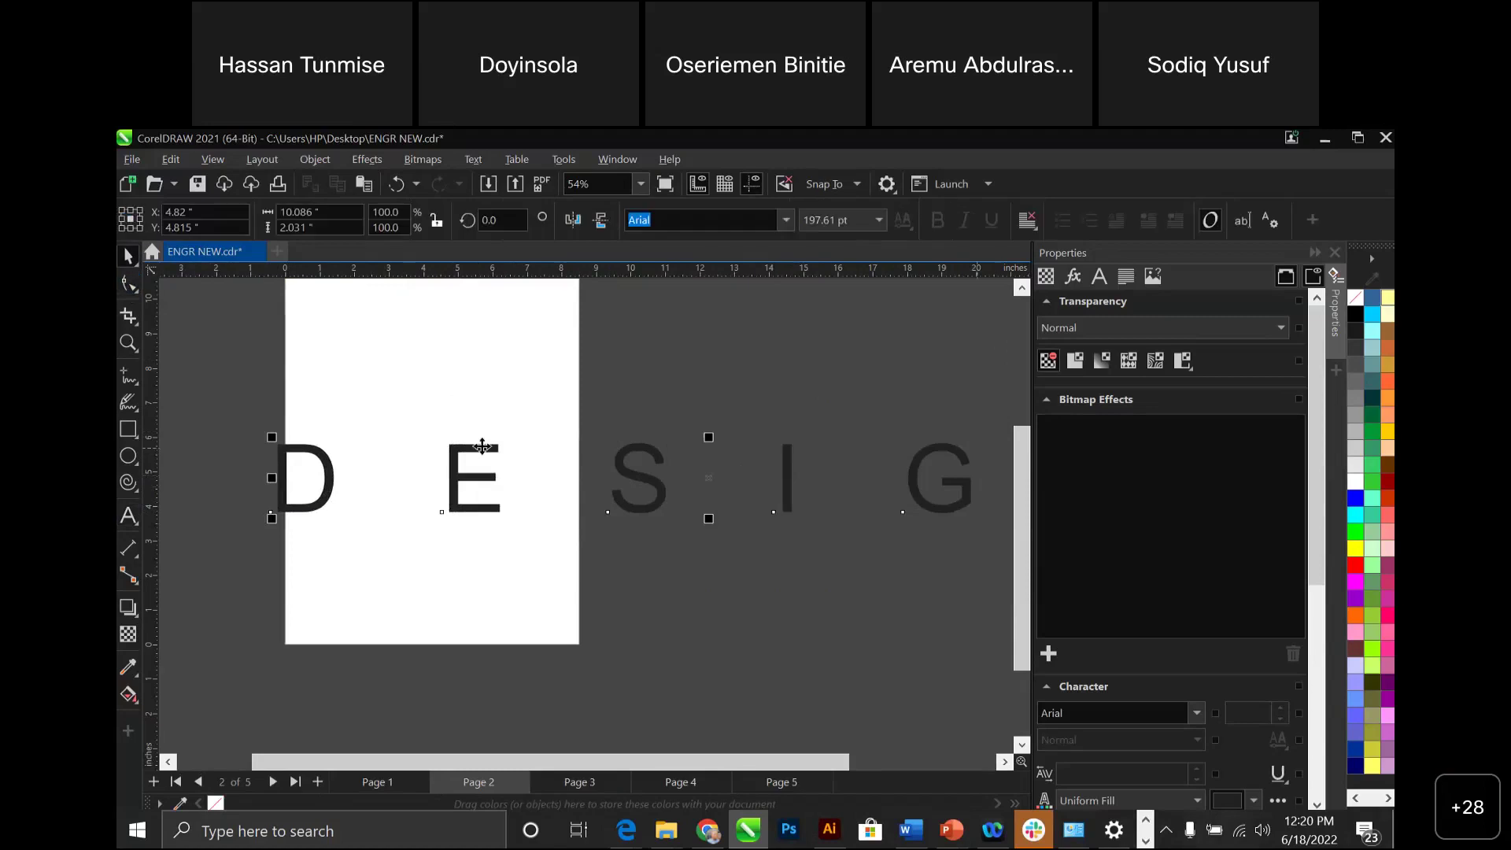
# Undo the recent text edits and scale the letter-spaced word DESIGN down to about 61 pt across the page's upper half.
pyautogui.hotkey('ctrl', 'z')
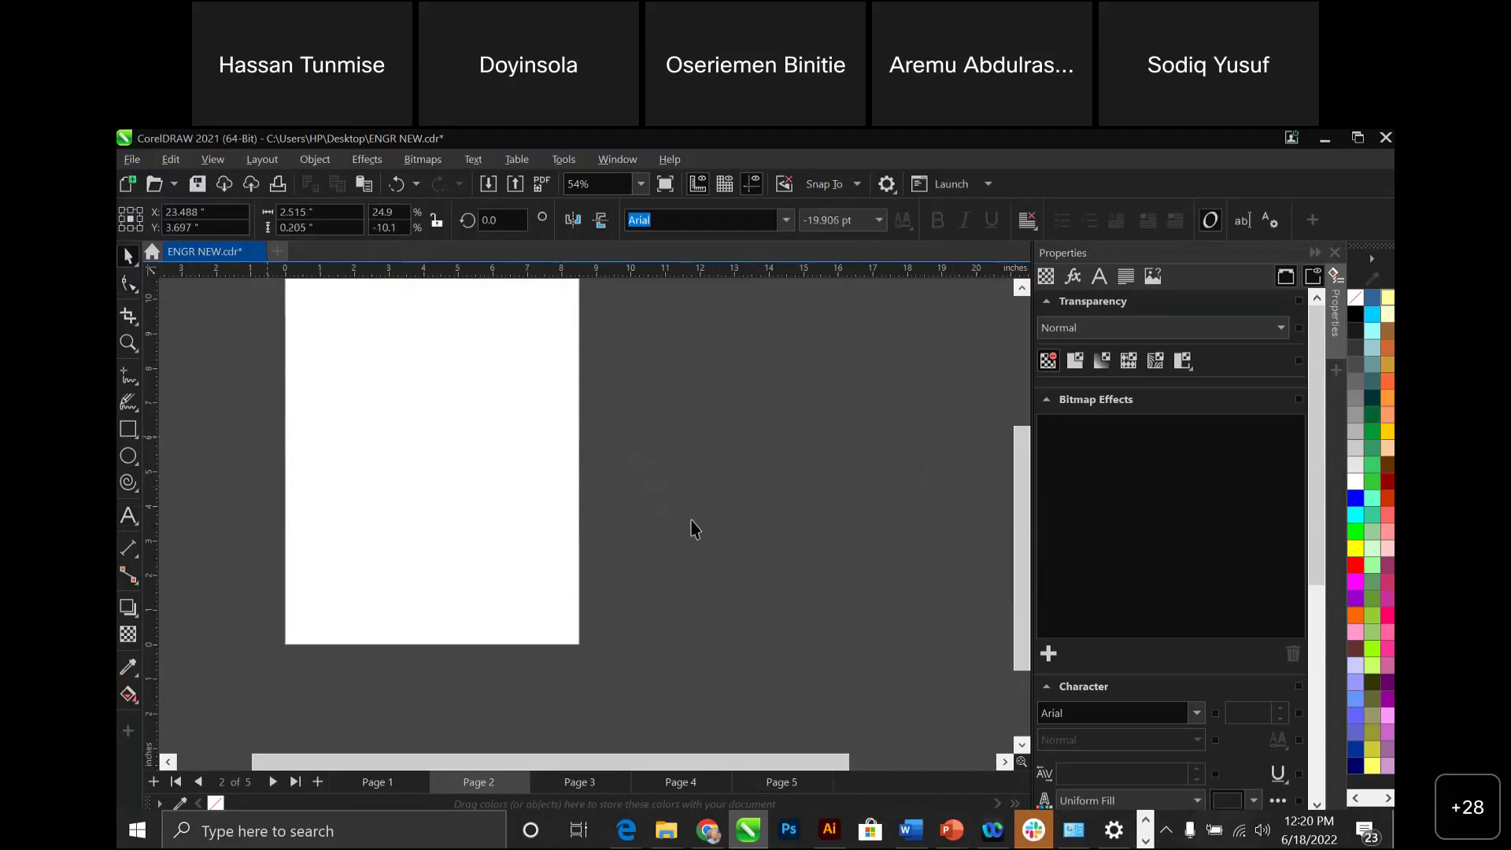
pyautogui.hotkey('ctrl', 'z')
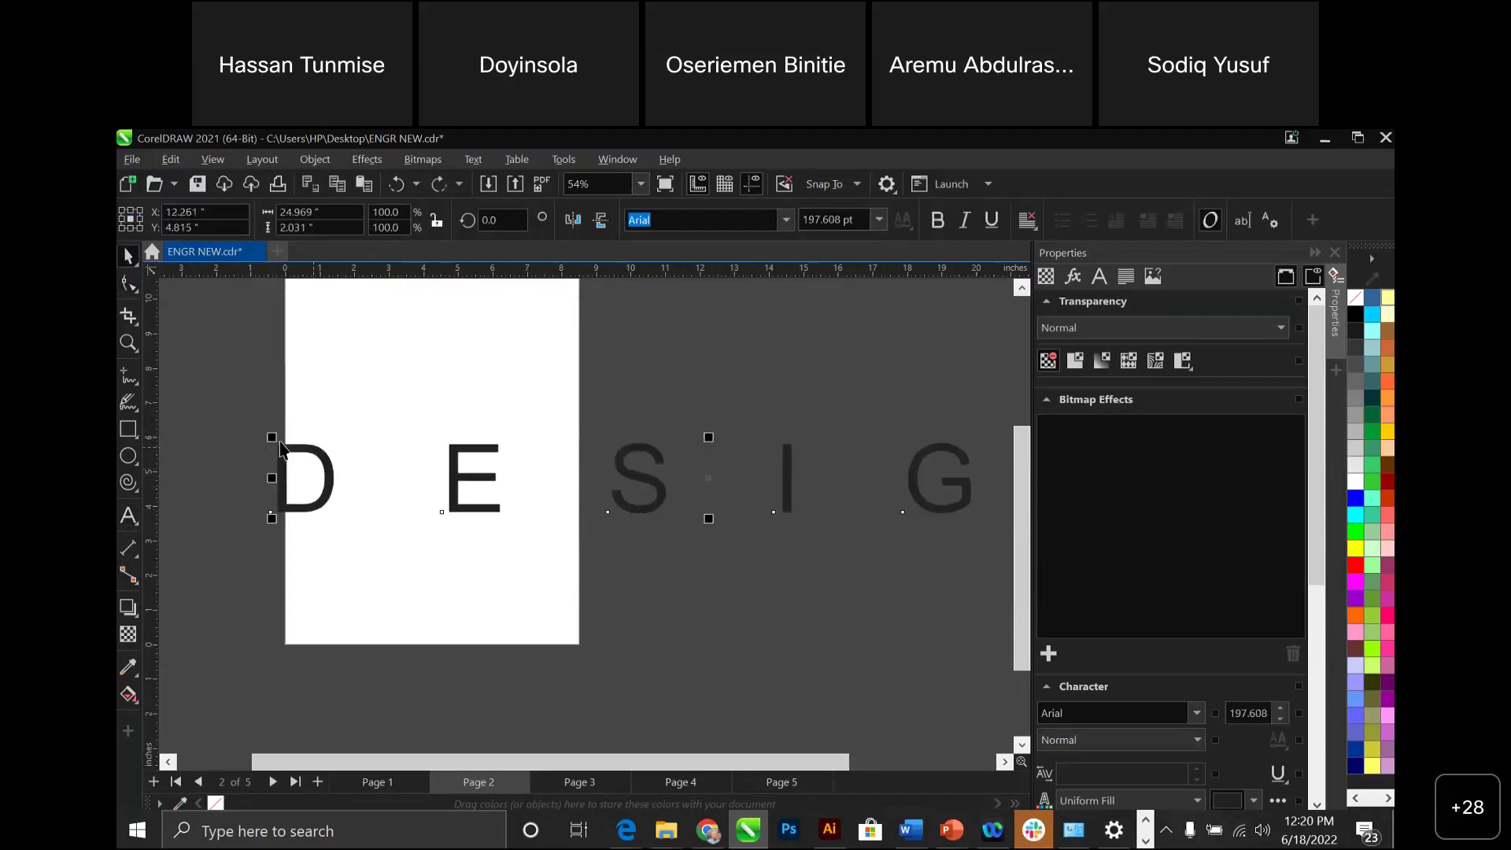
pyautogui.moveTo(362, 459); pyautogui.dragTo(405, 467)
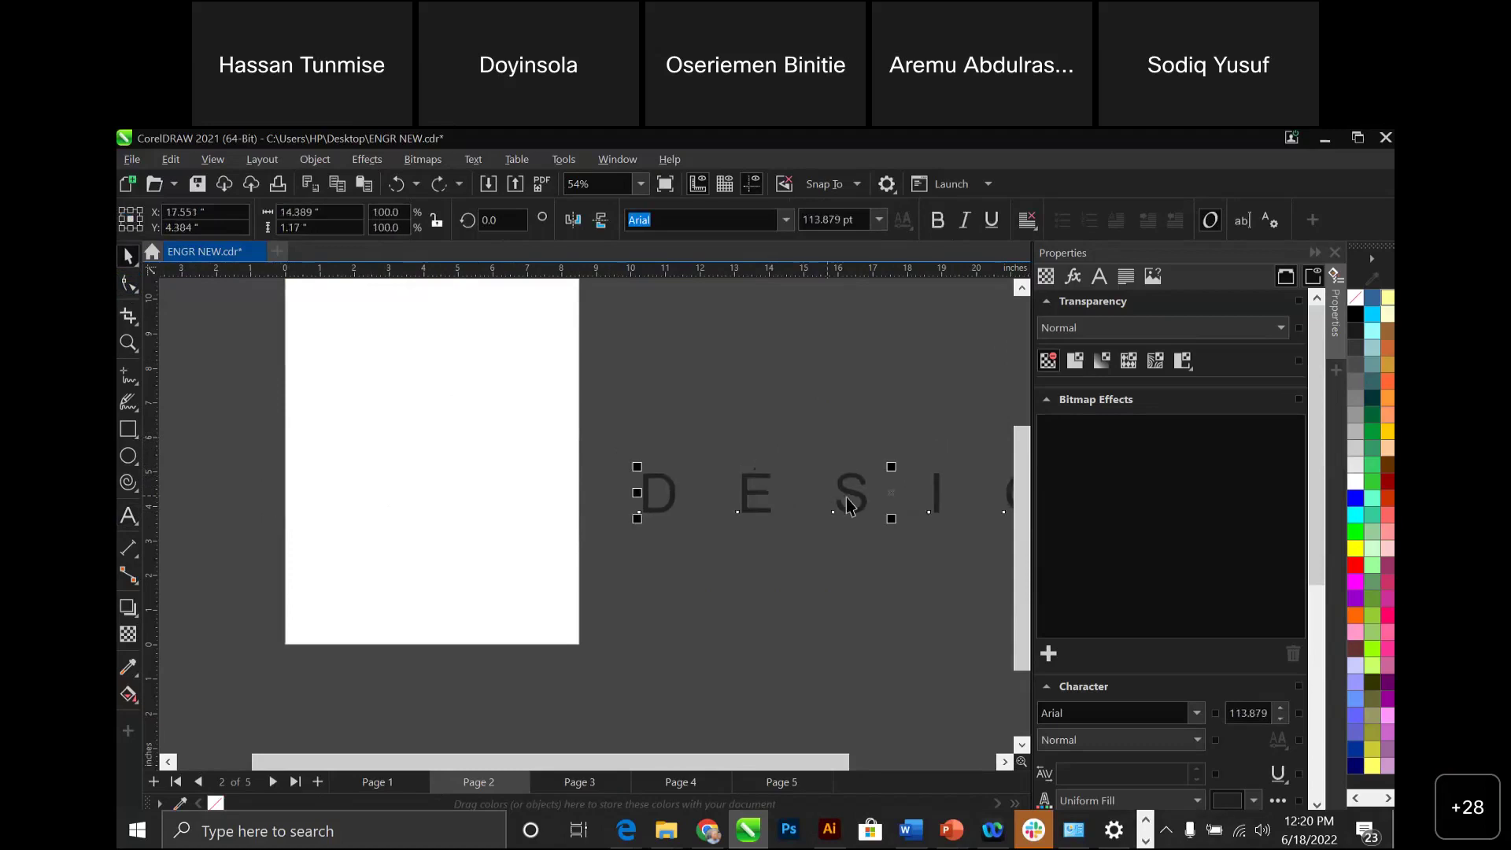
pyautogui.moveTo(765, 483); pyautogui.dragTo(340, 384)
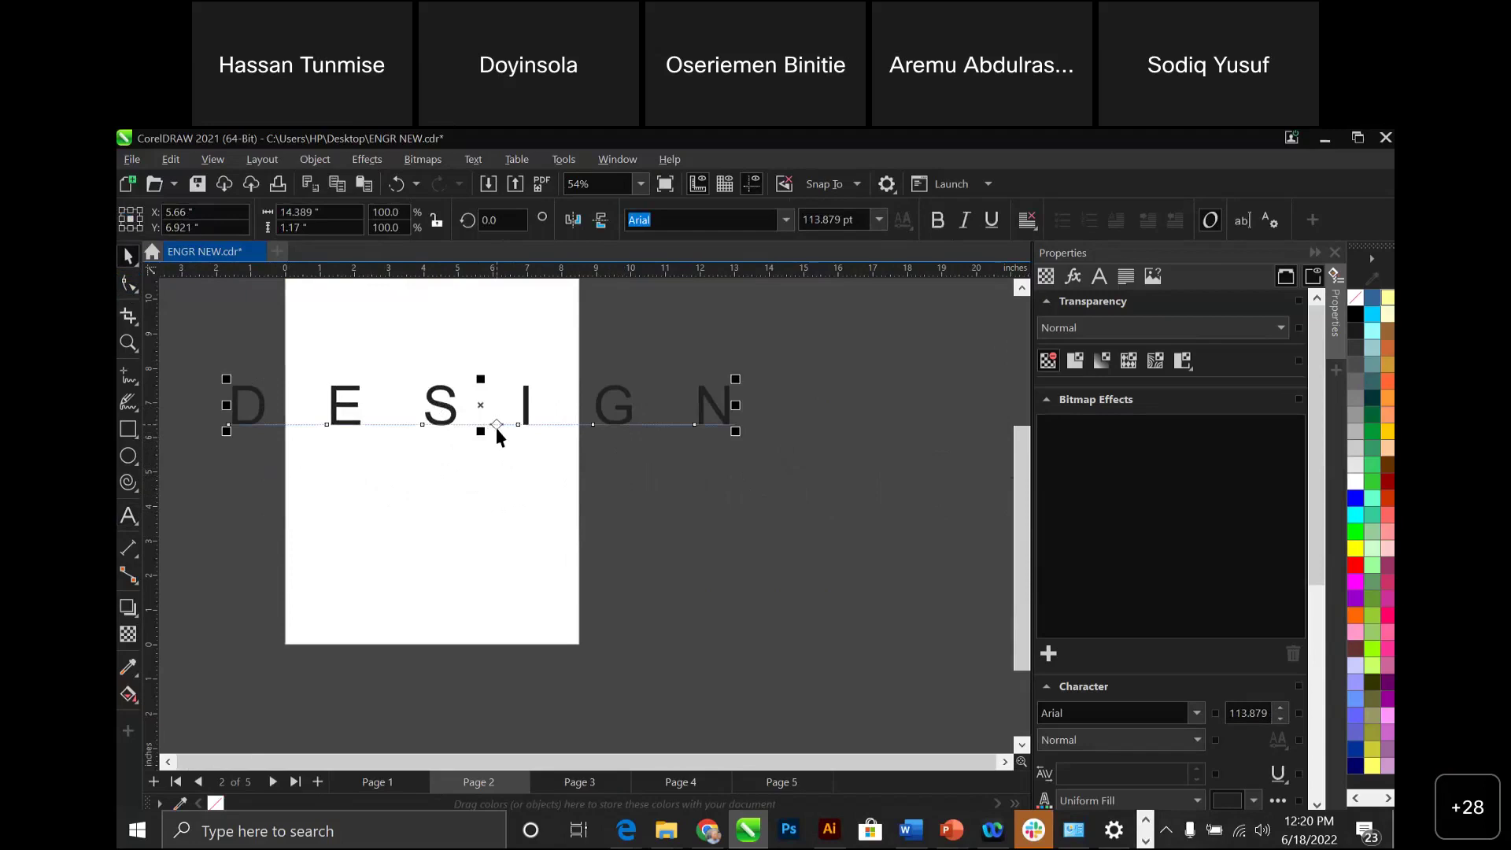
pyautogui.moveTo(735, 378); pyautogui.dragTo(505, 398)
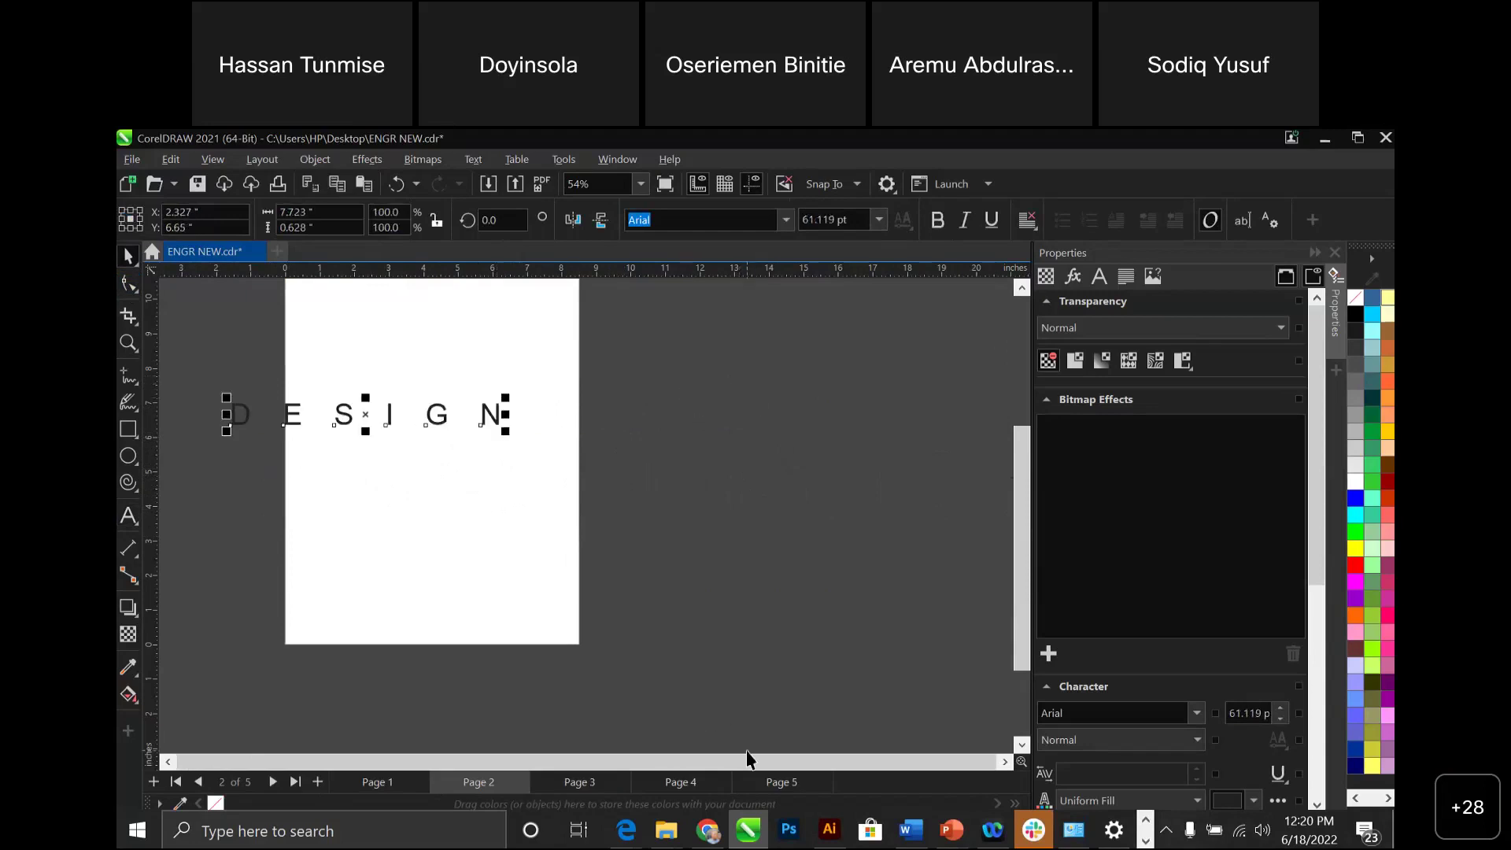
# Add the text "This is a typography class" at 24 pt below the letter-spaced word DESIGN.
pyautogui.hotkey('alt', 'Tab')
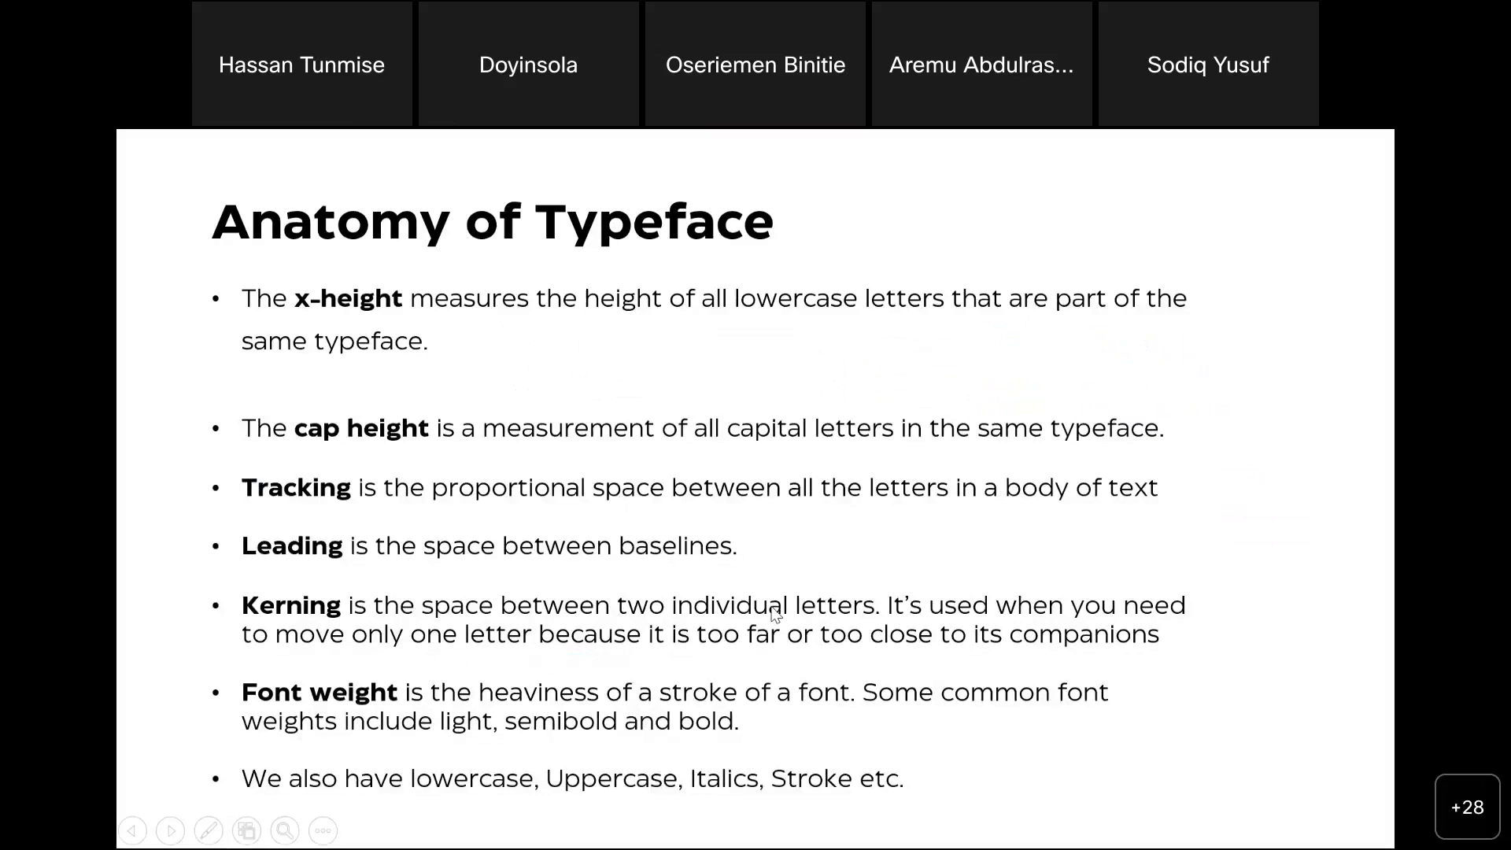
pyautogui.hotkey('alt', 'Tab')
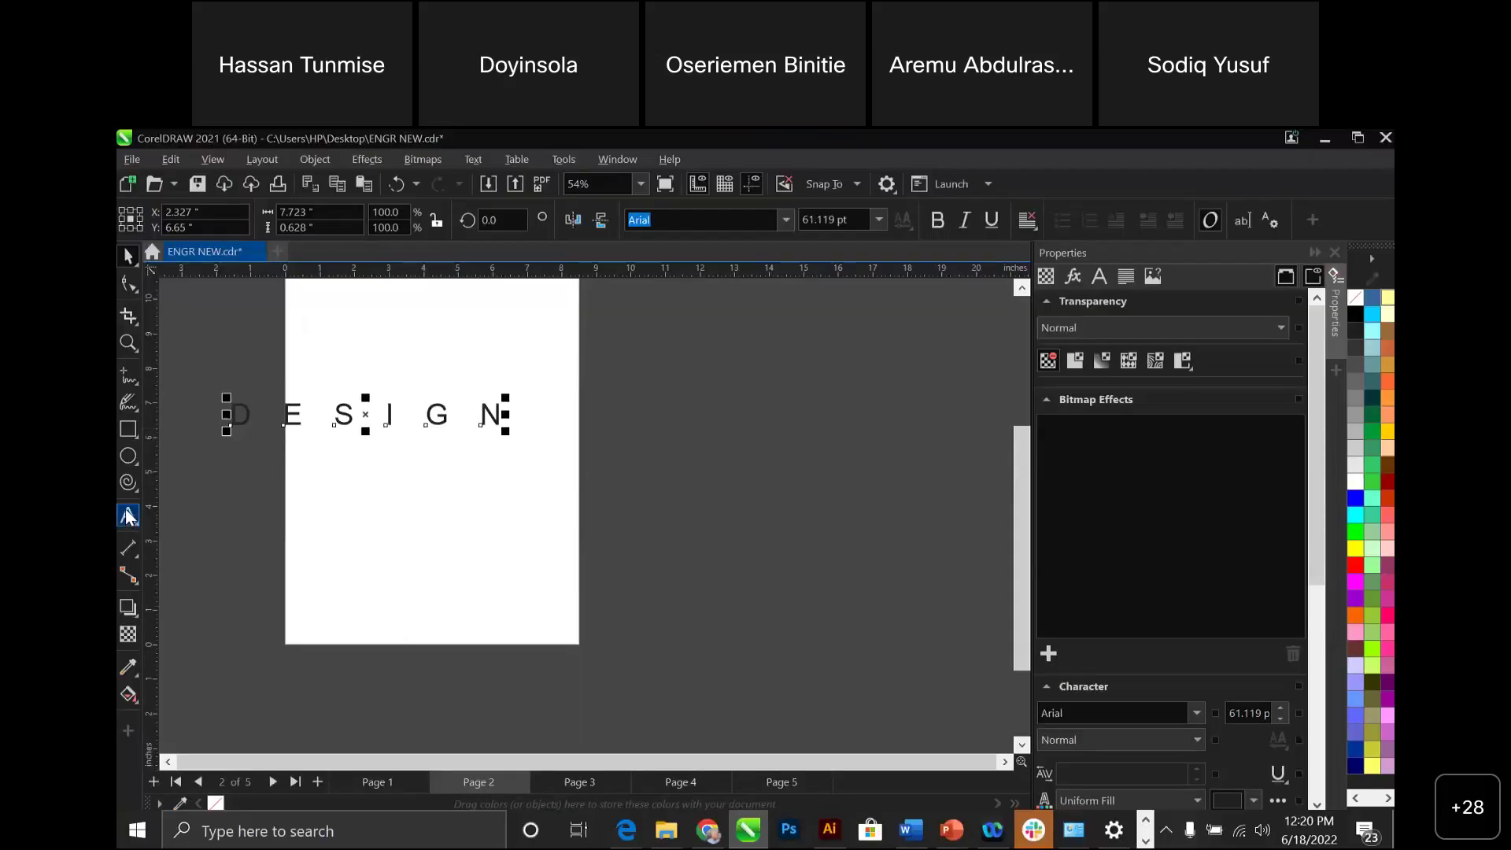
pyautogui.click(361, 520)
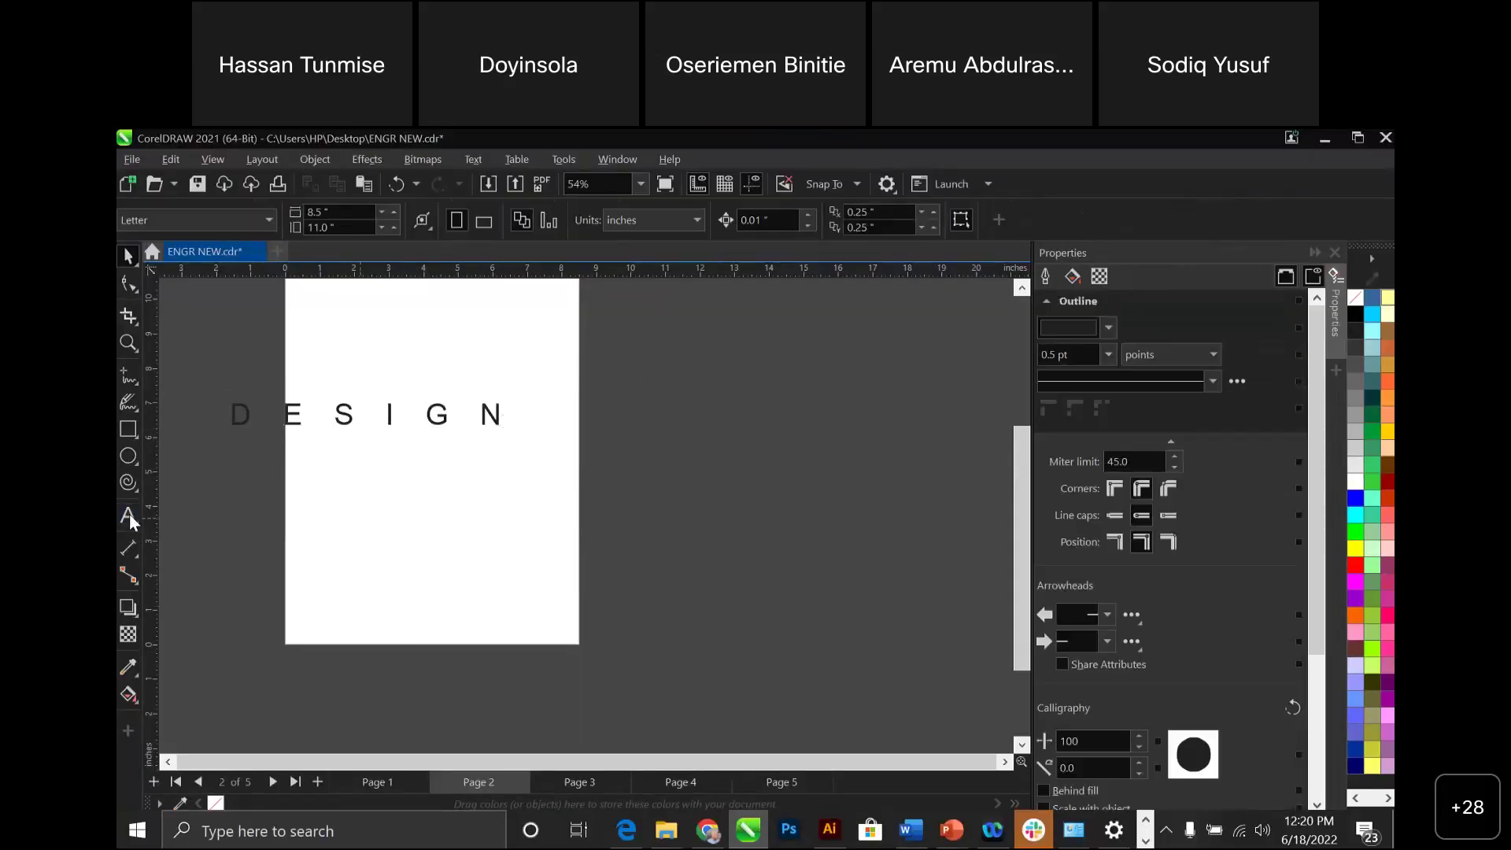
pyautogui.click(351, 507)
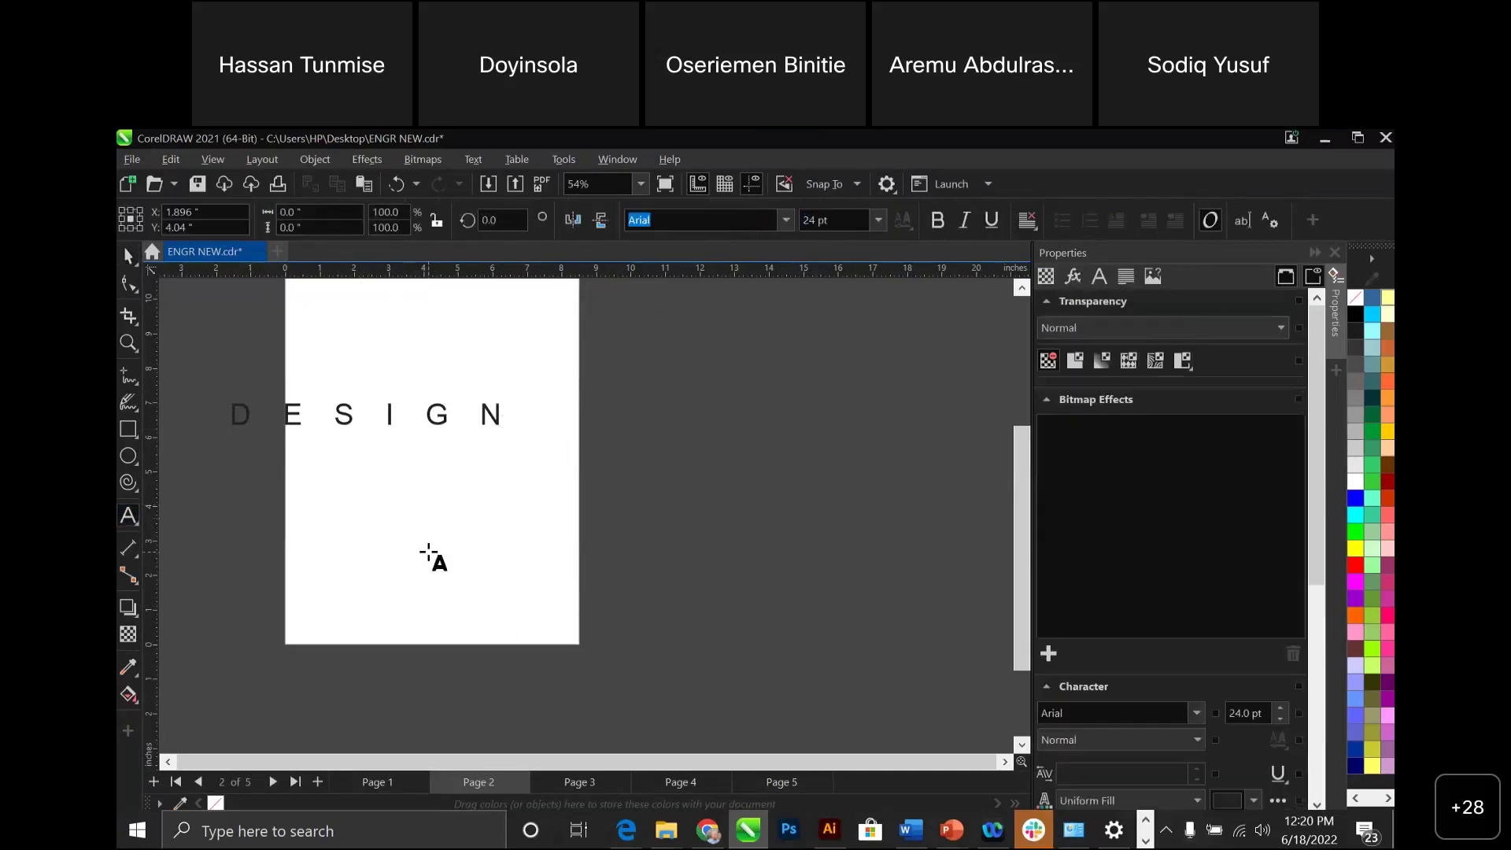
pyautogui.write('txt')
pyautogui.press('BackSpace')
pyautogui.press('BackSpace')
pyautogui.press('BackSpace')
pyautogui.hotkey('ctrl', 'space')
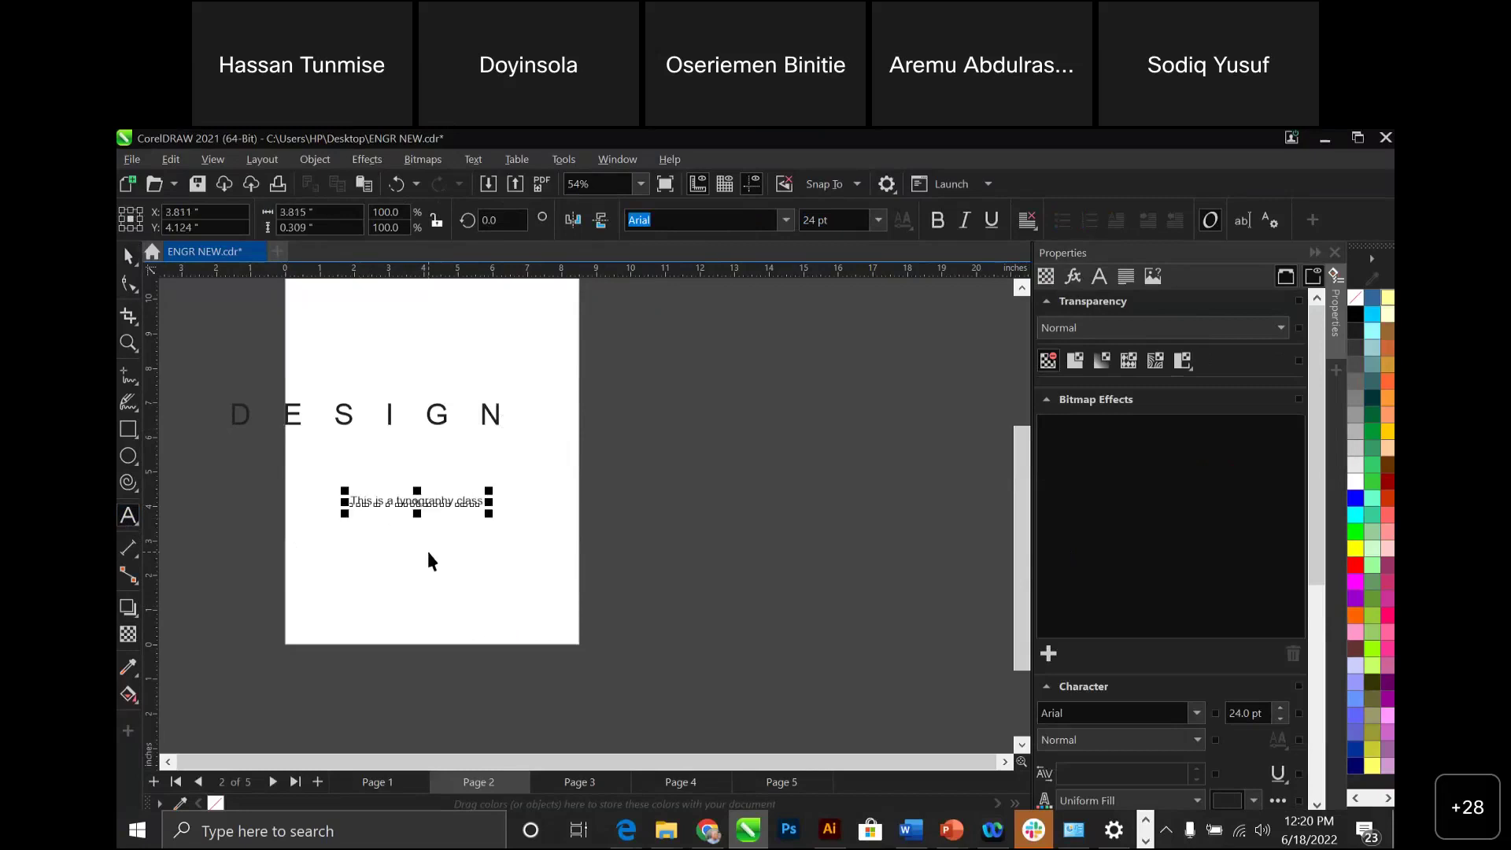
# Enlarge the typography class line to about 58 pt and place it across the page below DESIGN.
pyautogui.moveTo(485, 513); pyautogui.dragTo(489, 517)
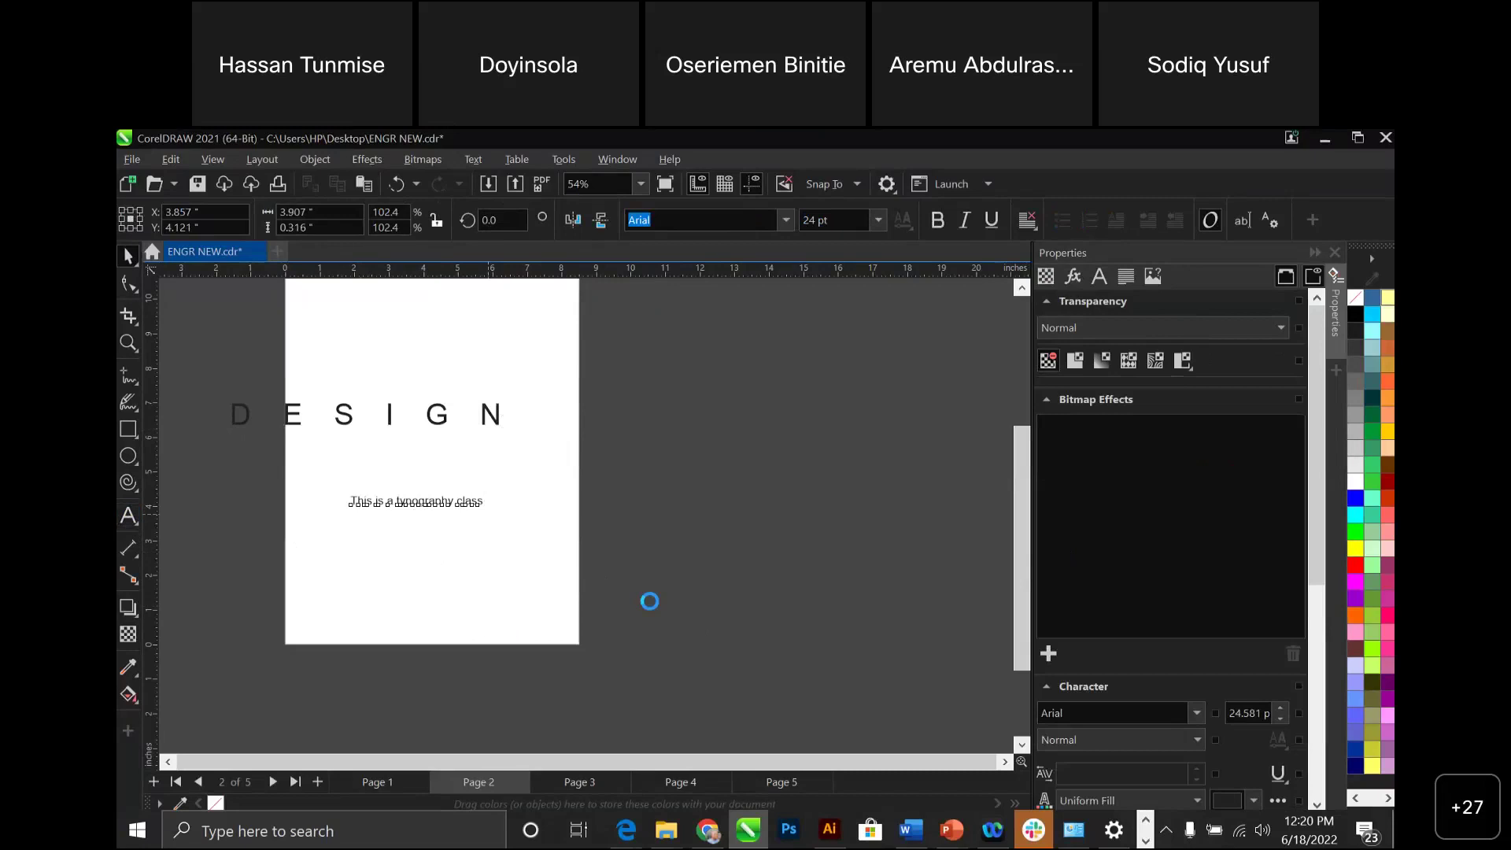
pyautogui.moveTo(649, 601); pyautogui.dragTo(668, 595)
pyautogui.moveTo(507, 520); pyautogui.dragTo(435, 522)
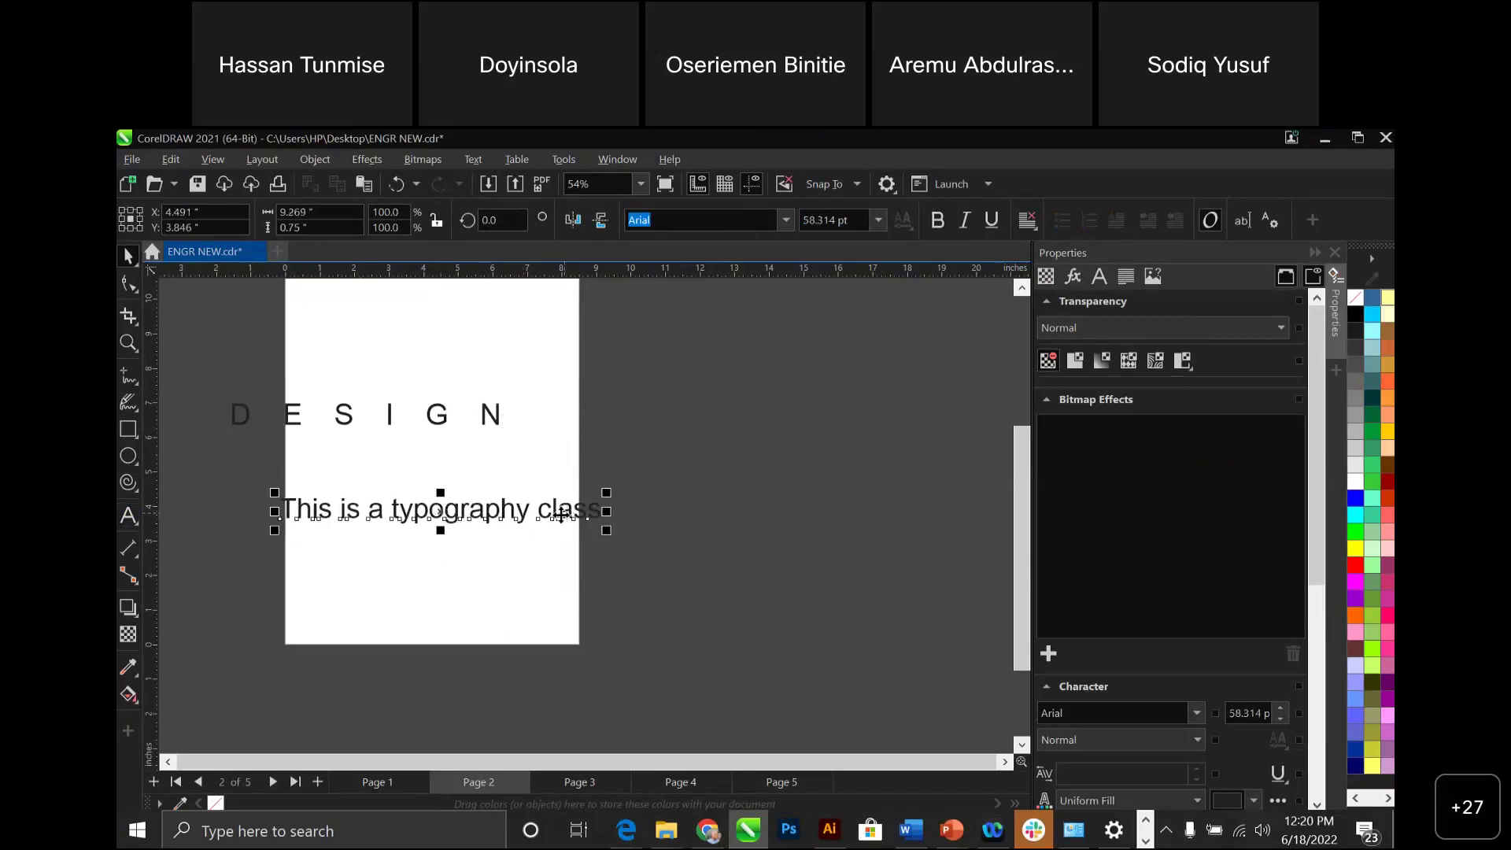
# Extend the sentence to read "This is a typography class from design pal".
pyautogui.doubleClick(598, 511)
pyautogui.write('from d')
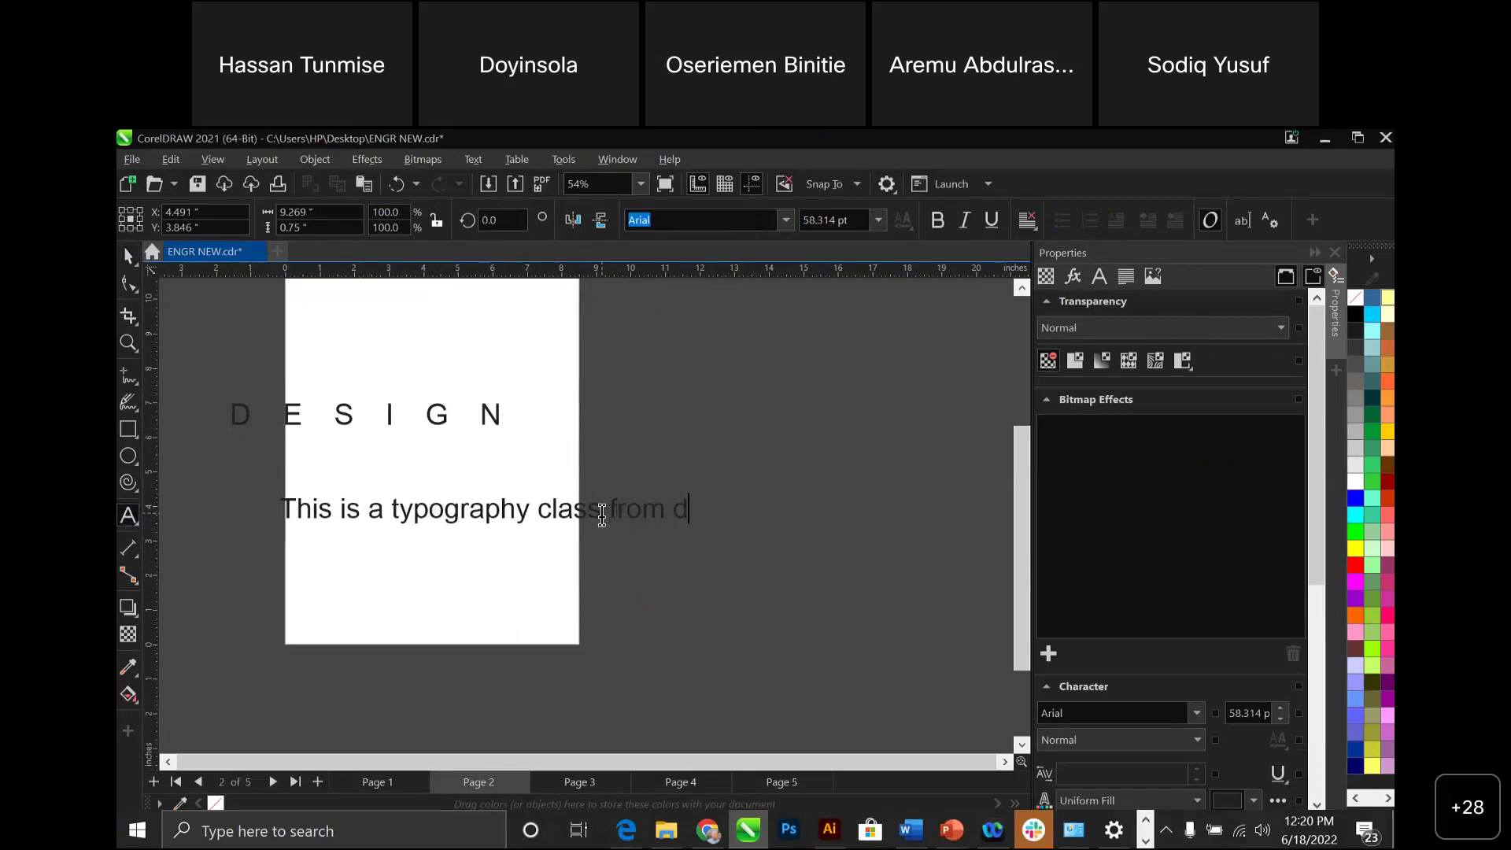
pyautogui.write('esign pal')
pyautogui.hotkey('ctrl', 'space')
# Copy the whole sentence and paste it on two new lines beneath the original within the same text object.
pyautogui.doubleClick(322, 509)
pyautogui.moveTo(322, 508); pyautogui.dragTo(818, 523)
pyautogui.hotkey('ctrl', 'c')
pyautogui.hotkey('ctrl', 'space')
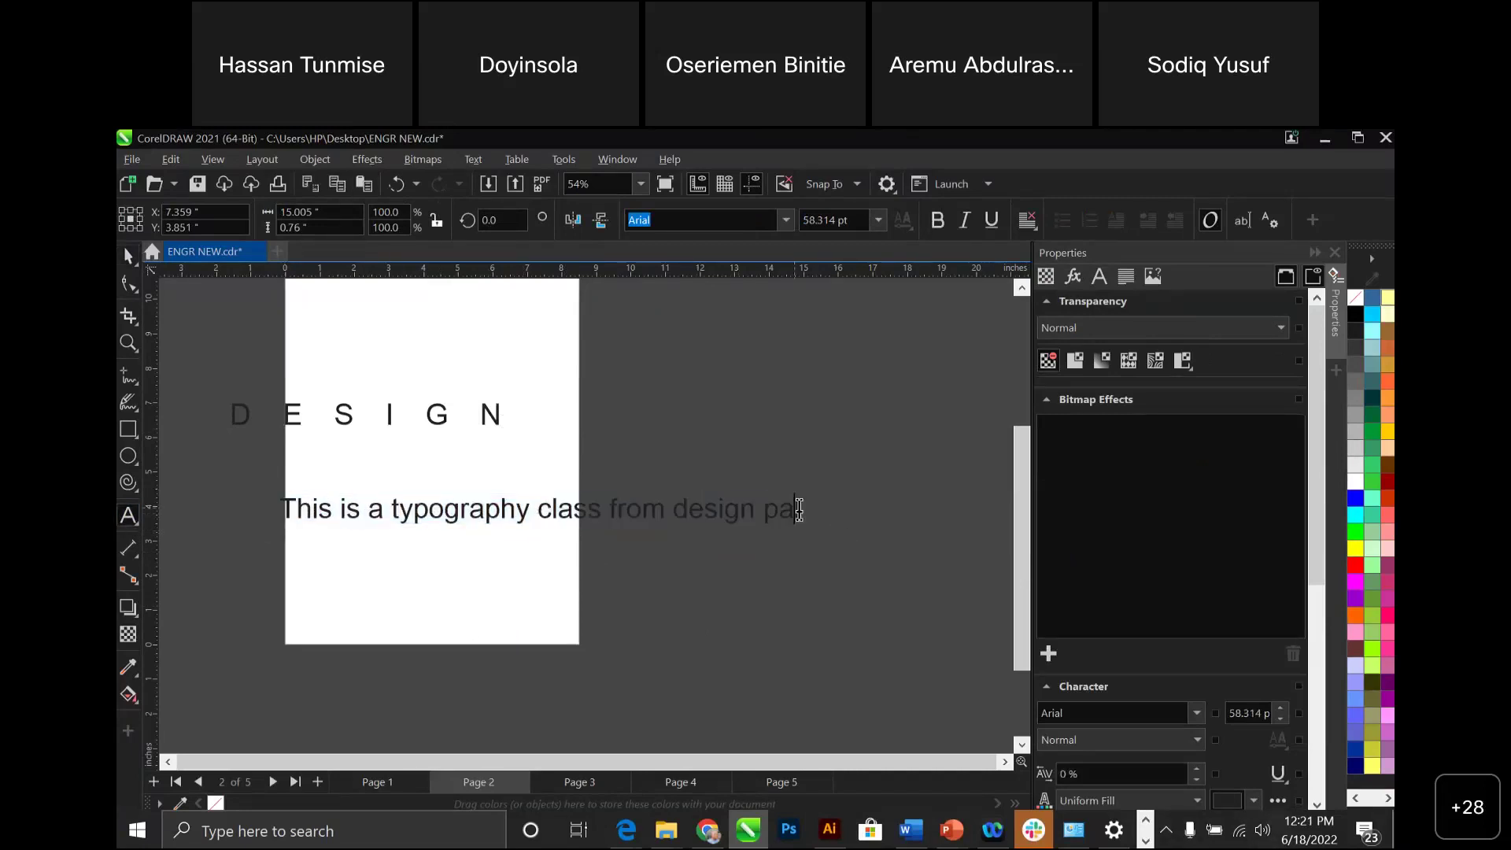
pyautogui.click(802, 510)
pyautogui.press('Return')
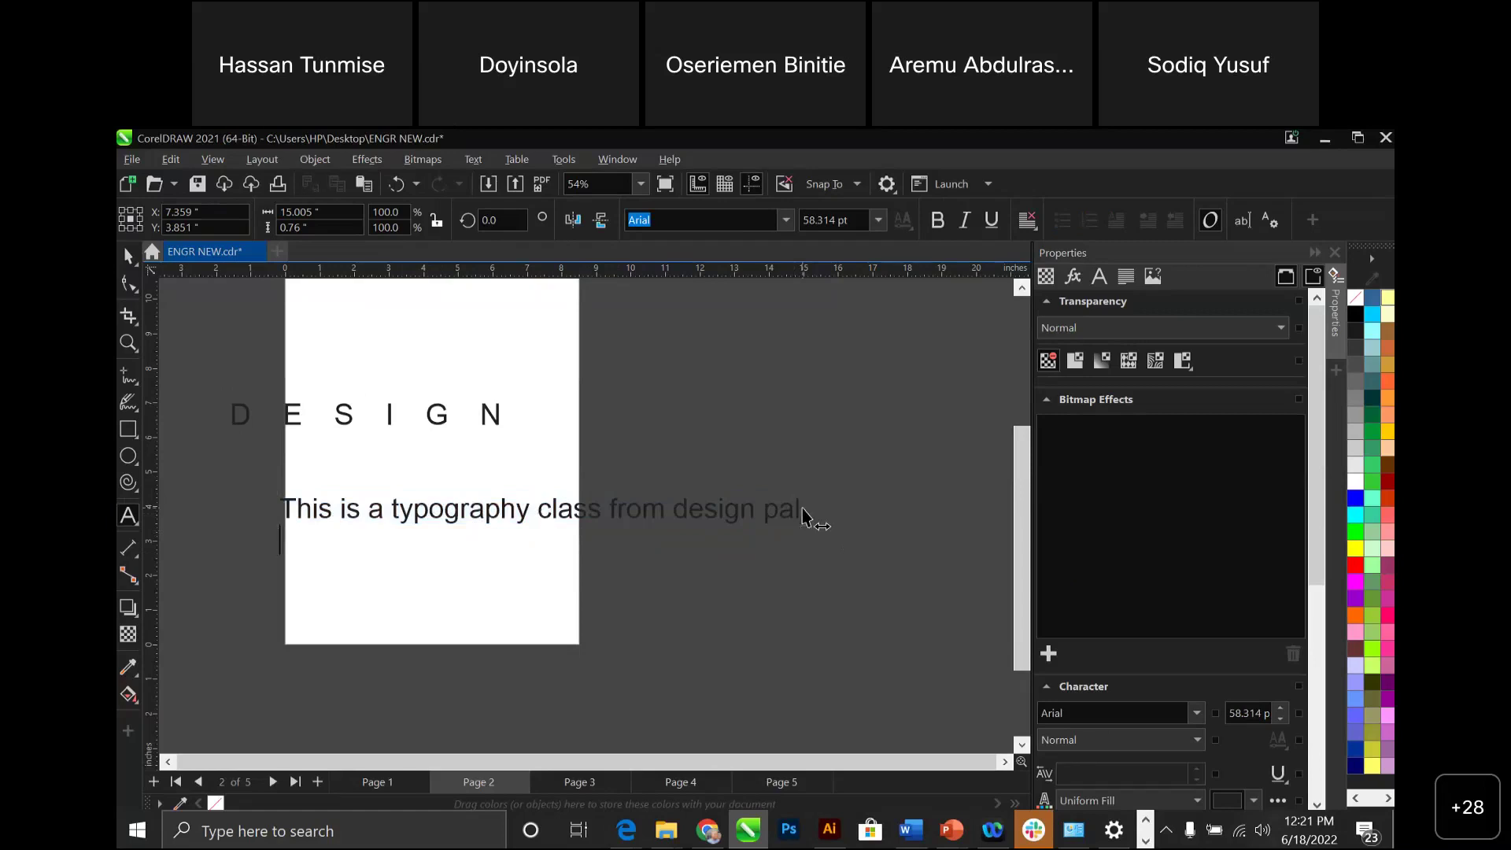
pyautogui.hotkey('ctrl', 'v')
pyautogui.press('Return')
pyautogui.hotkey('ctrl', 'v')
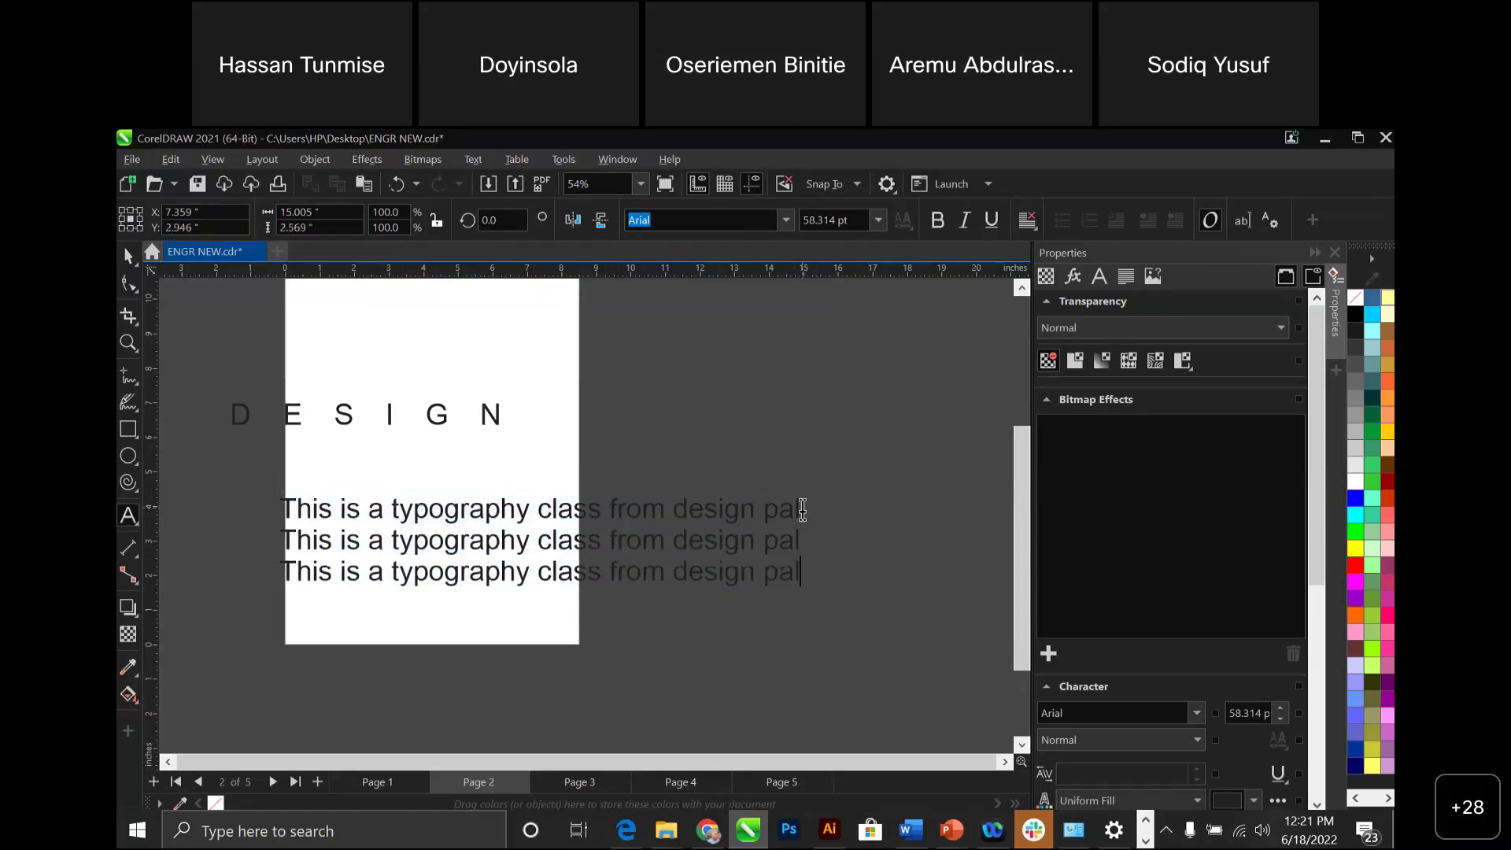
# Paste the sentence two more times on separate lines to make a five-line text block.
pyautogui.hotkey('ctrl', 'v')
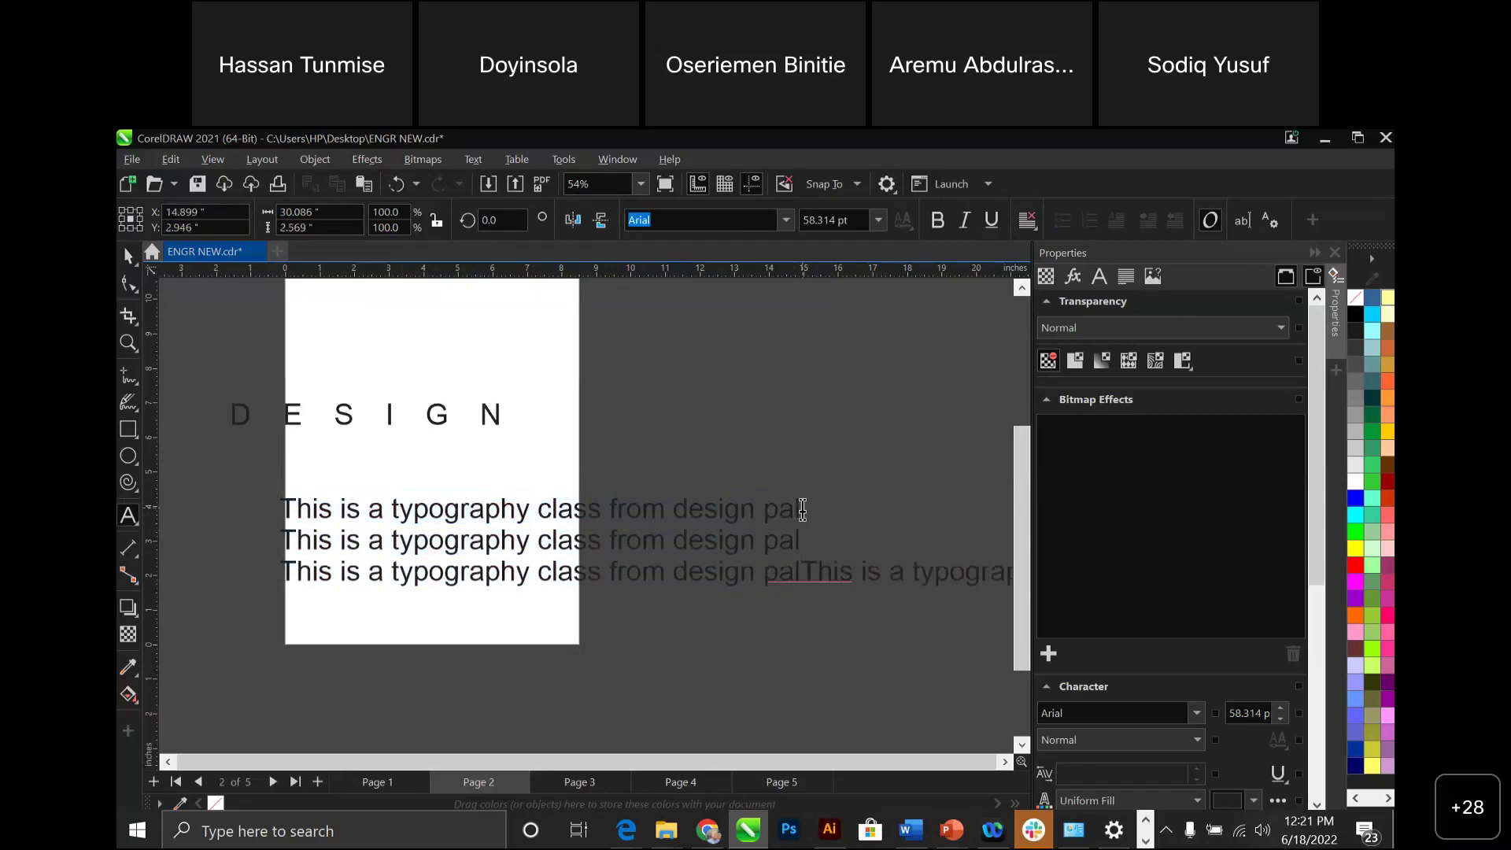
pyautogui.click(803, 569)
pyautogui.press('Return')
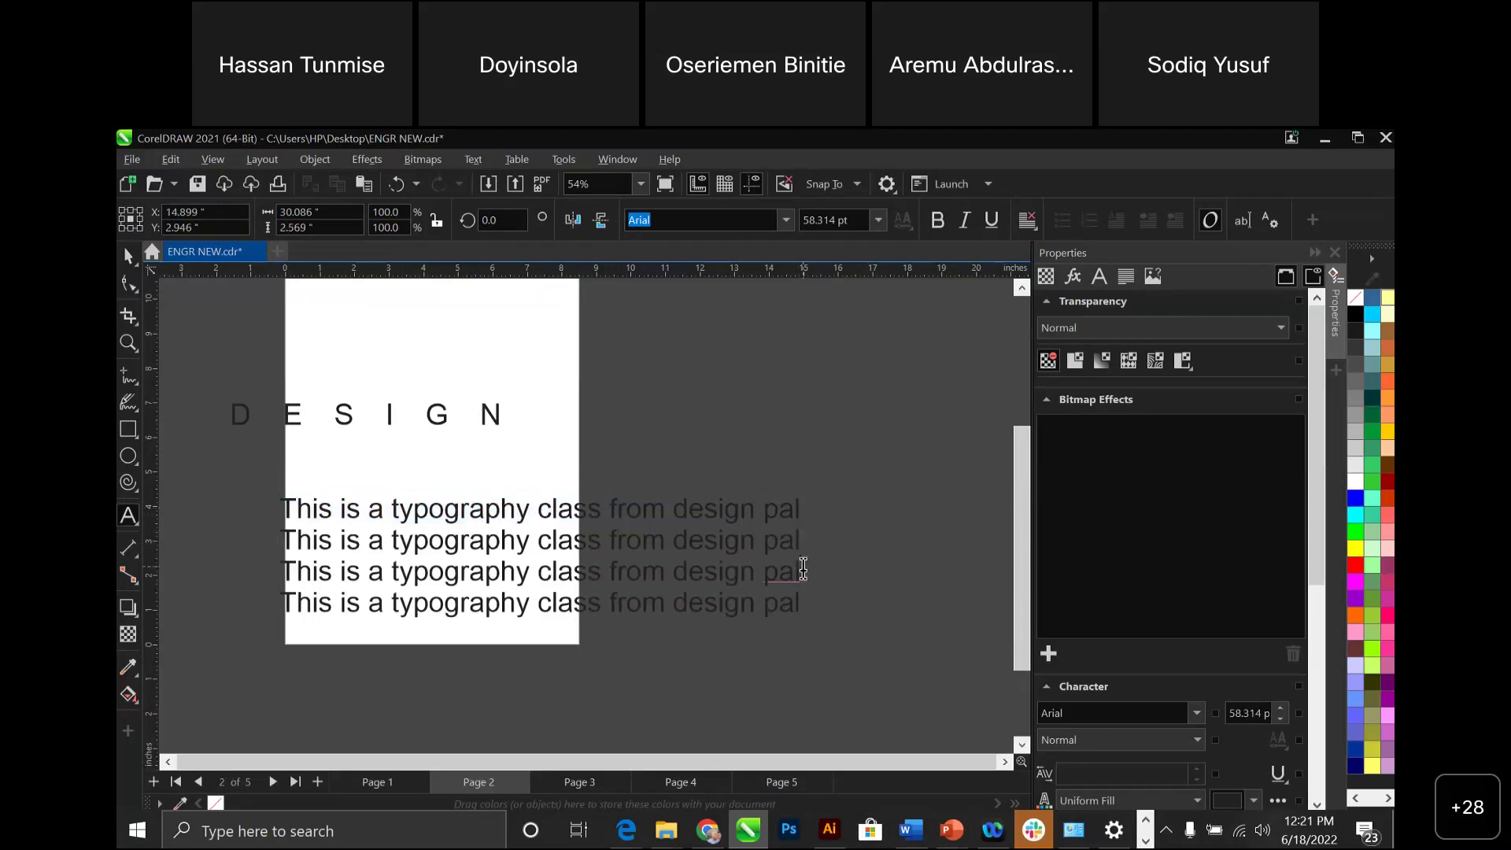
pyautogui.click(802, 601)
pyautogui.press('Return')
pyautogui.hotkey('ctrl', 'v')
pyautogui.hotkey('ctrl', 'space')
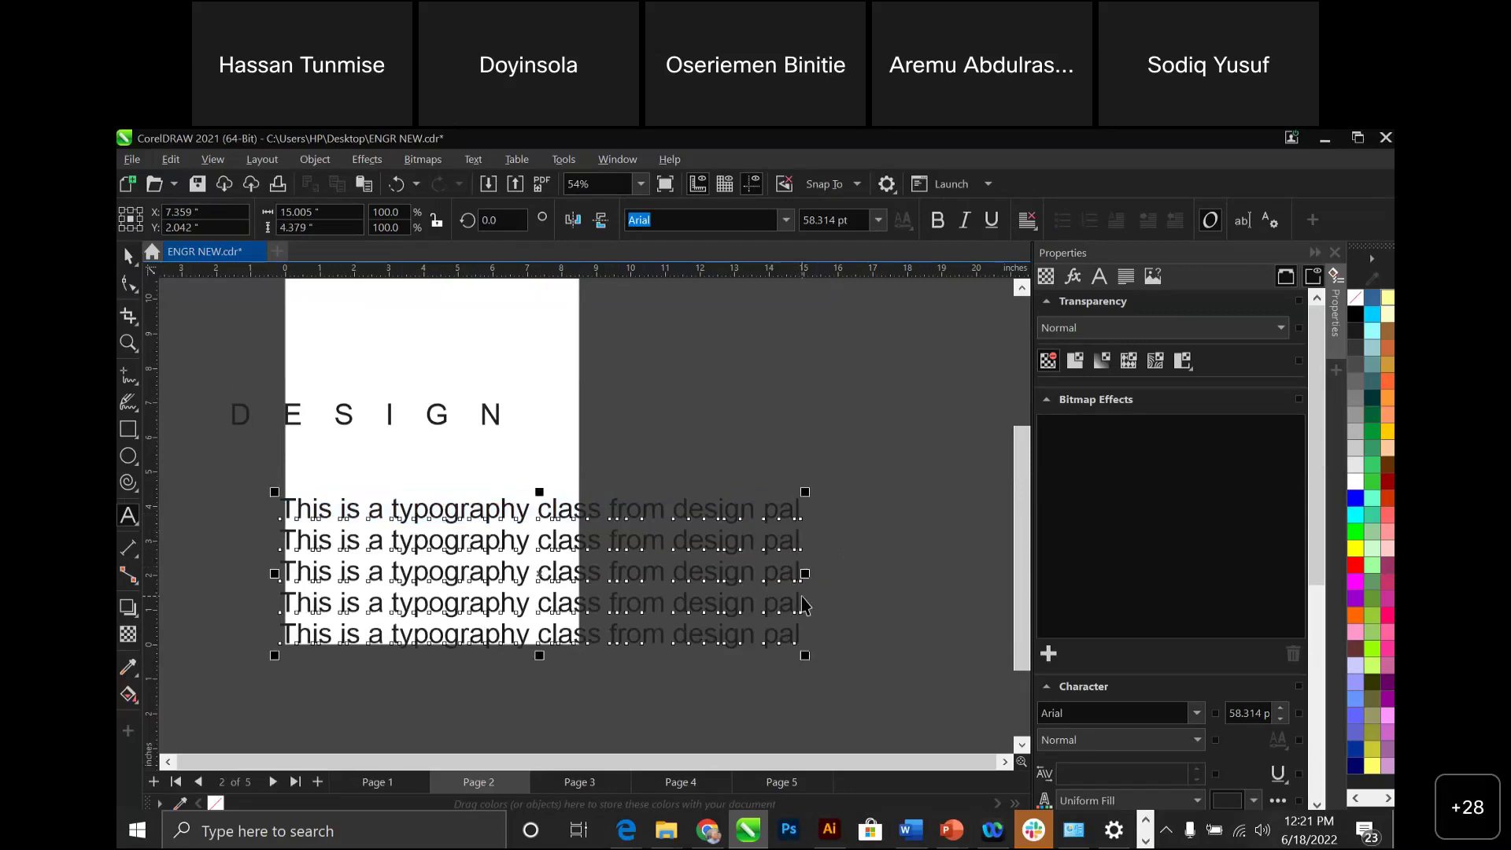
# Scale the five-line block down to about 40 pt and widen its line spacing to a height of about 6.1 inches.
pyautogui.moveTo(810, 494); pyautogui.dragTo(700, 539)
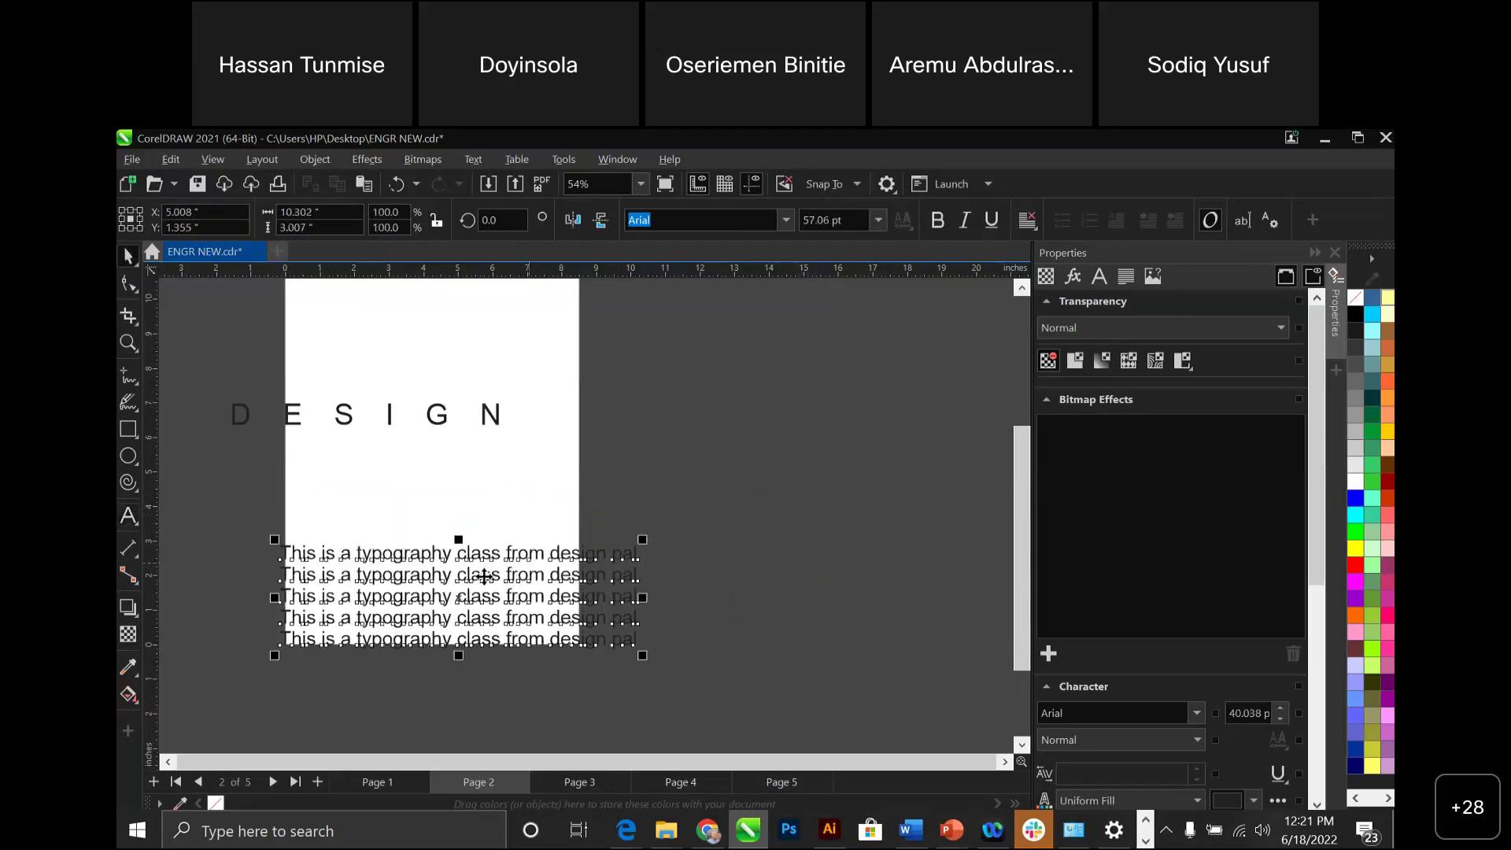
pyautogui.moveTo(483, 576); pyautogui.dragTo(488, 526)
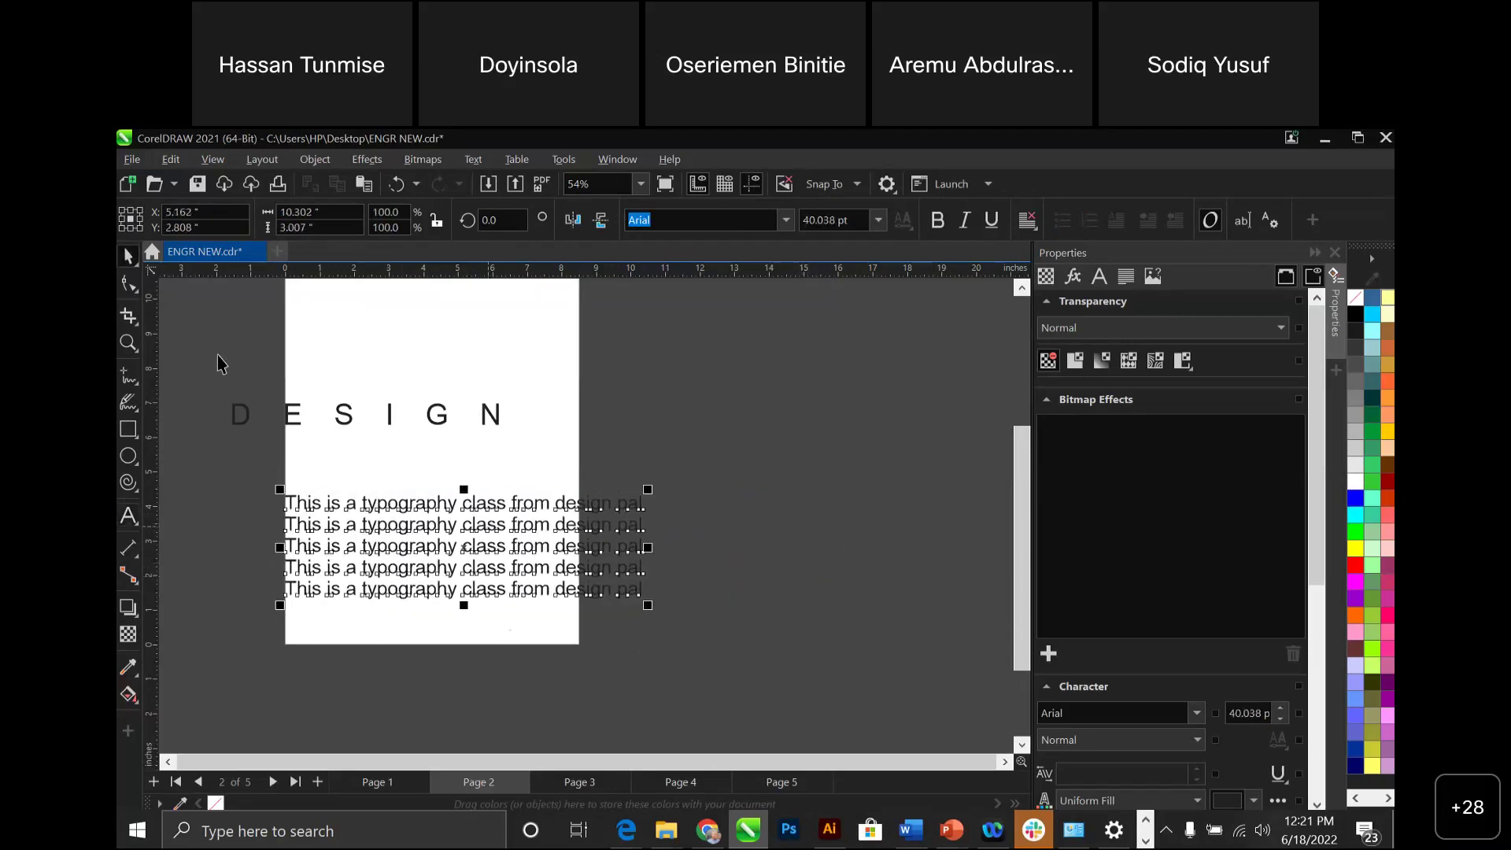
pyautogui.click(129, 284)
pyautogui.moveTo(279, 605); pyautogui.dragTo(279, 714)
pyautogui.press('space')
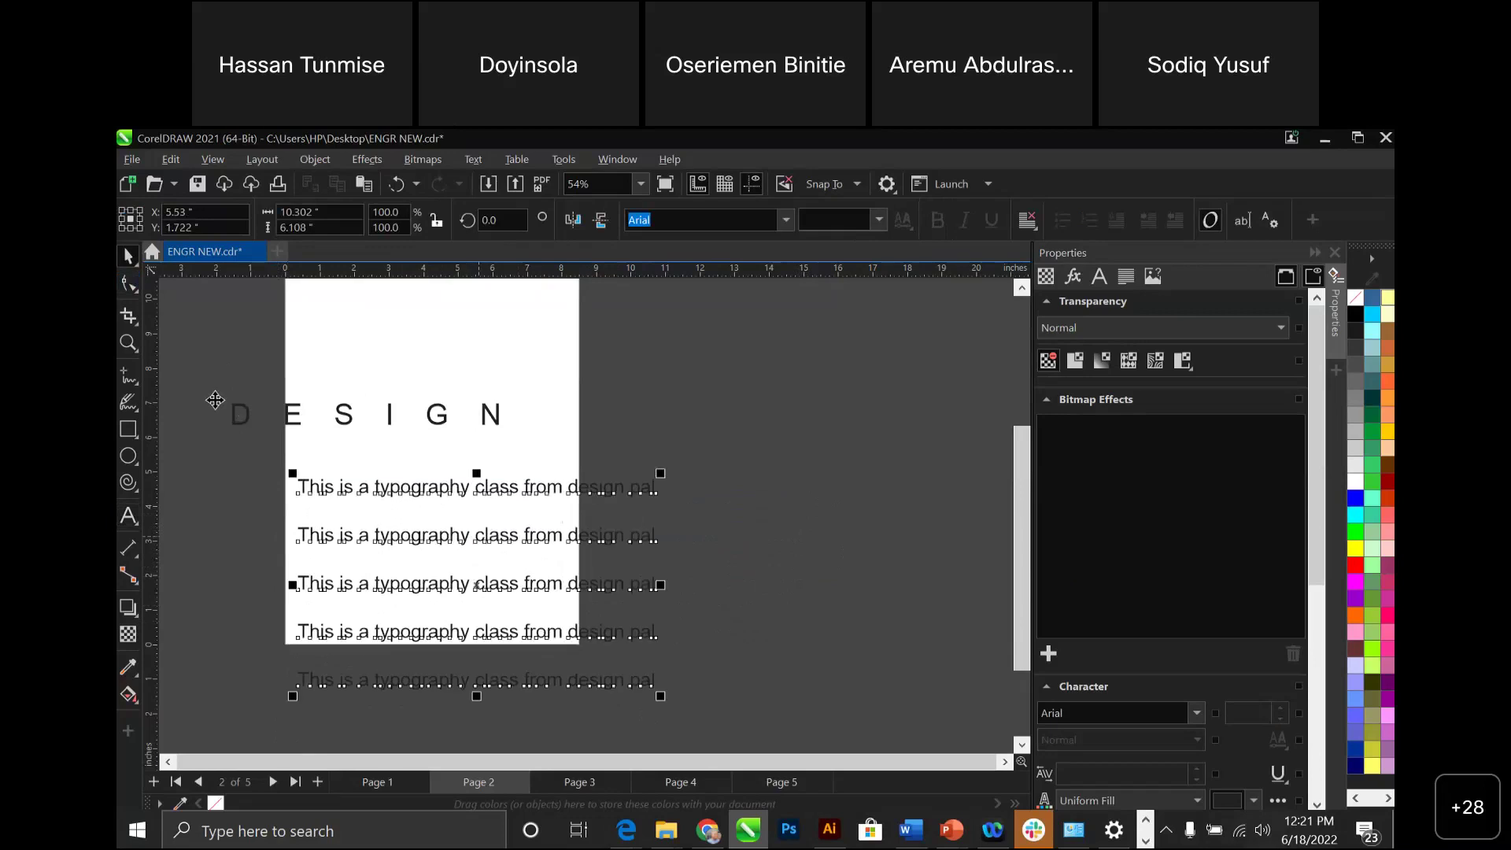
# Draw a rectangle about 1.63 by 0.93 inches in the gap between the first two text lines and fill it pink.
pyautogui.click(132, 427)
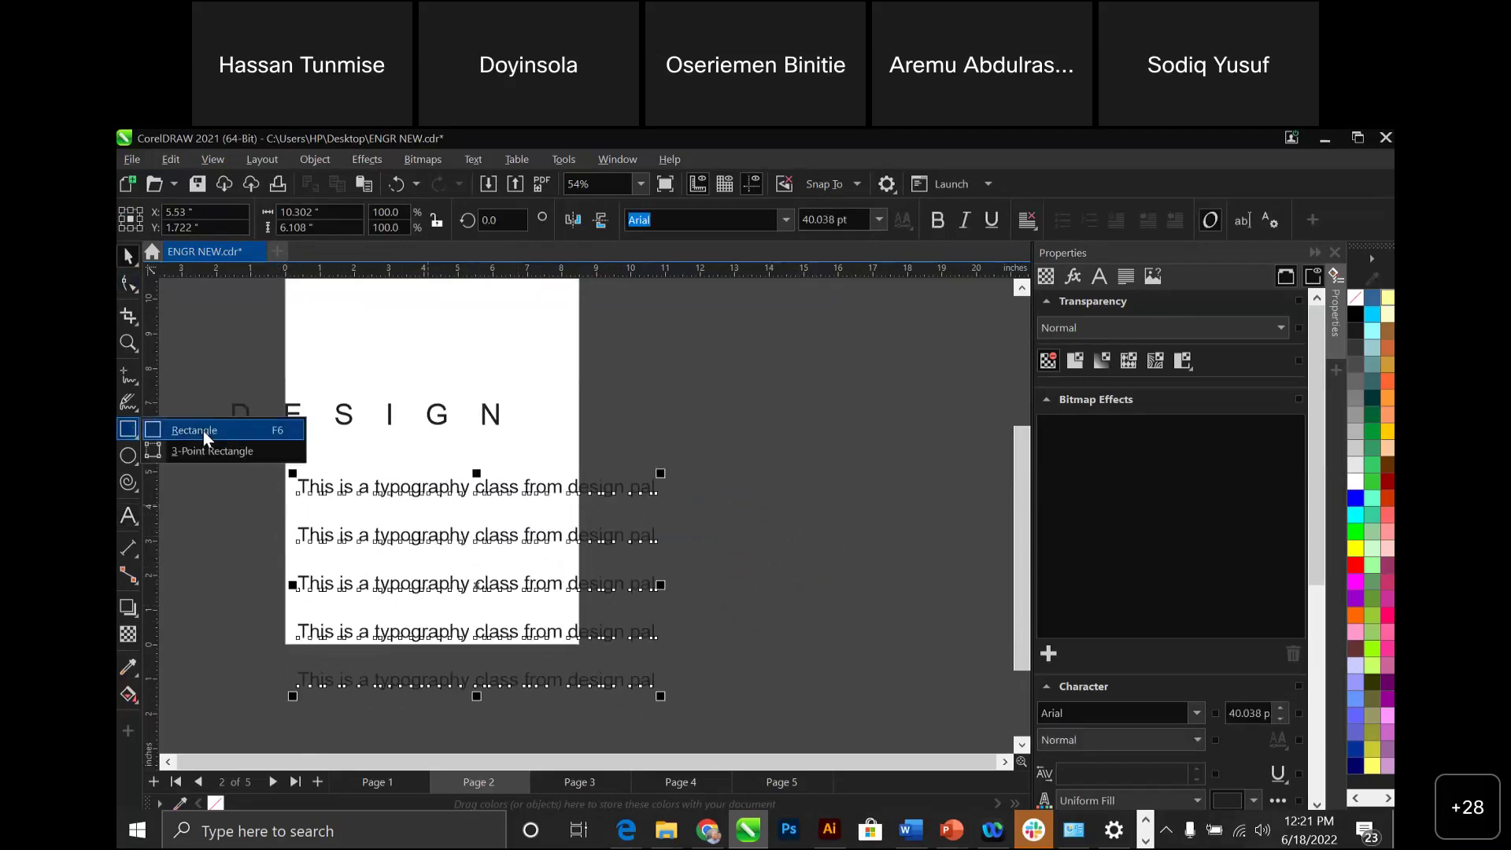
pyautogui.click(203, 430)
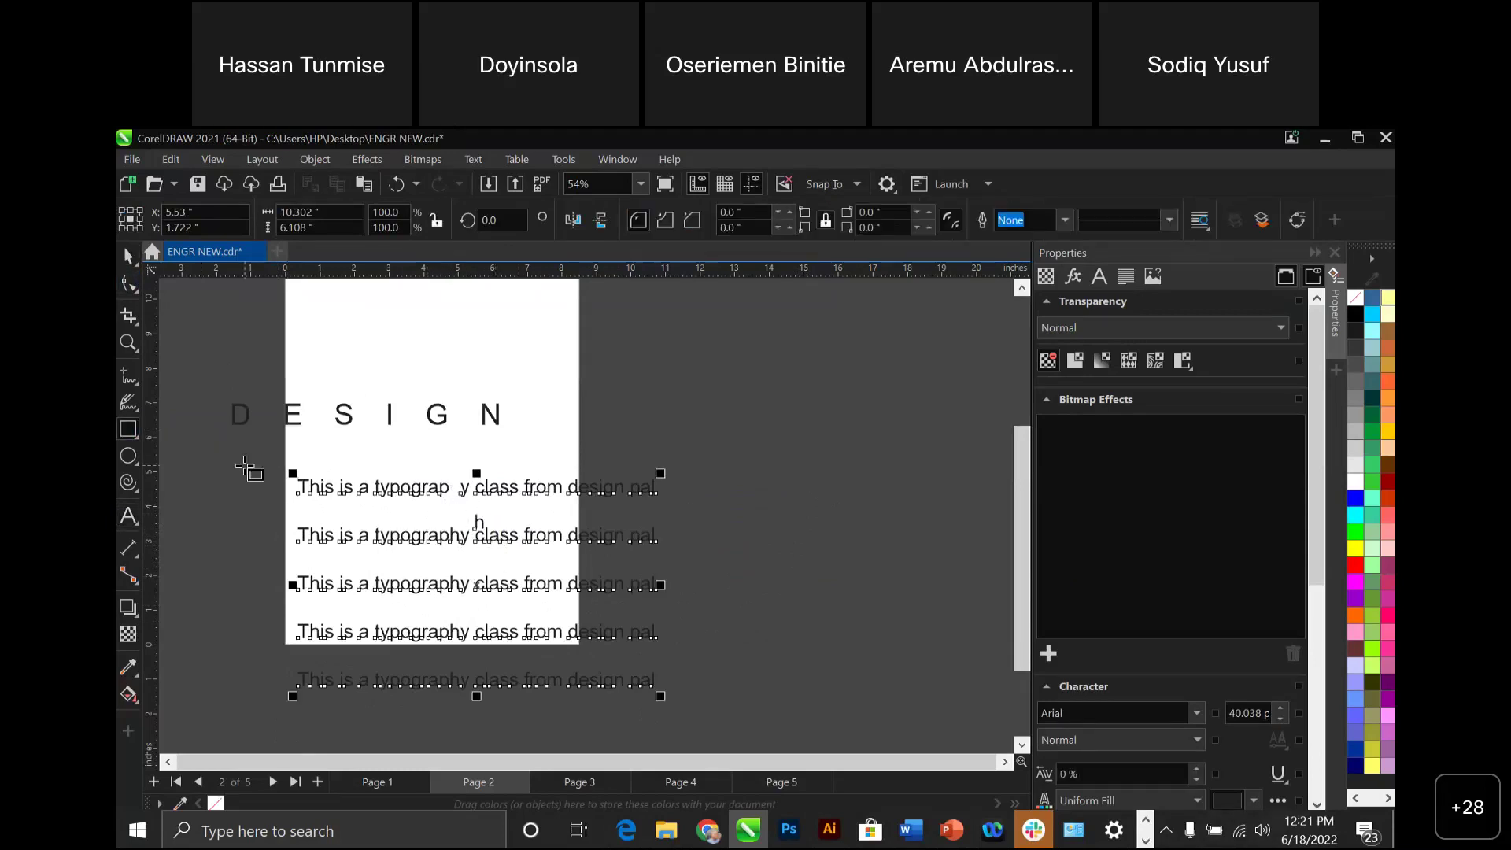
pyautogui.moveTo(196, 473); pyautogui.dragTo(432, 535)
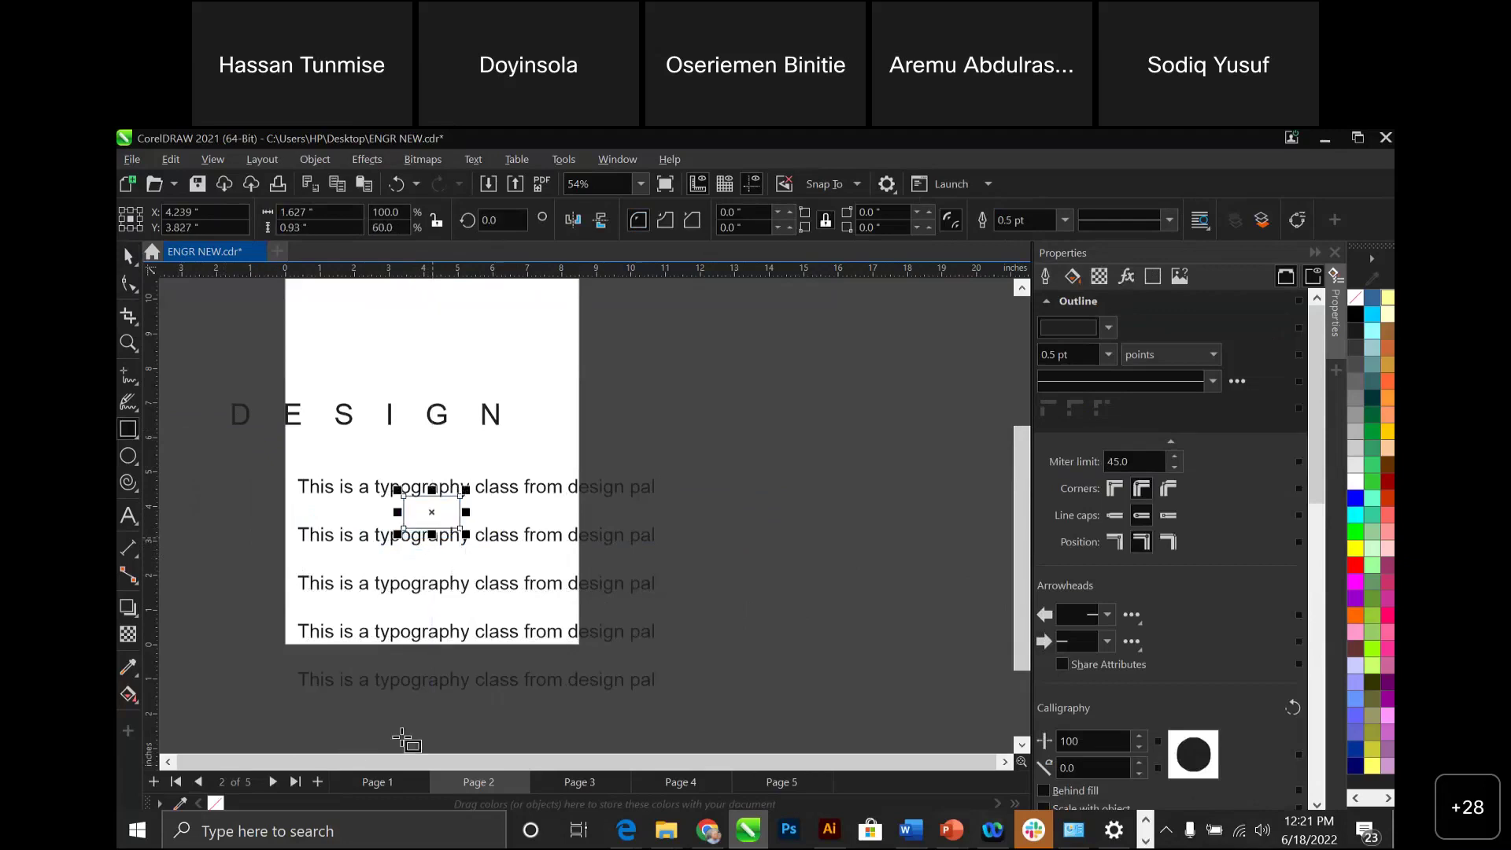
pyautogui.click(1356, 632)
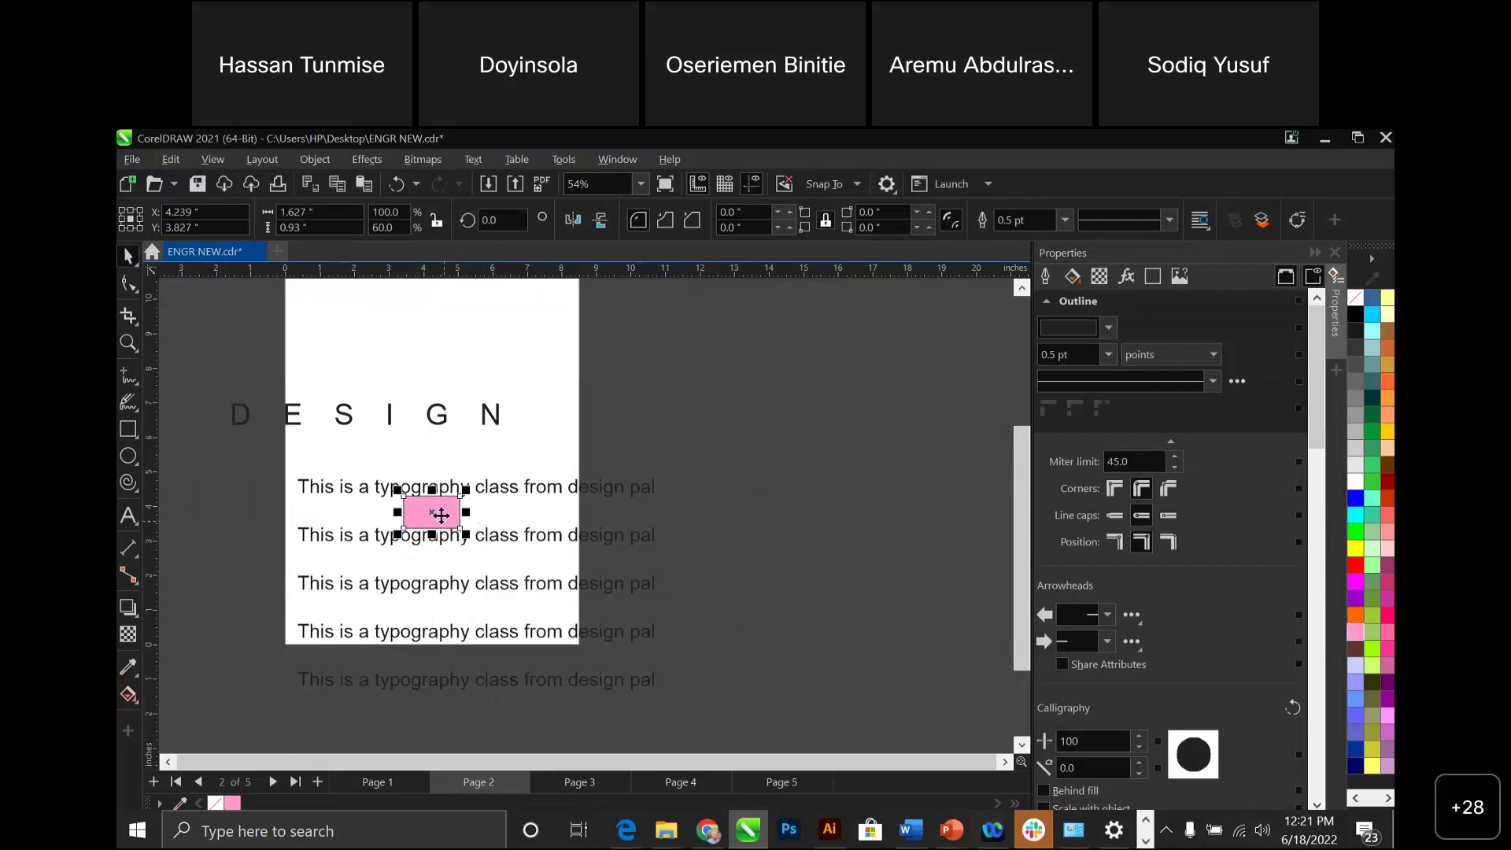
# Duplicate the pink rectangle into the three remaining line gaps and align all four on a common vertical centre.
pyautogui.hotkey('ctrl', 'd')
pyautogui.moveTo(440, 503); pyautogui.dragTo(431, 599)
pyautogui.hotkey('ctrl', 'd')
pyautogui.hotkey('ctrl', 'd')
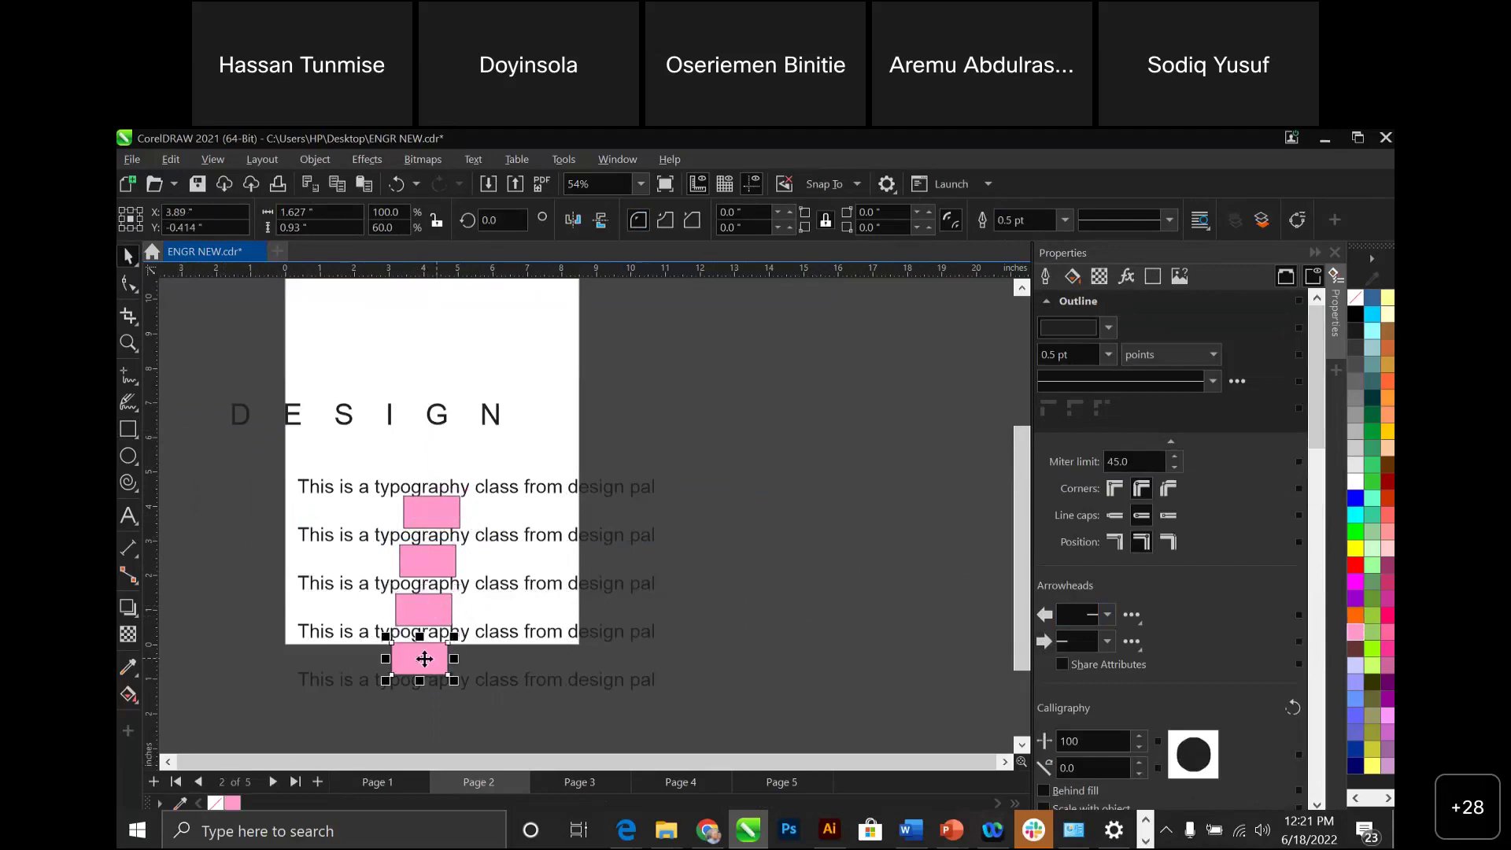
pyautogui.moveTo(435, 665); pyautogui.dragTo(449, 665)
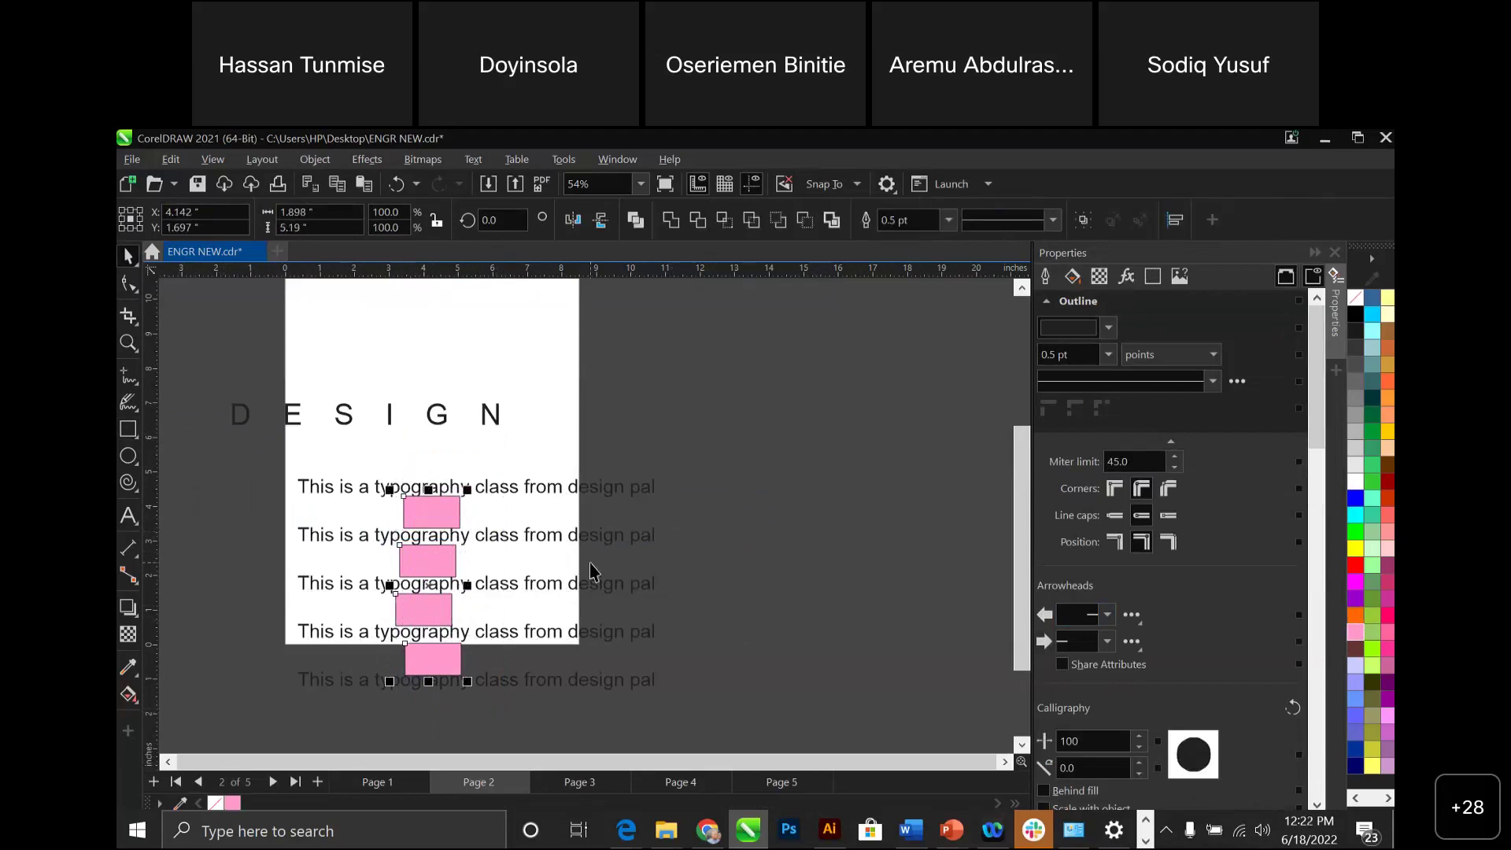
pyautogui.press('c')
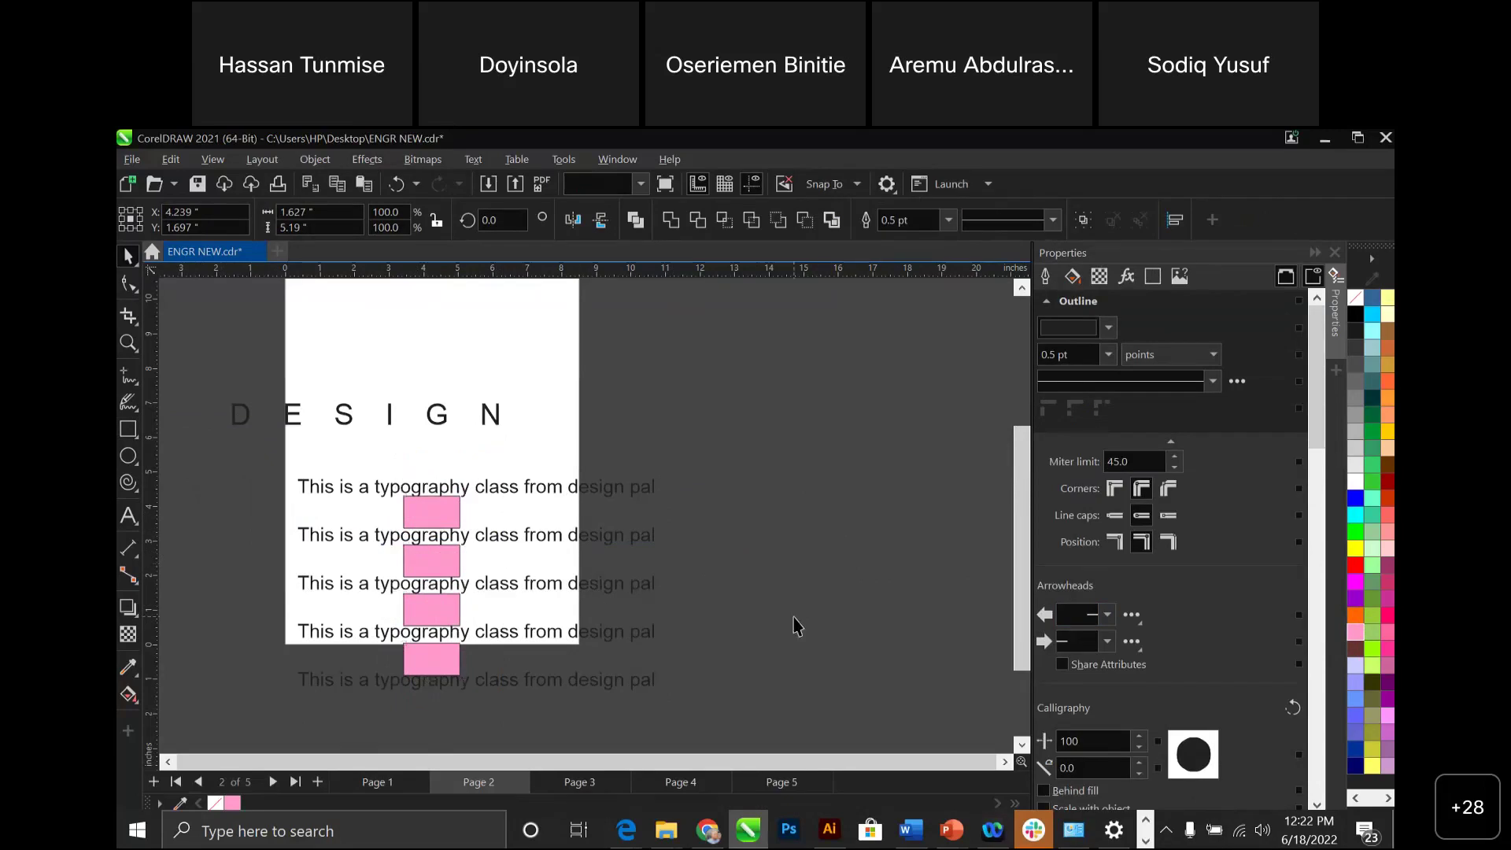
# Add the word "Design" above the letter-spaced DESIGN, enlarged to about 248 pt at the top of the page.
pyautogui.hotkey('alt', 'Tab')
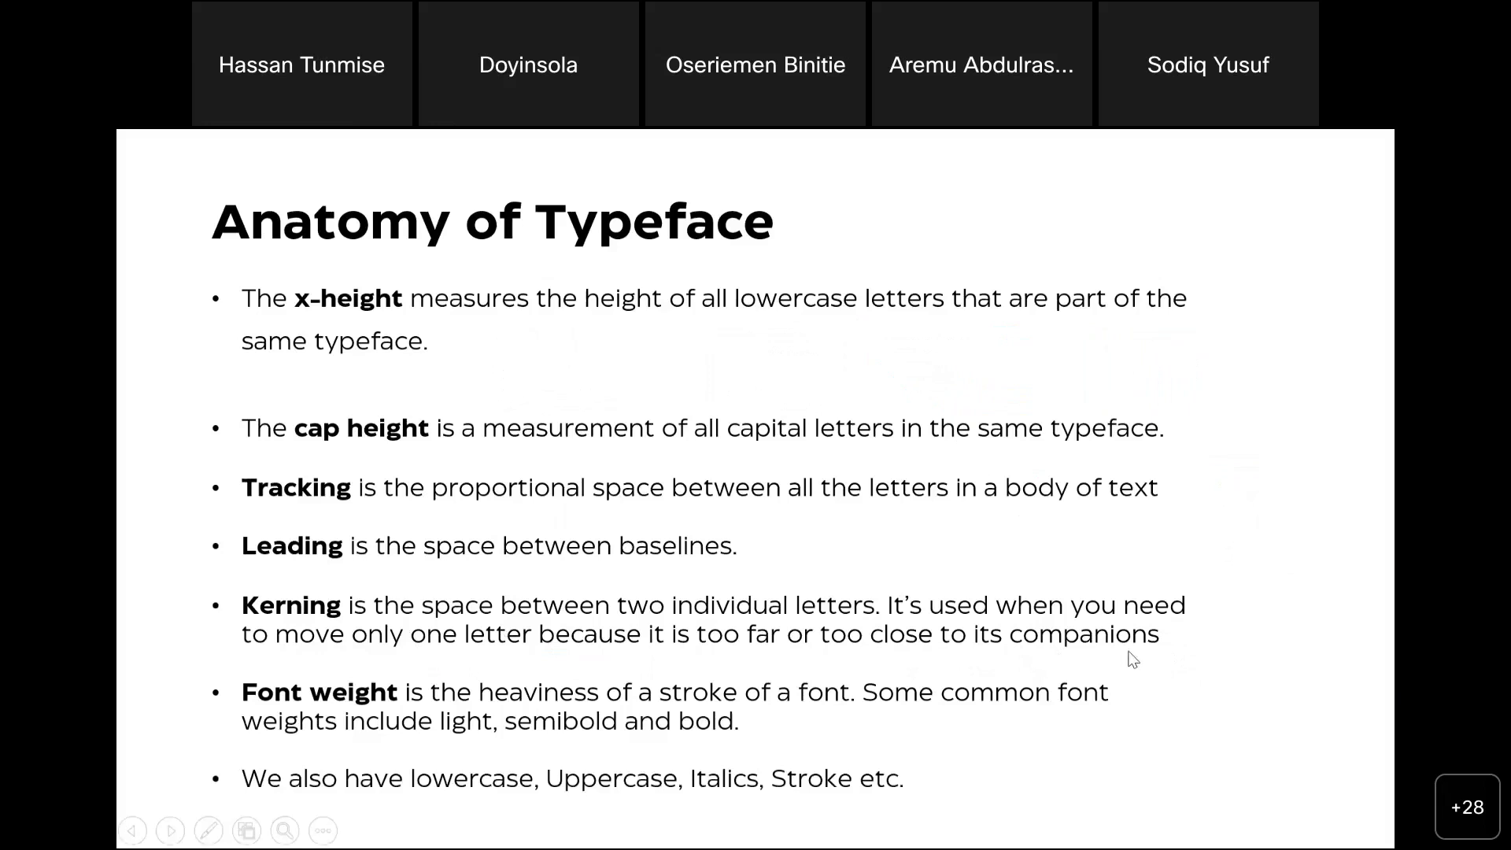
pyautogui.hotkey('alt', 'Tab')
pyautogui.click(129, 516)
pyautogui.click(447, 340)
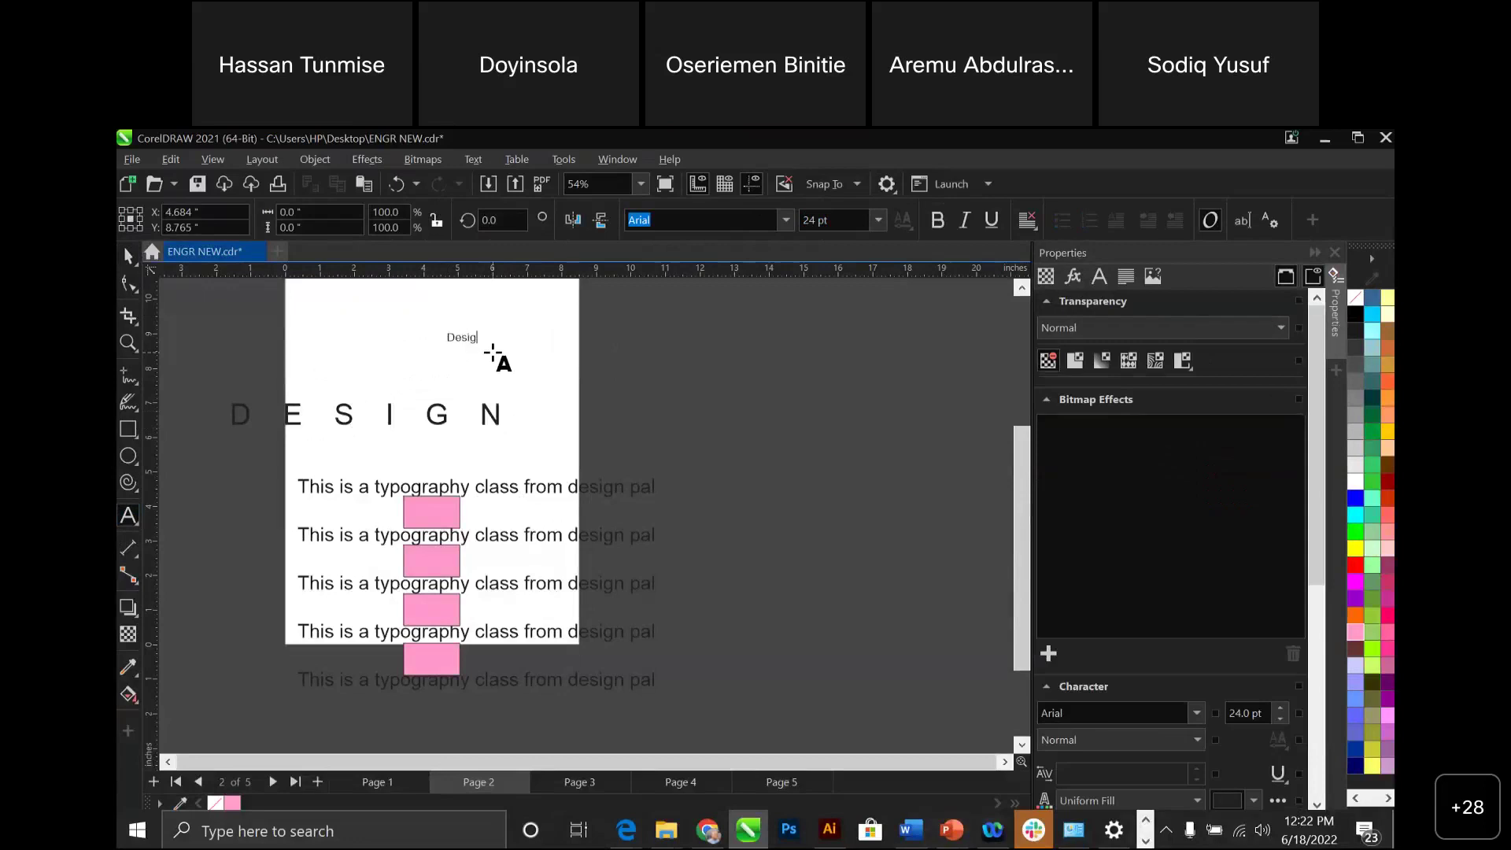
pyautogui.hotkey('ctrl', 'space')
pyautogui.moveTo(495, 356); pyautogui.dragTo(806, 494)
pyautogui.moveTo(632, 380); pyautogui.dragTo(487, 350)
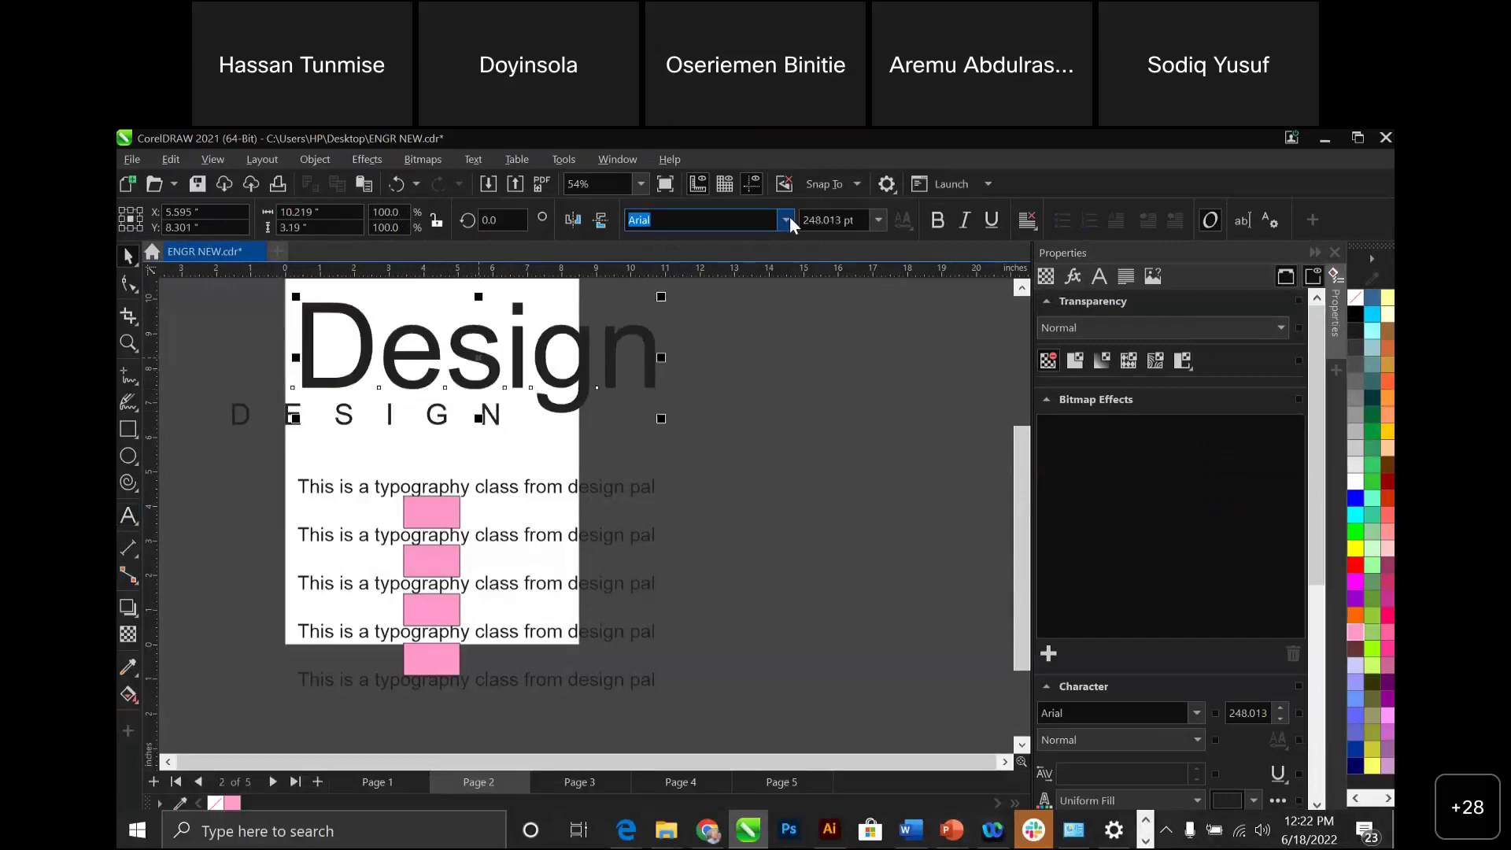
# Set the font of the large "Design" at the top of the page to Bahnschrift.
pyautogui.click(789, 219)
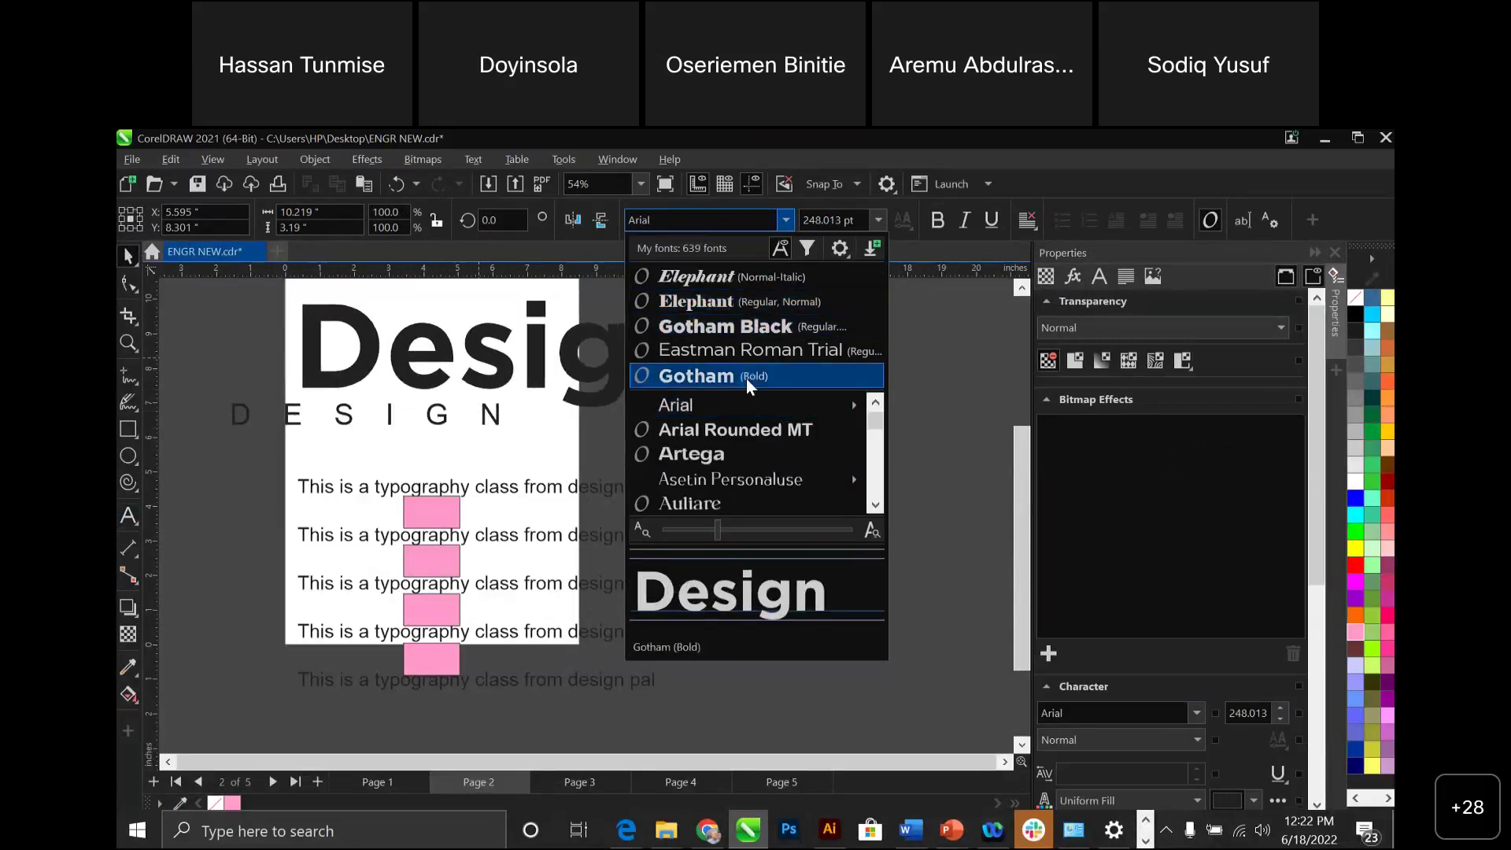
pyautogui.moveTo(762, 479)
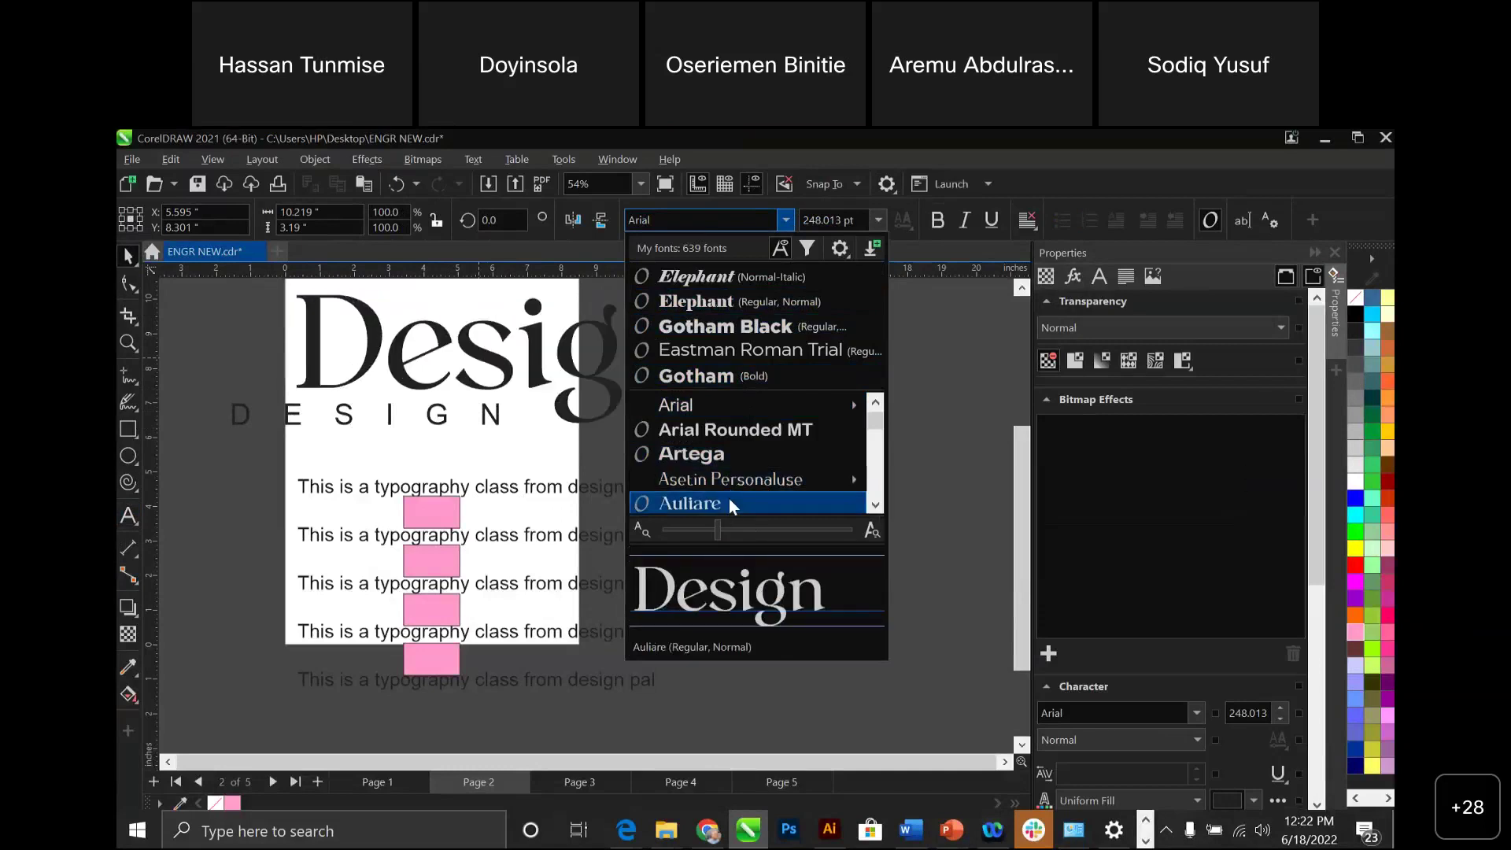
pyautogui.scroll(-4, 872, 508)
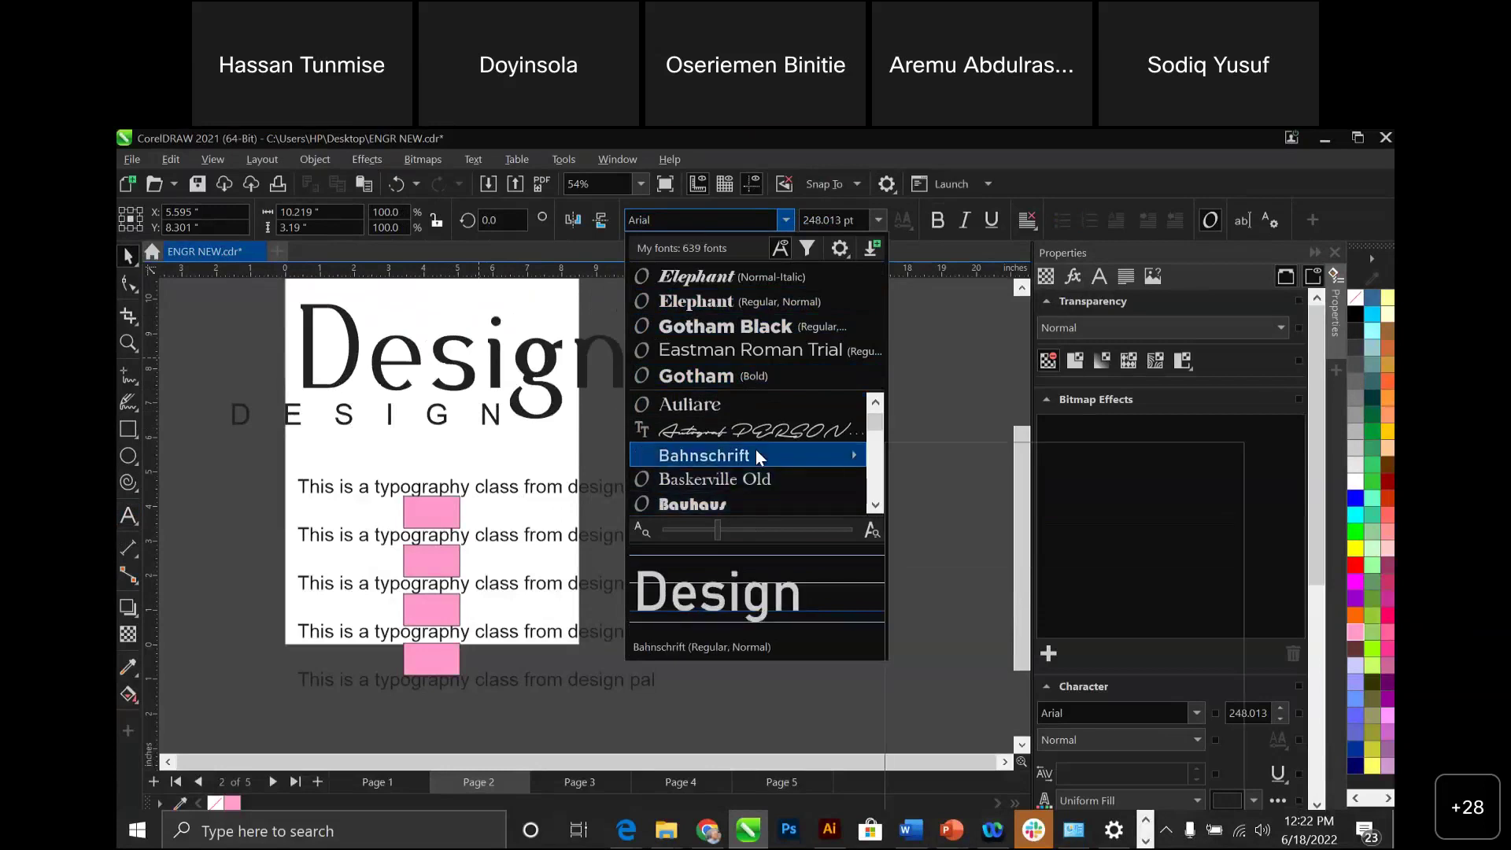
pyautogui.click(755, 455)
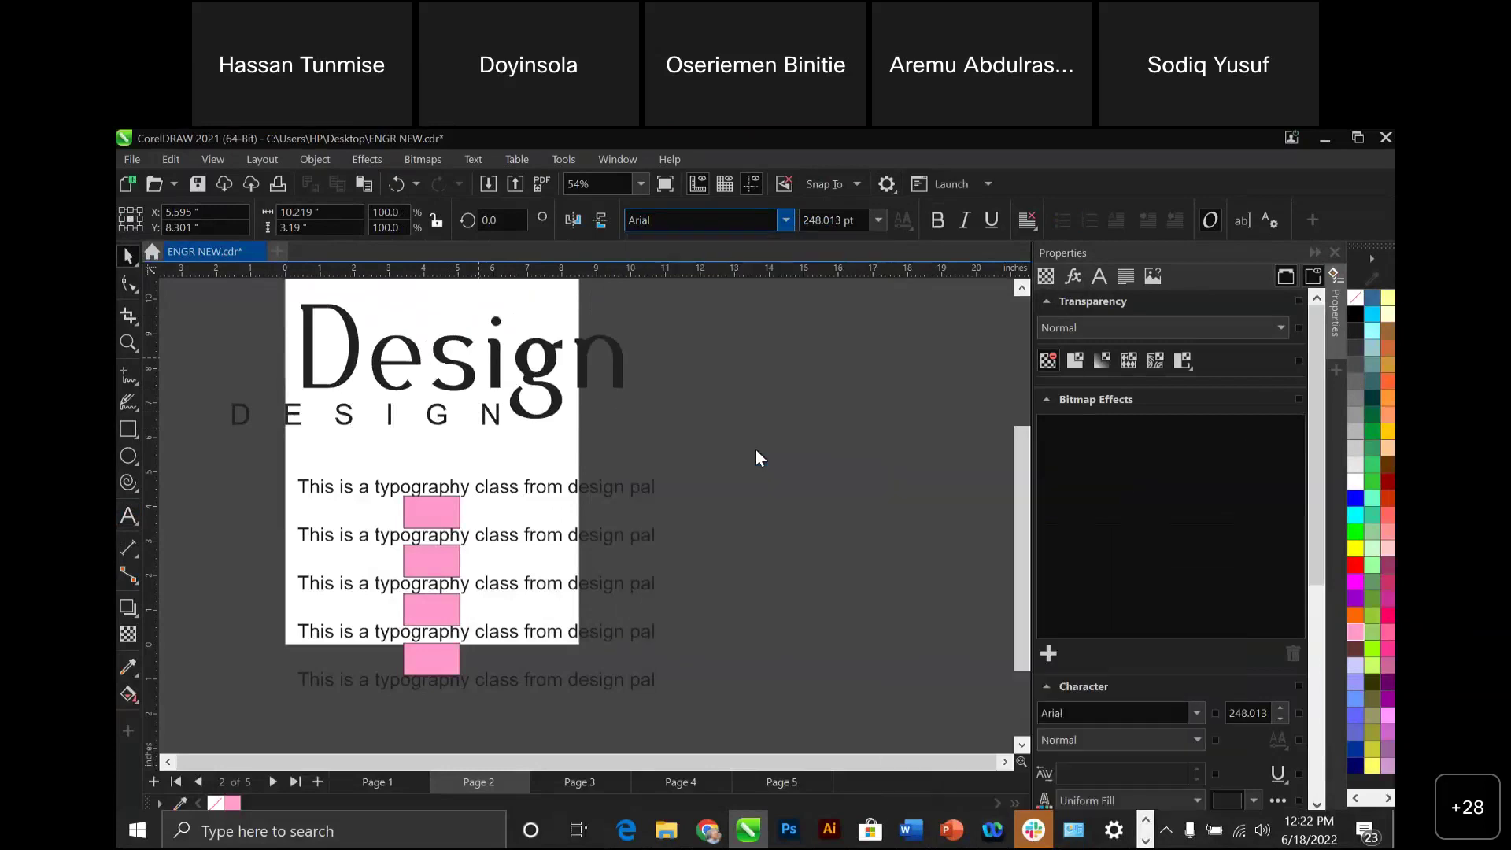
# Move the letter-spaced DESIGN down towards the five-line text, and place a duplicate of the large "Design" just below the original.
pyautogui.click(435, 424)
pyautogui.moveTo(432, 438); pyautogui.dragTo(439, 488)
pyautogui.click(464, 356)
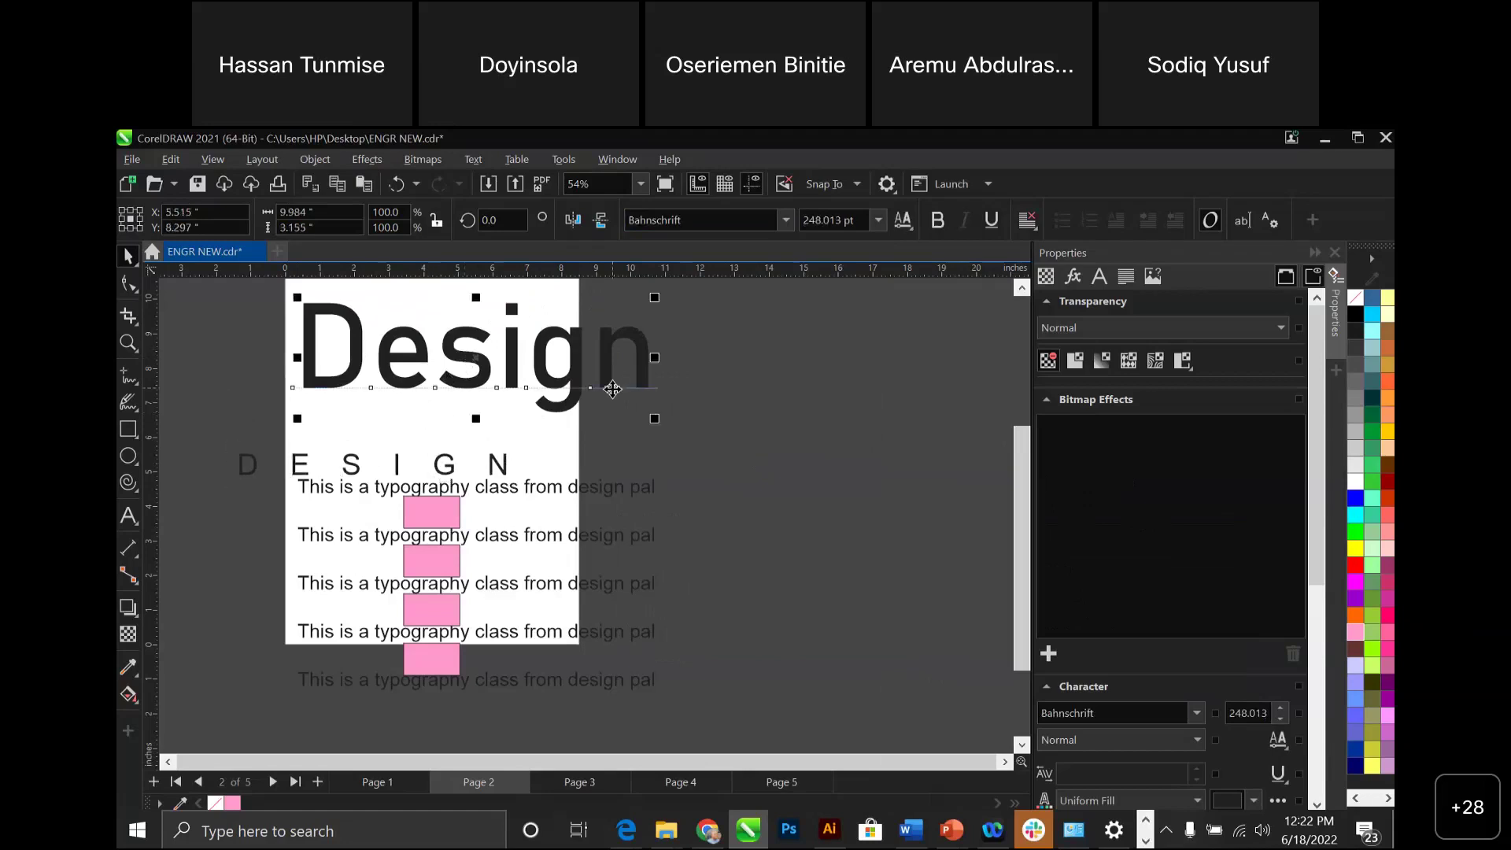
pyautogui.hotkey('ctrl', 'd')
pyautogui.moveTo(483, 352); pyautogui.dragTo(466, 423)
# Set the font of the duplicated "Design" to Britannic Bold.
pyautogui.click(786, 220)
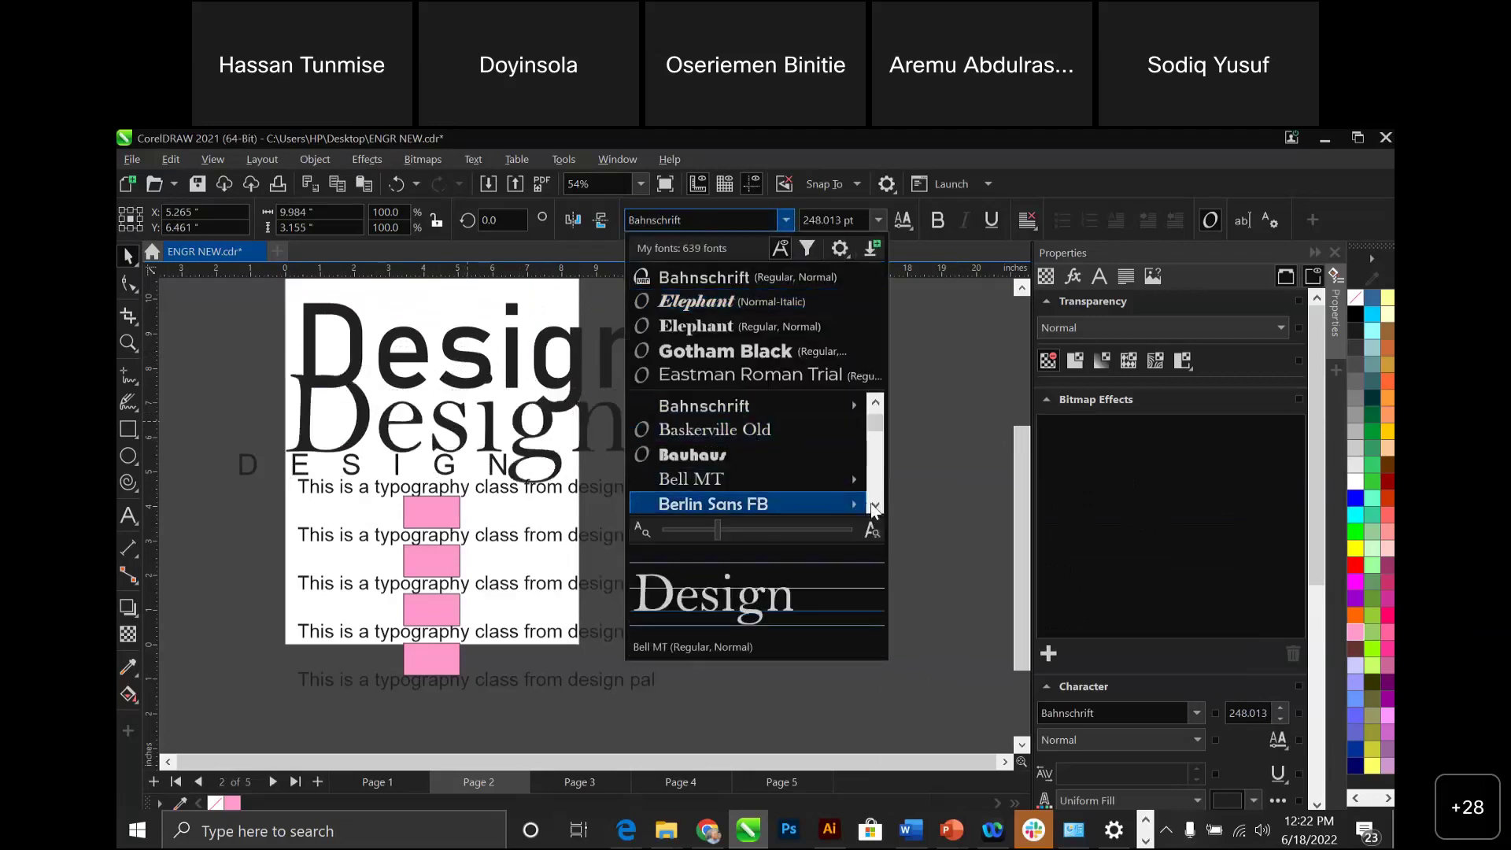
pyautogui.moveTo(771, 506)
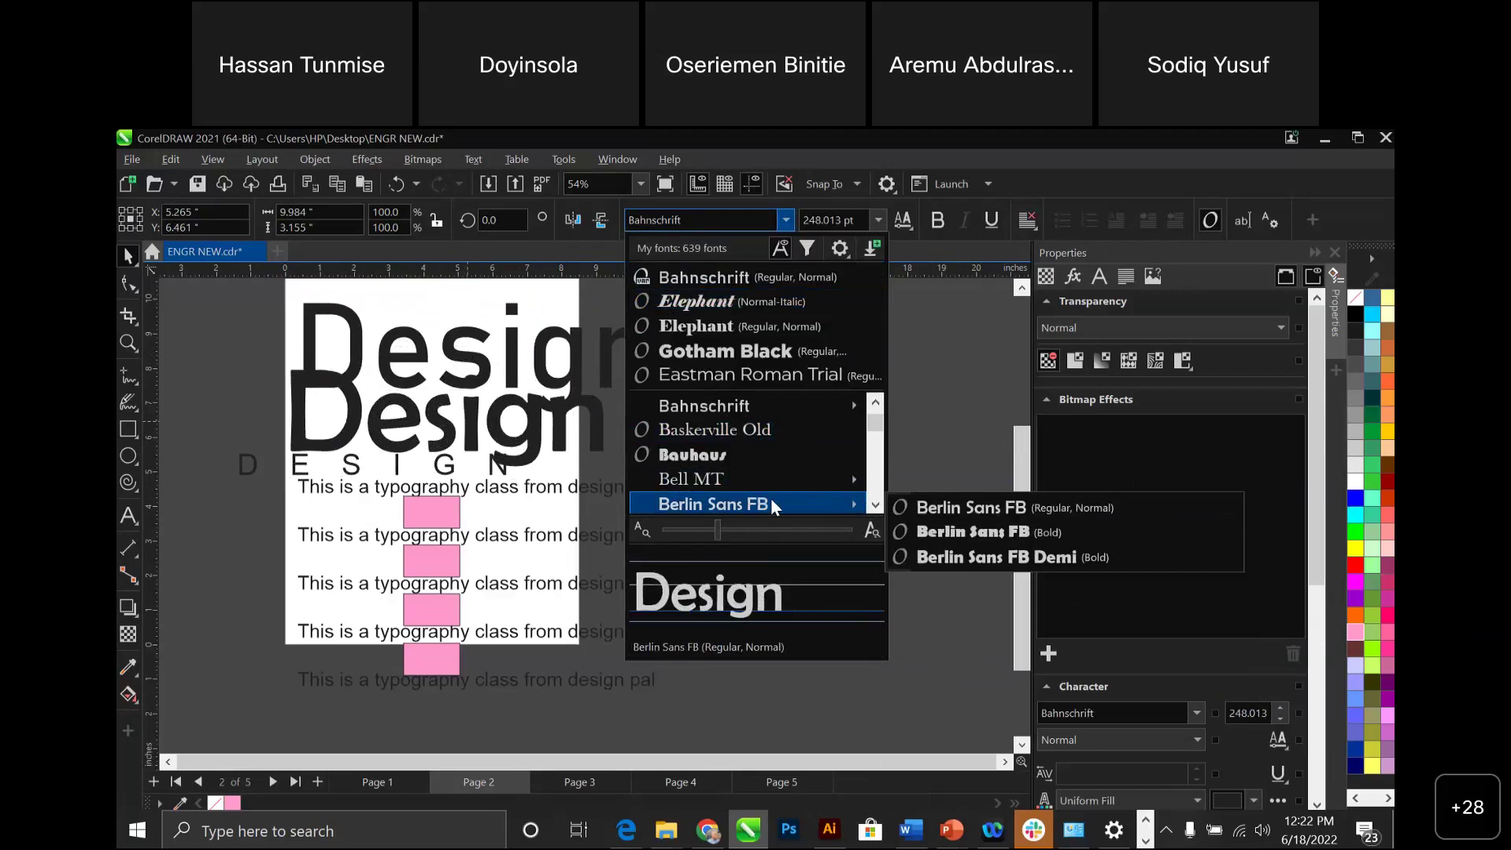
pyautogui.click(875, 505)
pyautogui.click(875, 505)
pyautogui.click(875, 505)
pyautogui.click(875, 505)
pyautogui.click(875, 505)
pyautogui.click(875, 505)
pyautogui.click(875, 505)
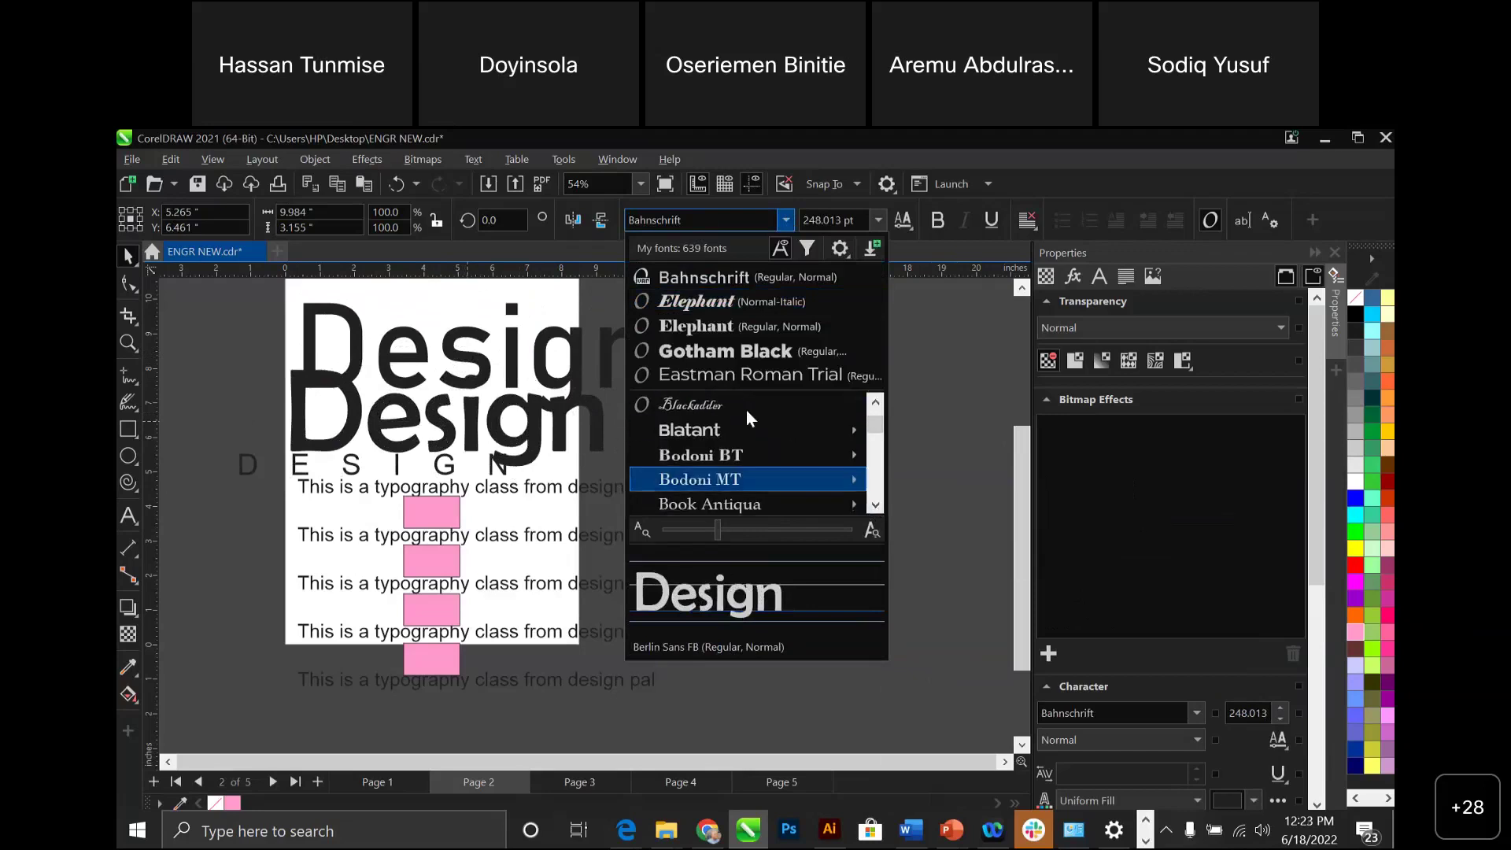
pyautogui.moveTo(734, 425)
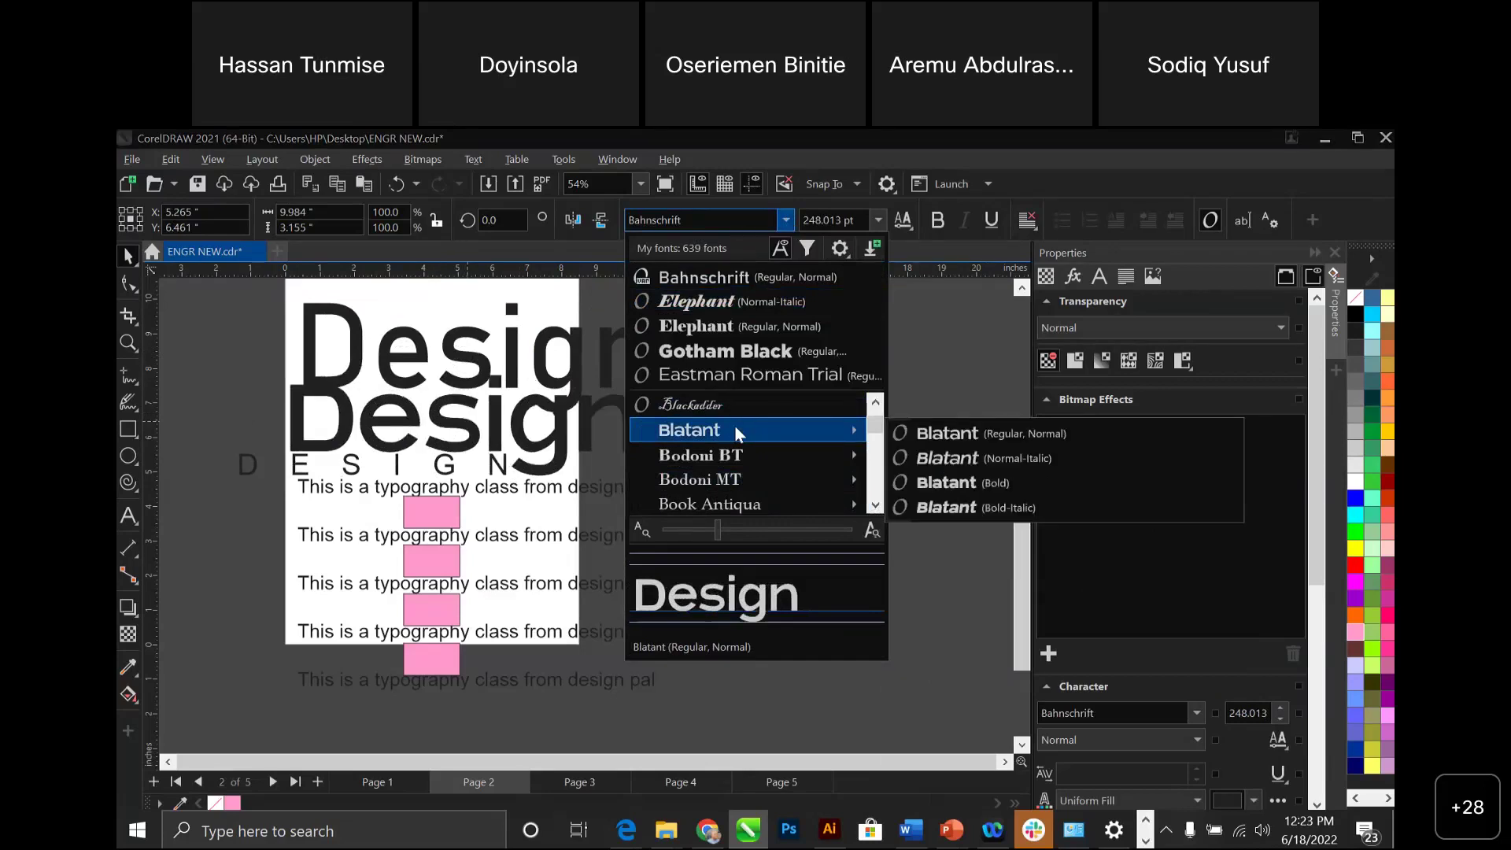
pyautogui.click(875, 505)
pyautogui.click(875, 505)
pyautogui.click(875, 505)
pyautogui.click(875, 505)
pyautogui.click(875, 506)
pyautogui.click(875, 506)
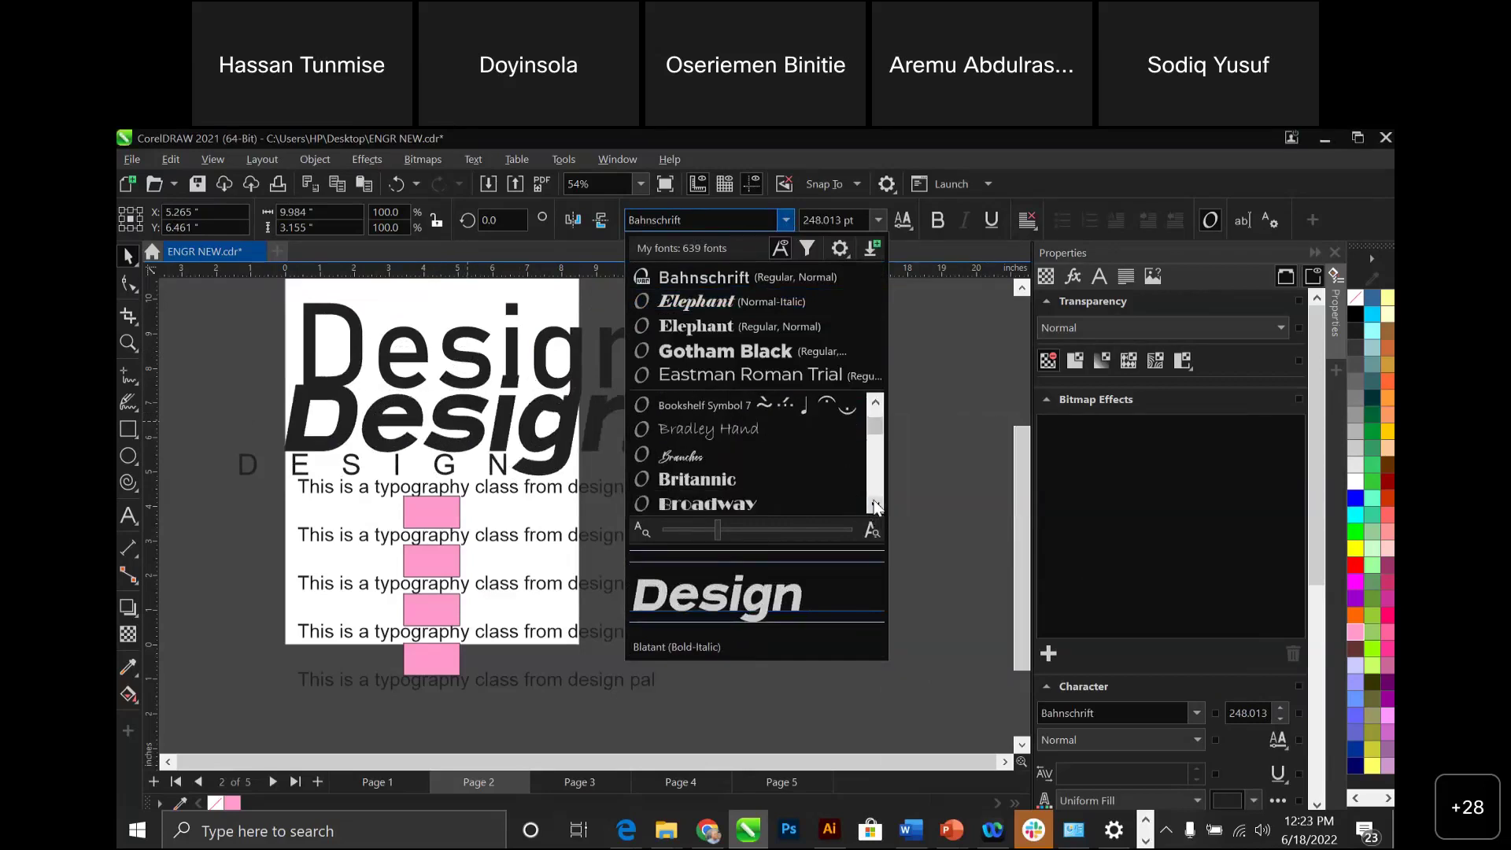
pyautogui.click(732, 480)
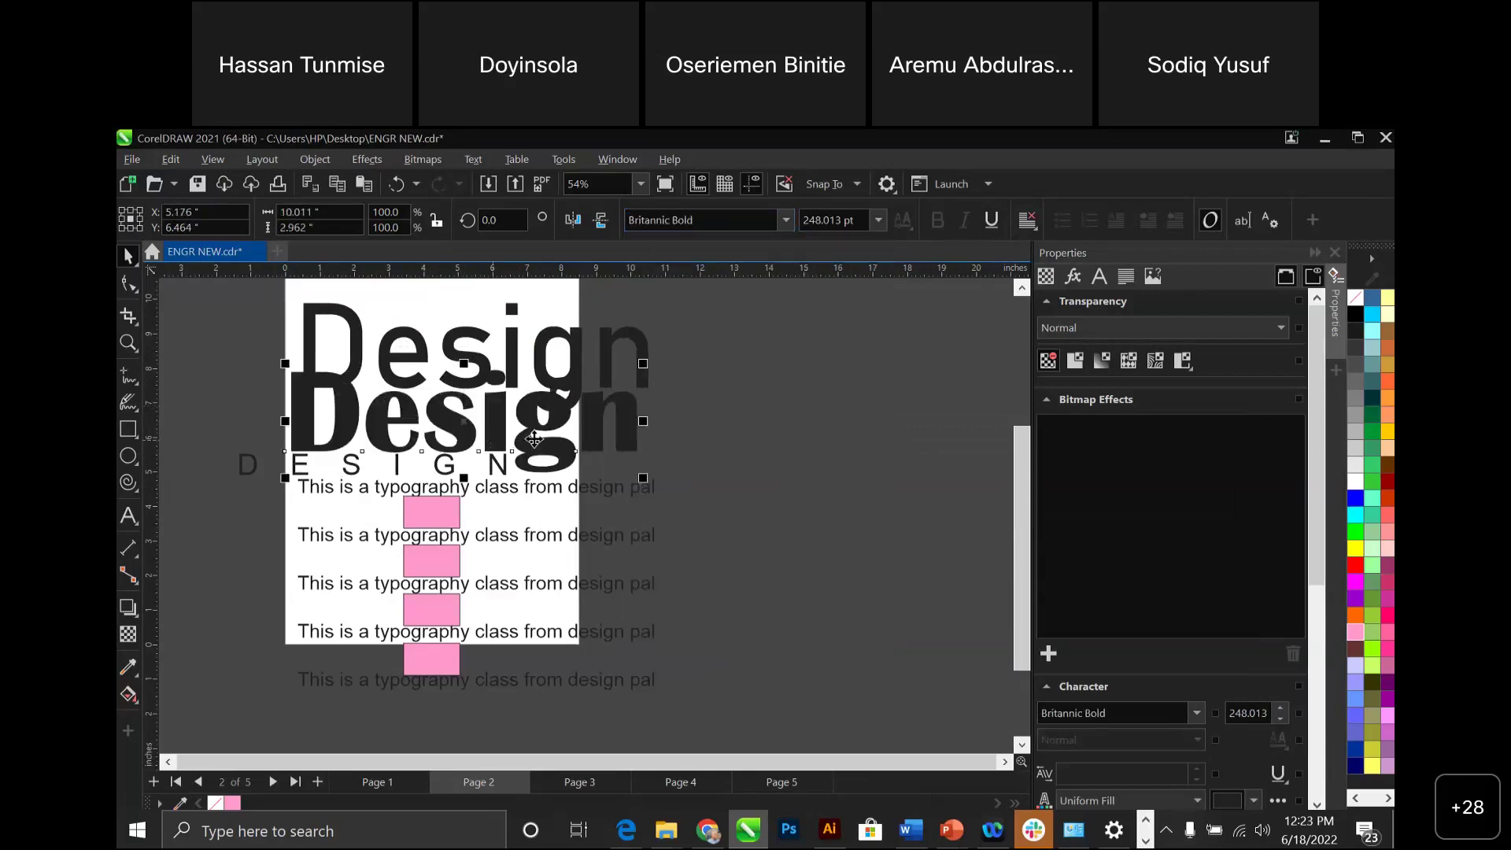
# Scale the Britannic Bold "Design" to about 177 pt and shrink the other samples together to about 4.17 by 2.38 inches near the page's lower-left corner.
pyautogui.moveTo(504, 439); pyautogui.dragTo(652, 468)
pyautogui.moveTo(810, 394); pyautogui.dragTo(696, 416)
pyautogui.moveTo(204, 432); pyautogui.dragTo(693, 732)
pyautogui.moveTo(661, 450); pyautogui.dragTo(391, 603)
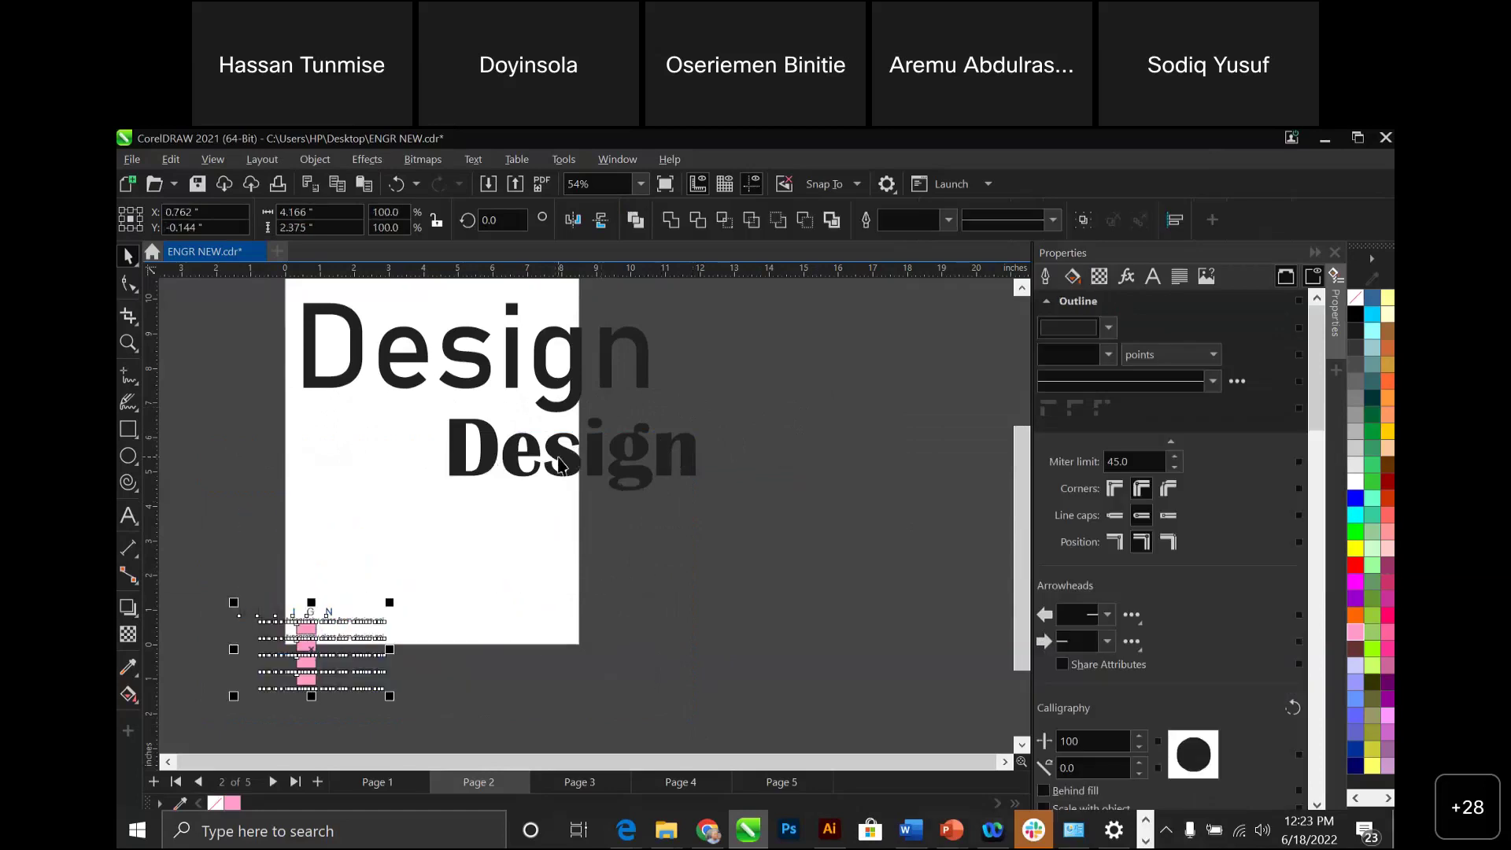
# Place the Britannic Bold "Design" below the Bahnschrift word, centred at about X 4.35, Y 4.5 inches, with no stray letter after it.
pyautogui.click(560, 464)
pyautogui.moveTo(560, 464); pyautogui.dragTo(399, 462)
pyautogui.press('F8')
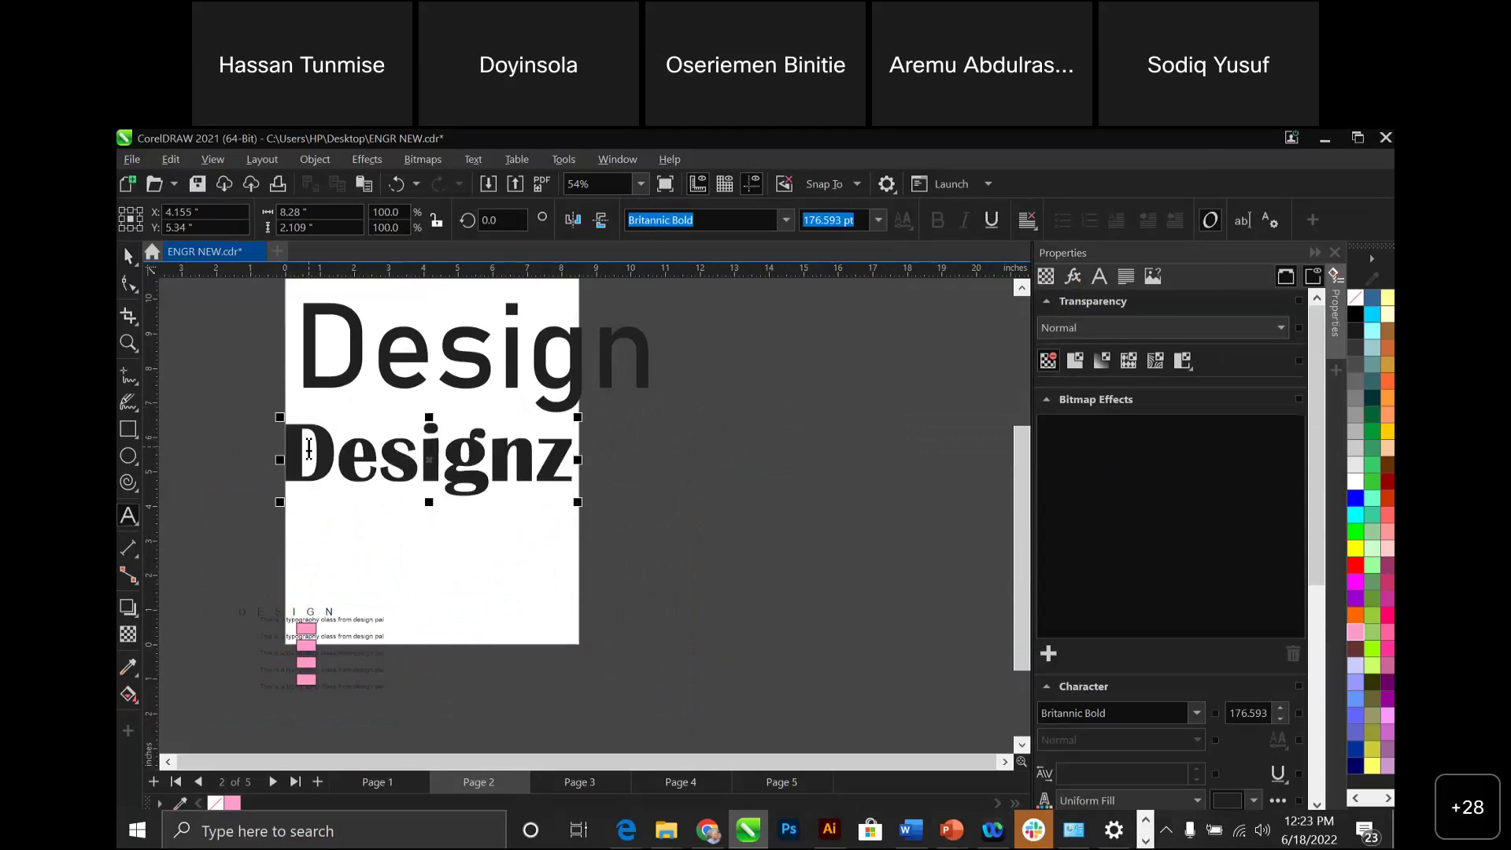
pyautogui.press('BackSpace')
pyautogui.hotkey('ctrl', 'space')
pyautogui.press('z')
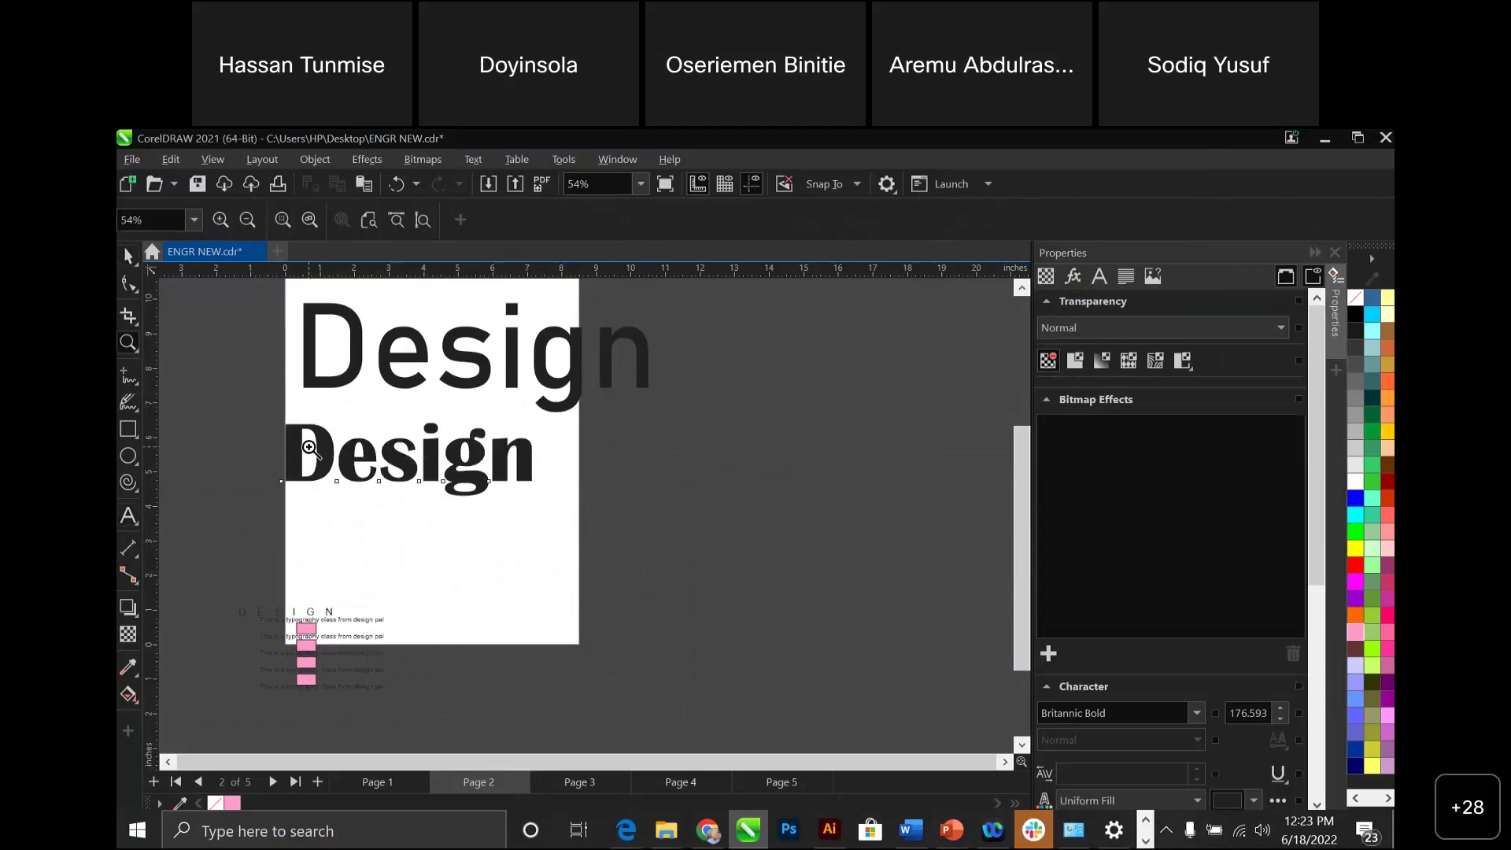
pyautogui.moveTo(229, 361); pyautogui.dragTo(725, 601)
pyautogui.press('space')
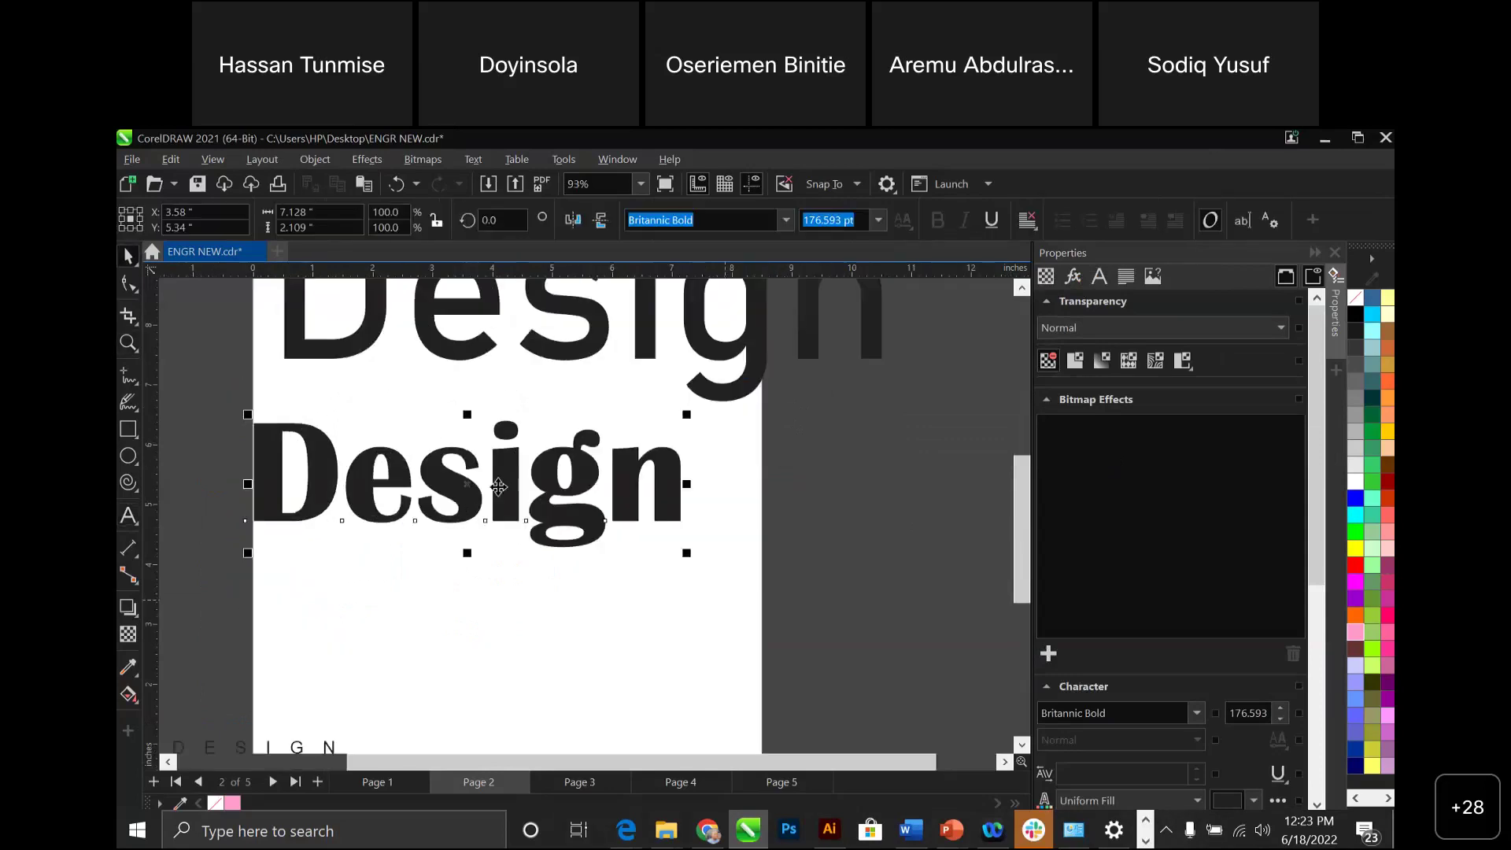
pyautogui.moveTo(467, 484); pyautogui.dragTo(514, 534)
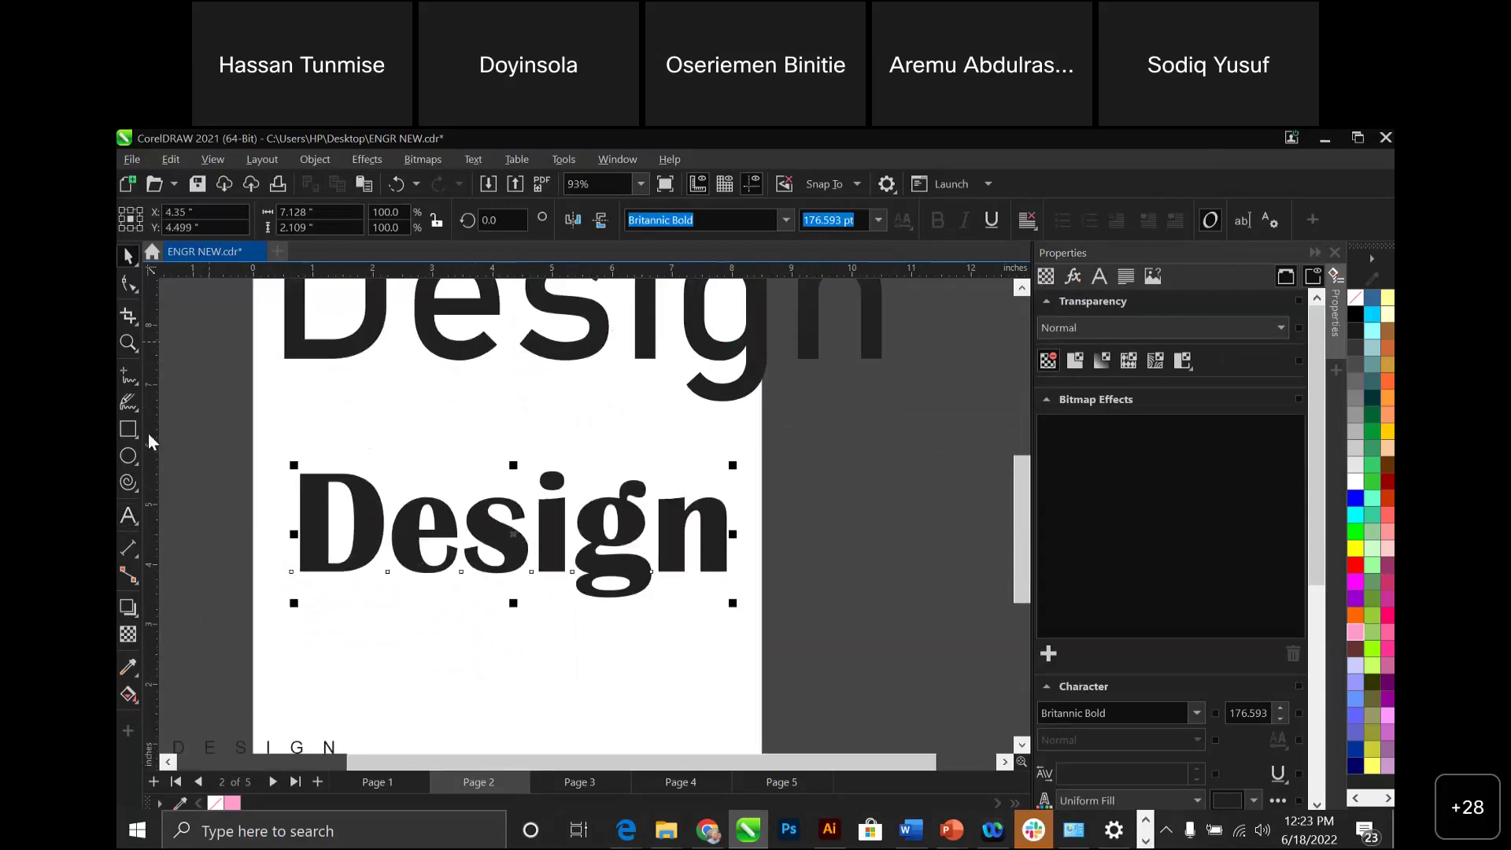
# Break the Britannic Bold "Design" into single letters and shift "esign" together to the right, away from the D.
pyautogui.click(128, 516)
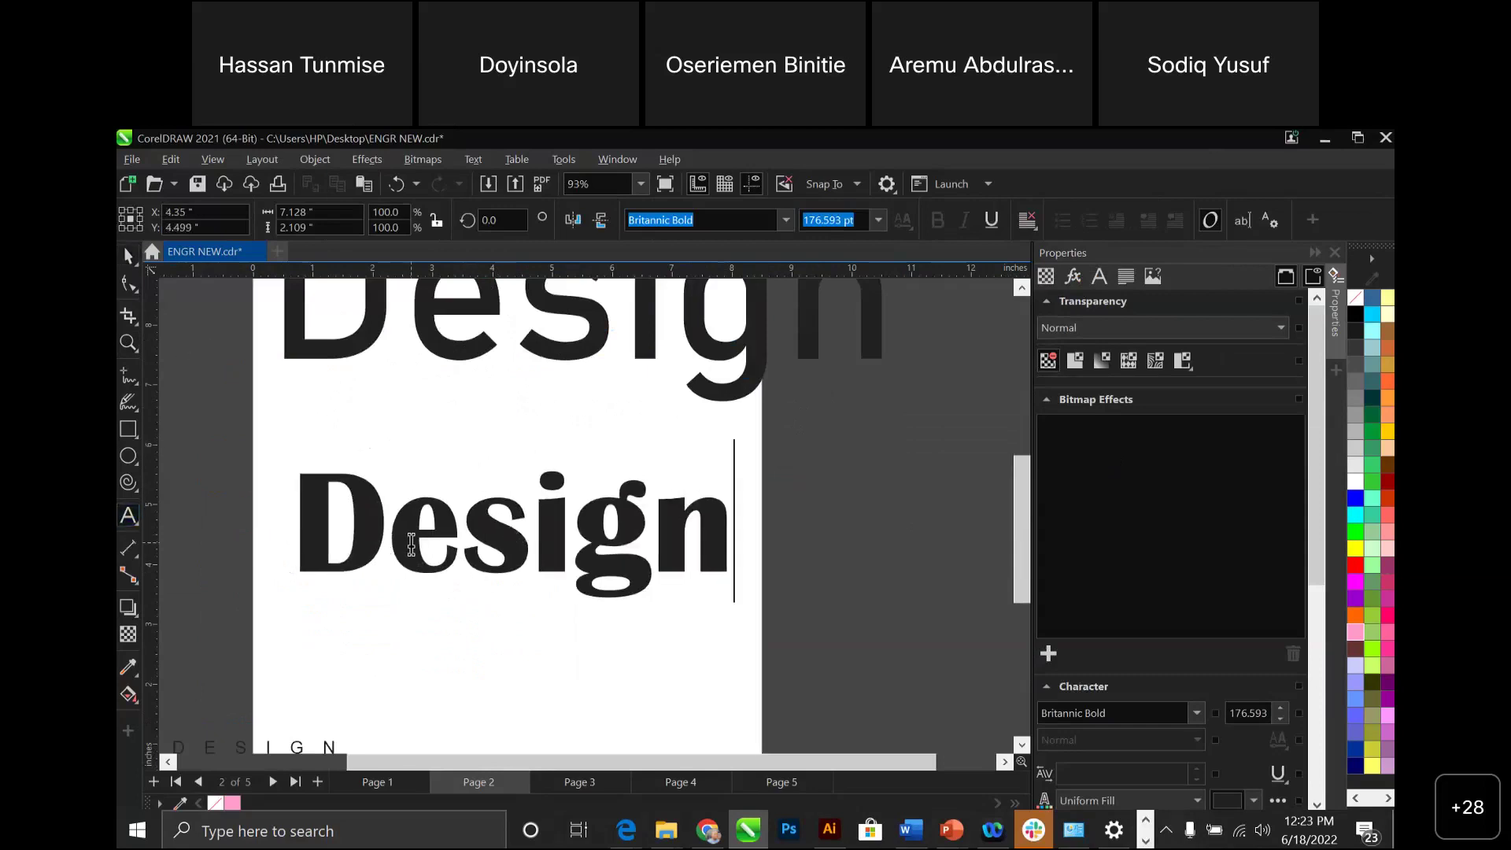
pyautogui.hotkey('ctrl', 'space')
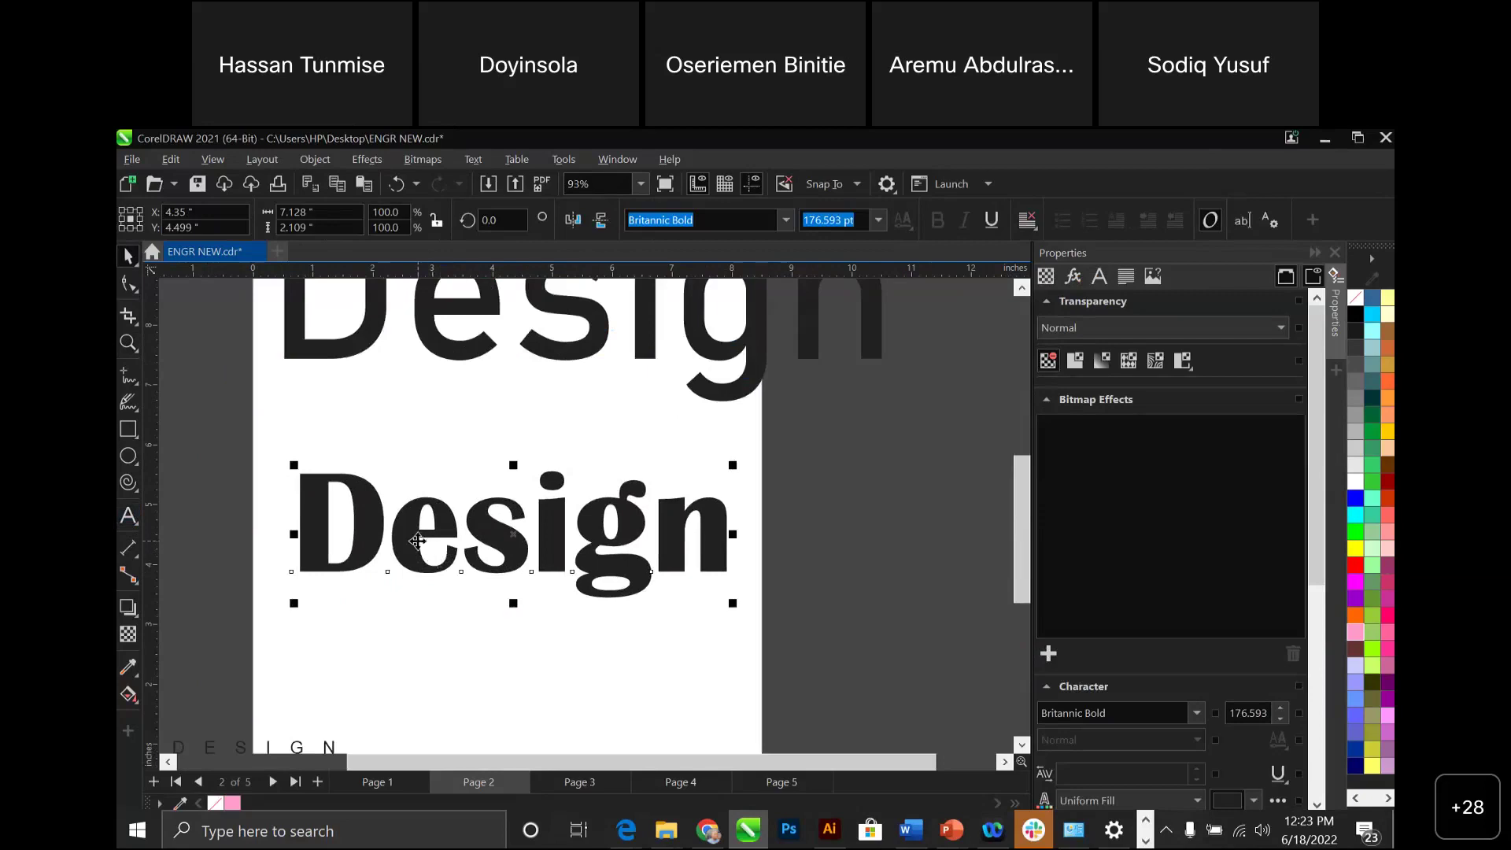
pyautogui.moveTo(814, 608); pyautogui.dragTo(298, 432)
pyautogui.moveTo(768, 600); pyautogui.dragTo(347, 452)
pyautogui.press('Right')
pyautogui.press('Right')
pyautogui.press('Right')
pyautogui.press('Right')
pyautogui.press('Right')
pyautogui.press('Right')
pyautogui.press('Right')
pyautogui.press('Right')
pyautogui.press('Right')
pyautogui.press('Right')
pyautogui.press('Right')
pyautogui.press('Right')
pyautogui.press('Right')
pyautogui.press('Right')
pyautogui.press('Right')
pyautogui.press('Right')
pyautogui.press('Right')
pyautogui.press('Right')
pyautogui.press('Right')
pyautogui.press('Right')
pyautogui.press('Right')
pyautogui.press('Right')
pyautogui.press('Right')
pyautogui.press('Right')
pyautogui.click(868, 493)
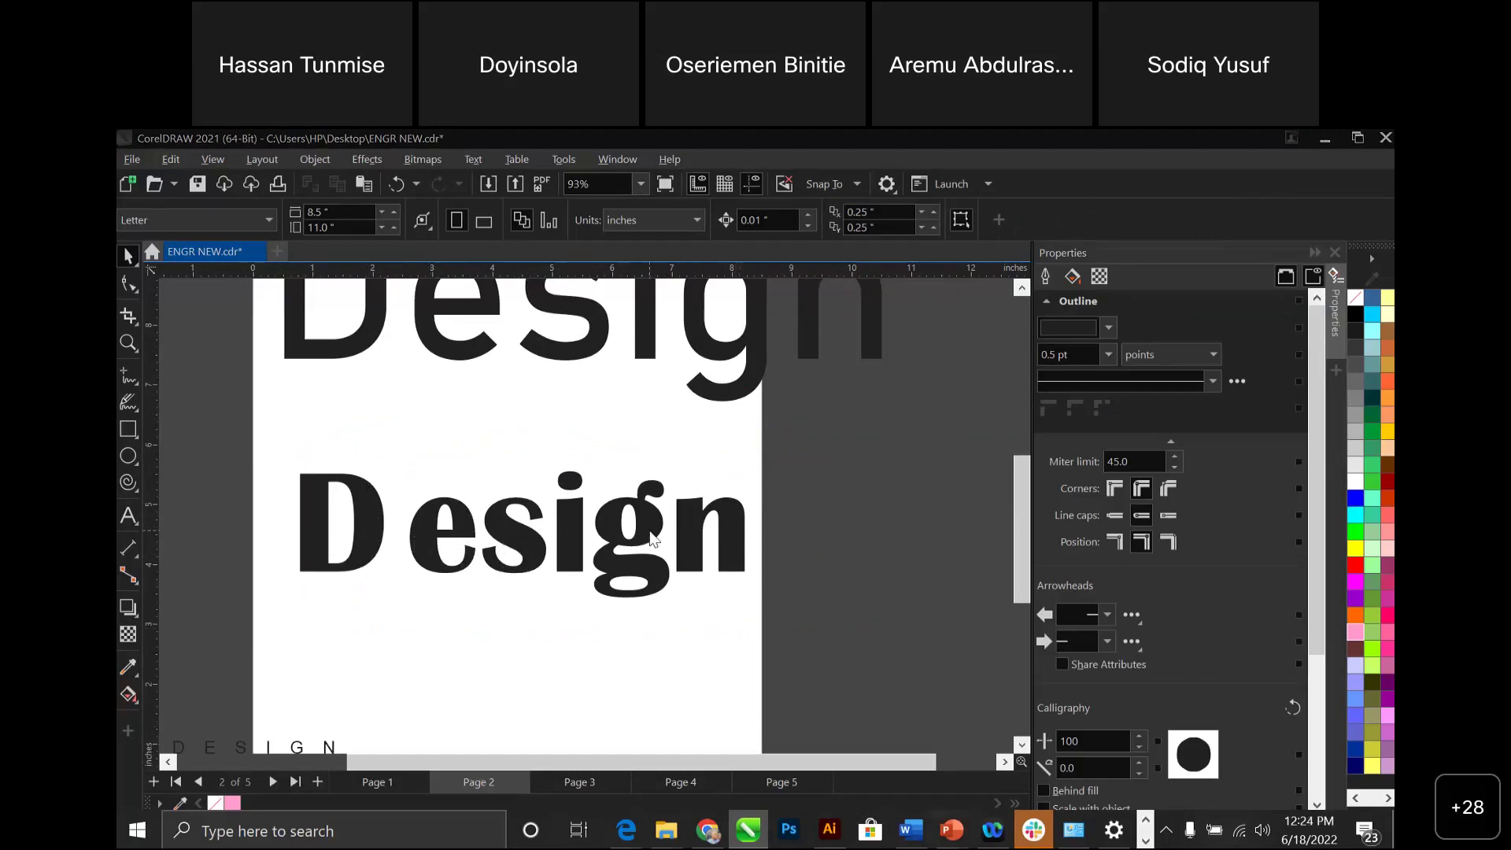
# Review the kerning definition on the Anatomy of Typeface slide in the presentation and return to the CorelDRAW page.
pyautogui.hotkey('alt', 'Tab')
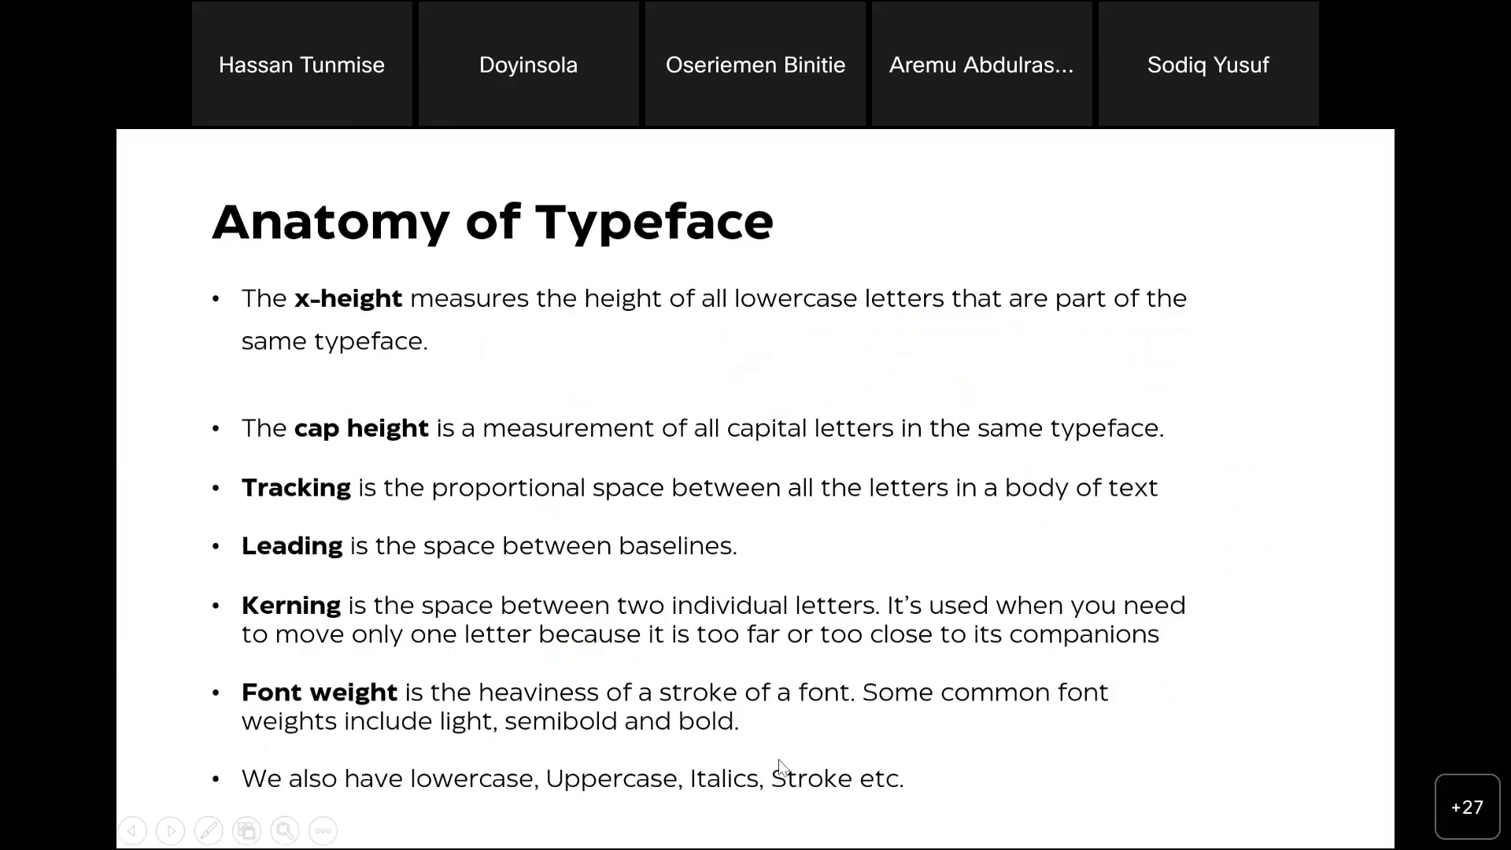
pyautogui.hotkey('alt', 'Tab')
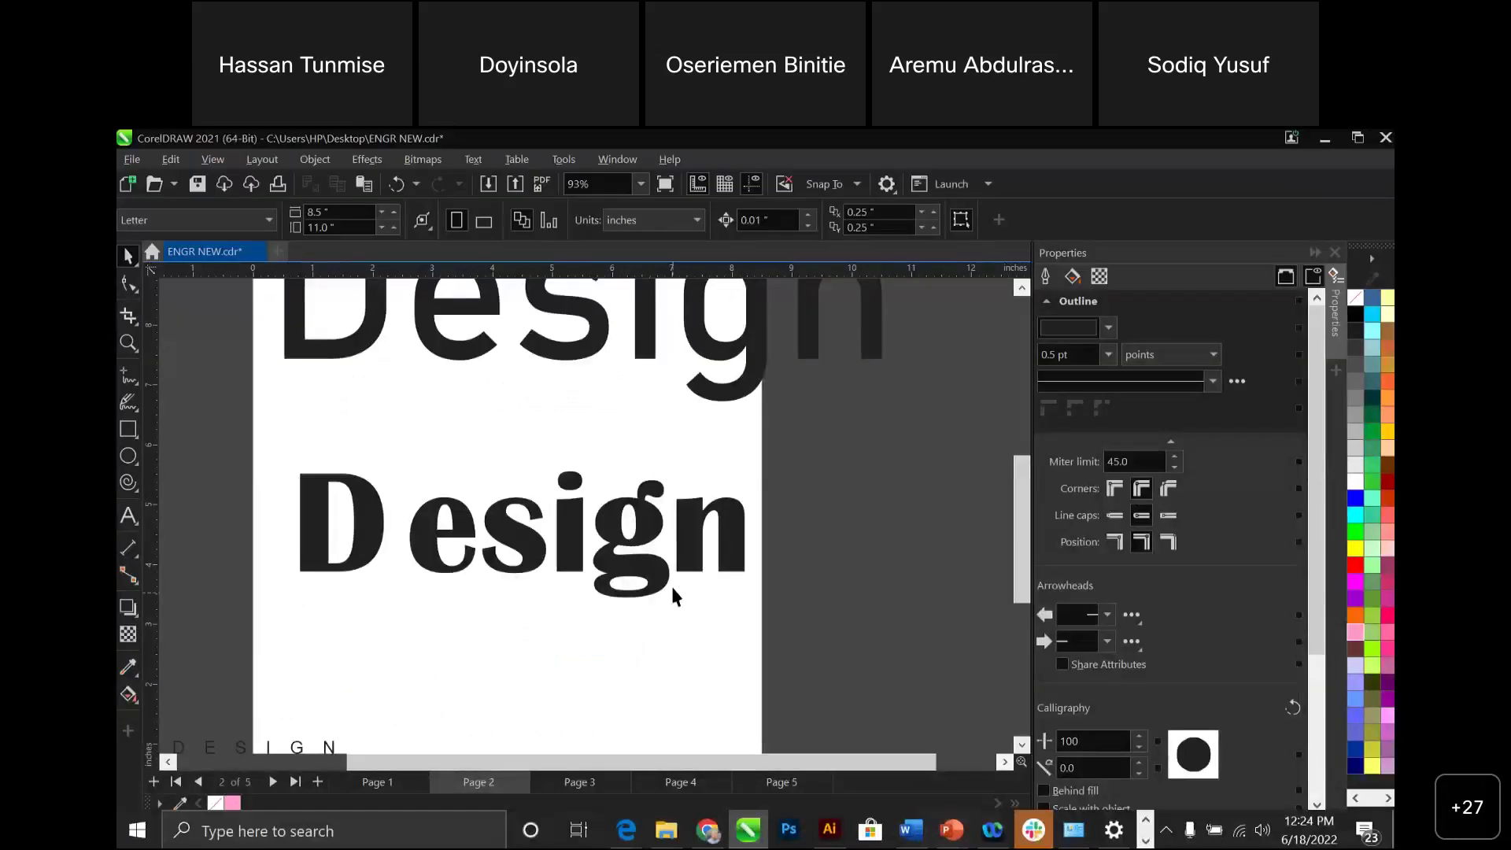
pyautogui.click(562, 545)
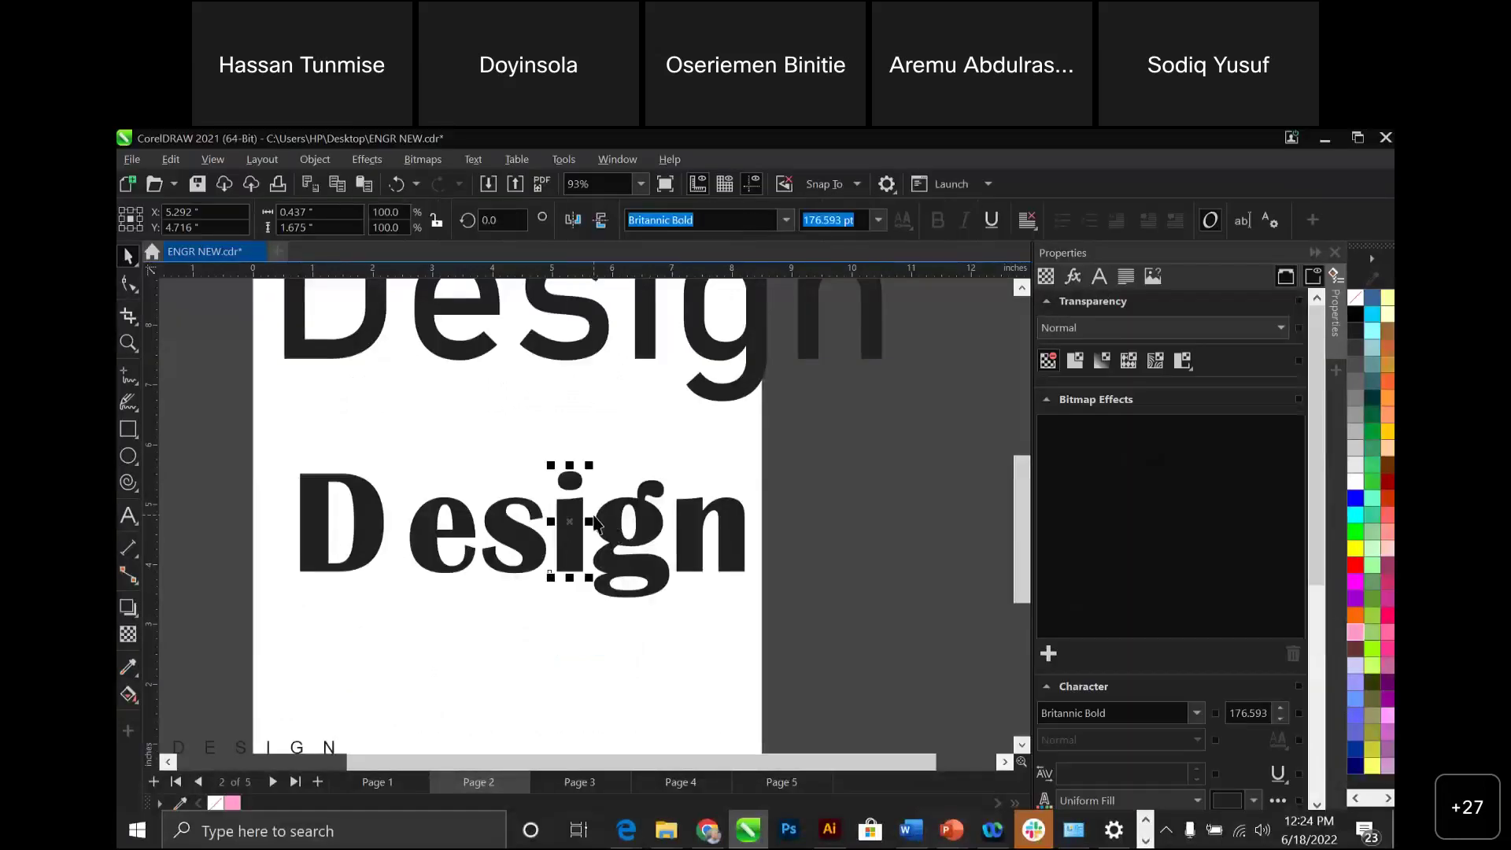
# Scale the Bahnschrift "Design" to about 158 pt within the page width and delete the separated Britannic Bold letters below it.
pyautogui.moveTo(578, 354); pyautogui.dragTo(563, 441)
pyautogui.moveTo(872, 291); pyautogui.dragTo(665, 360)
pyautogui.moveTo(513, 423); pyautogui.dragTo(564, 371)
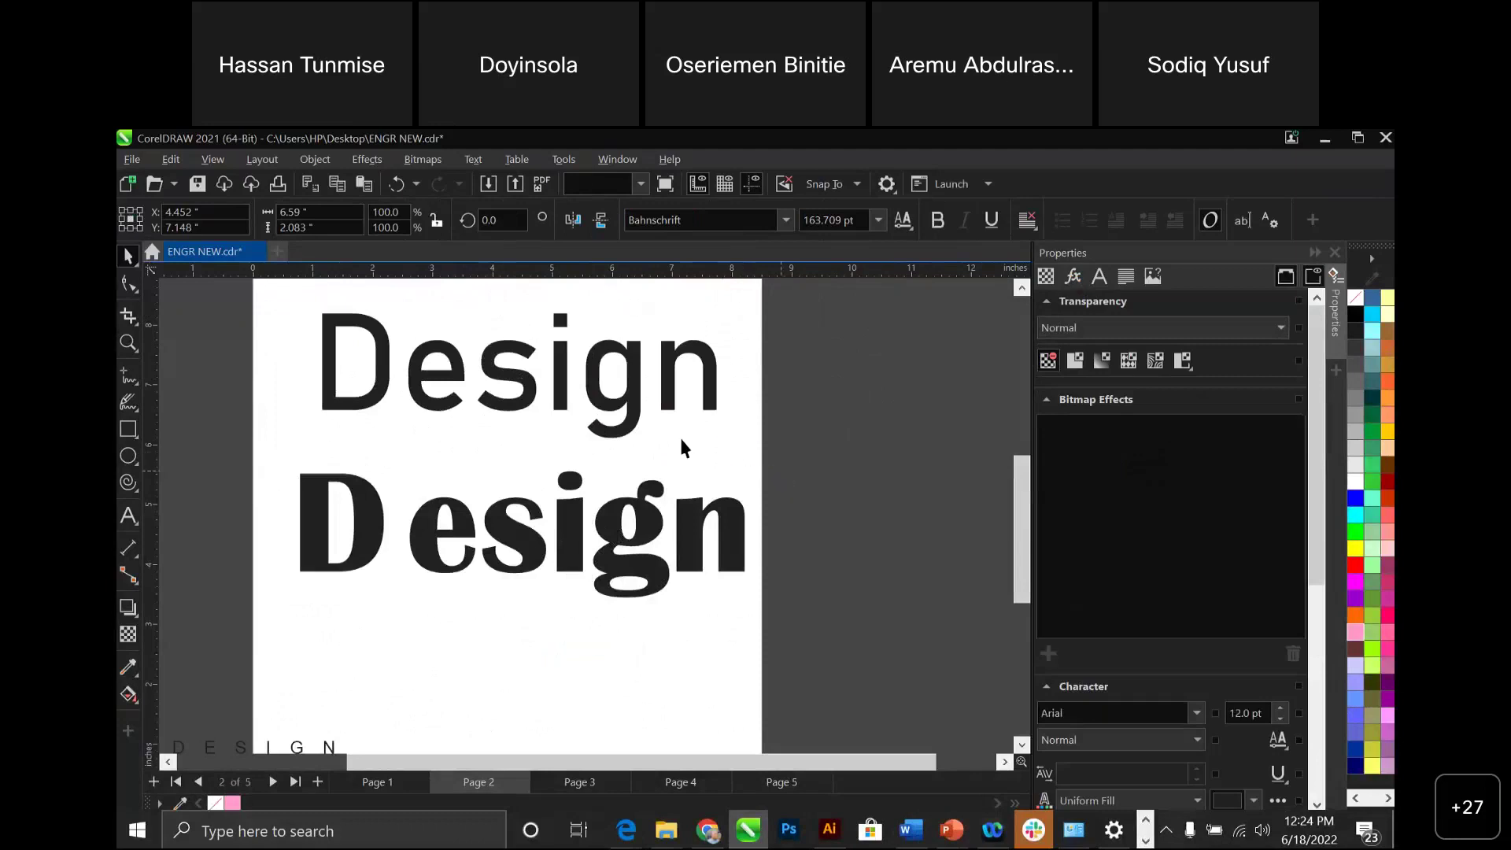
pyautogui.click(686, 440)
pyautogui.click(715, 412)
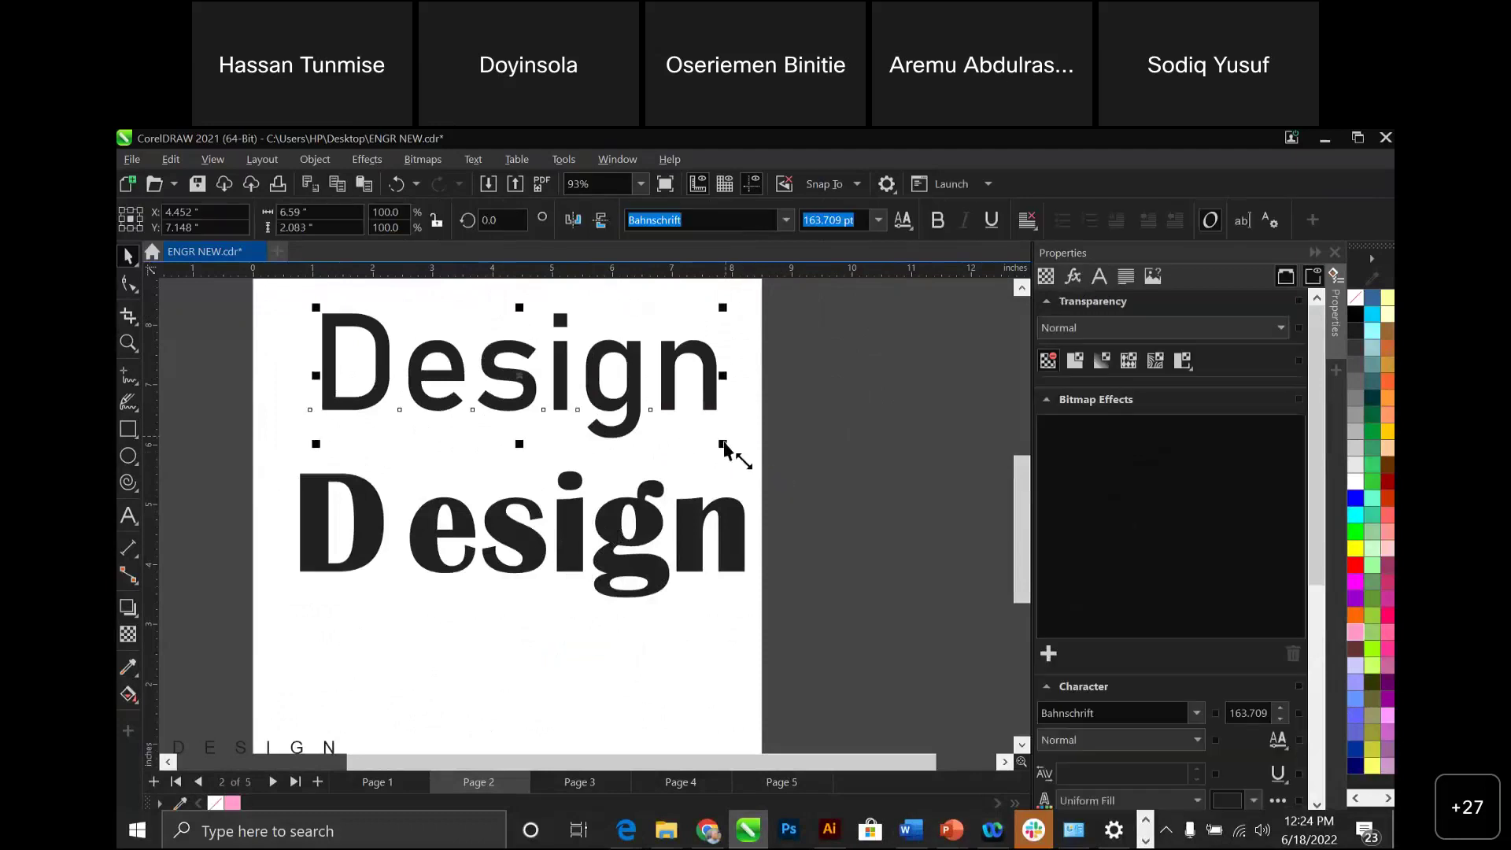
pyautogui.moveTo(800, 492); pyautogui.dragTo(763, 490)
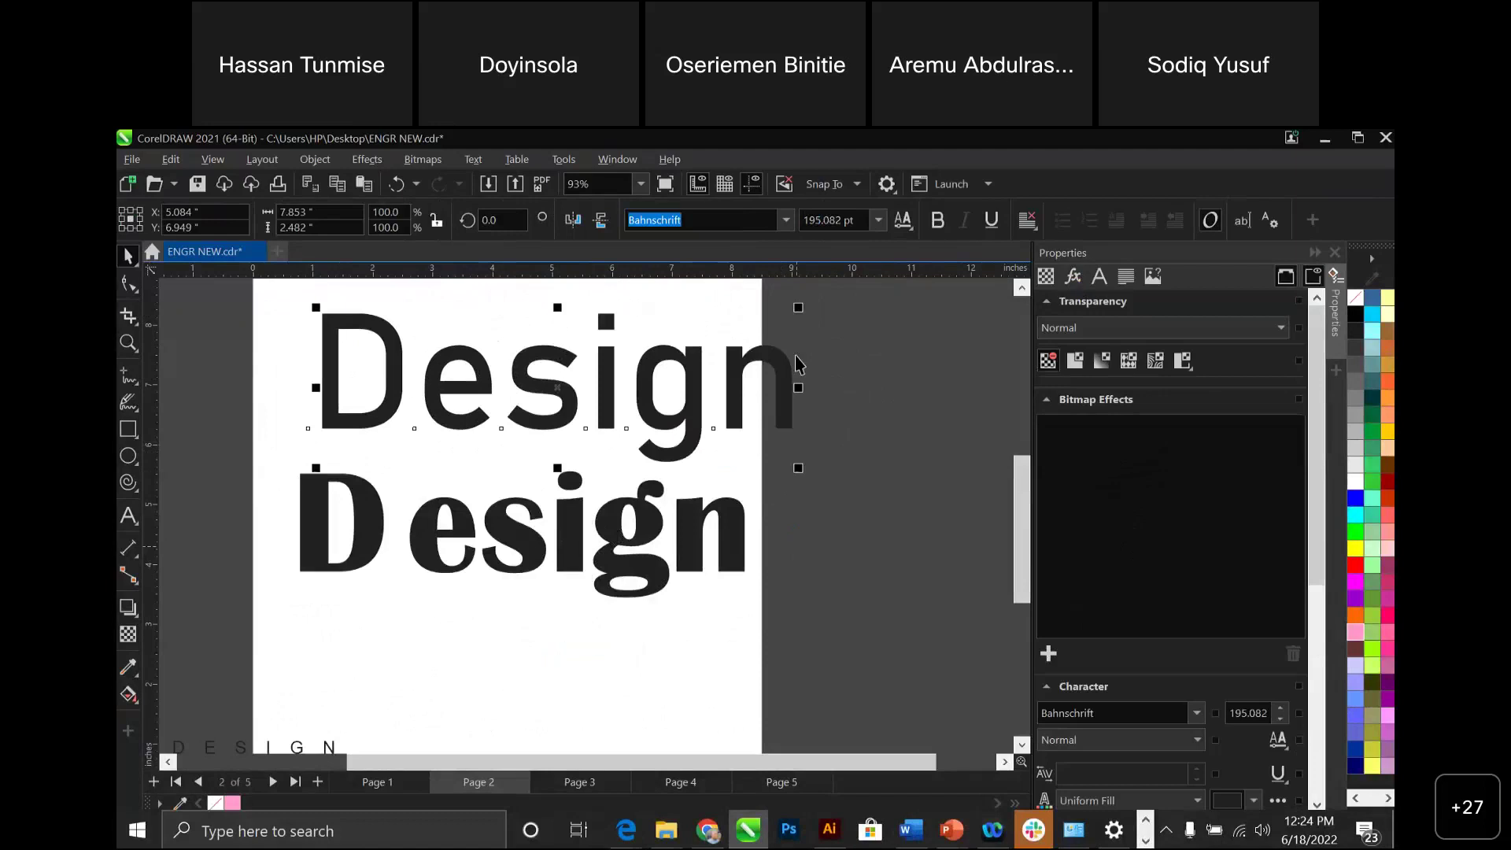
pyautogui.moveTo(798, 309); pyautogui.dragTo(748, 338)
pyautogui.moveTo(842, 658); pyautogui.dragTo(231, 436)
pyautogui.press('Delete')
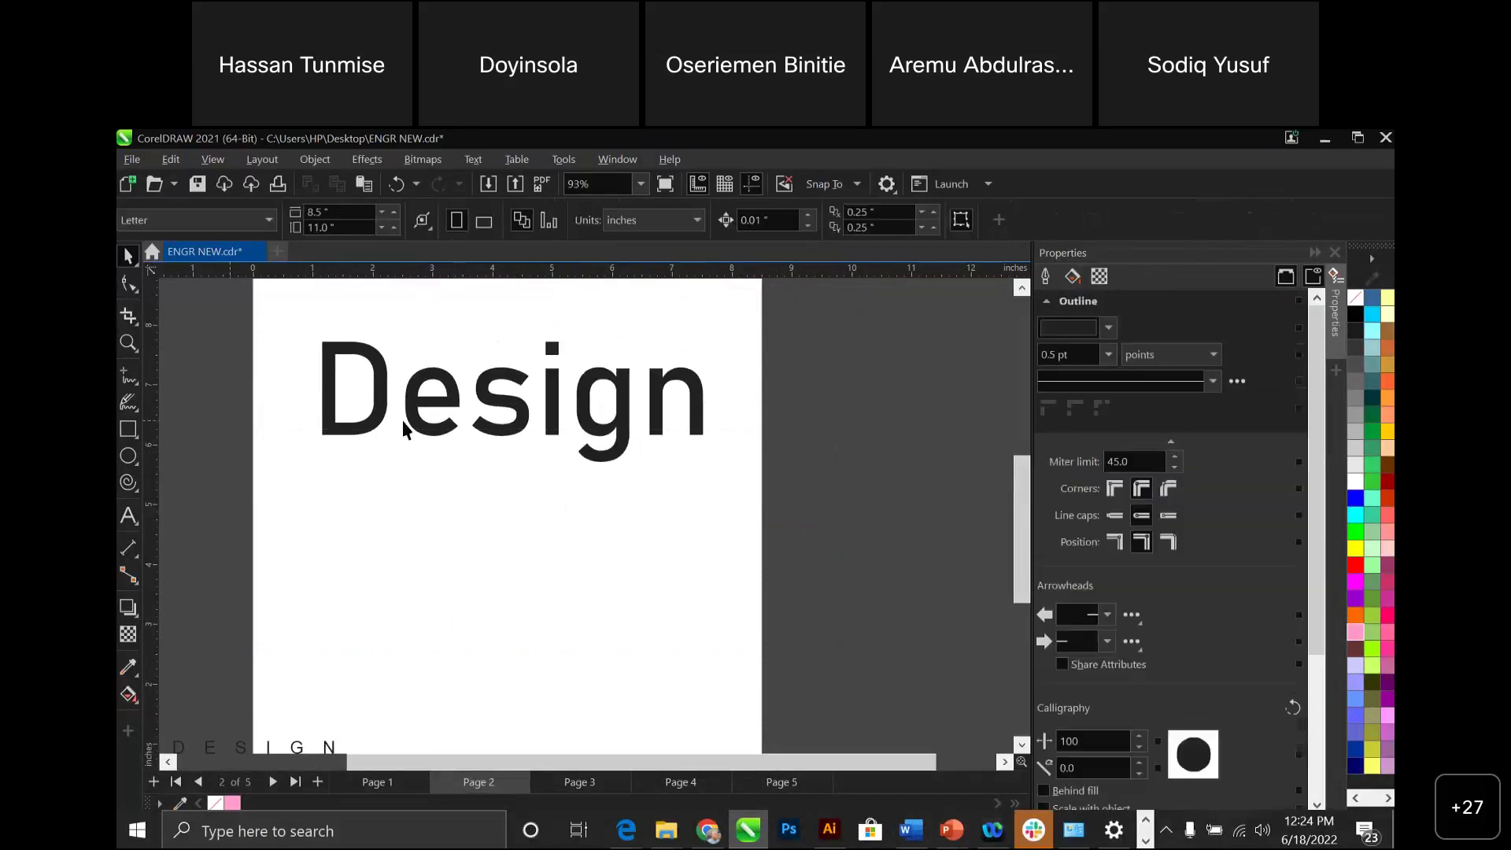
# Set the font of the remaining "Design" to Eastman Roman Trial Black in the ExtraBold-Italic style.
pyautogui.click(692, 383)
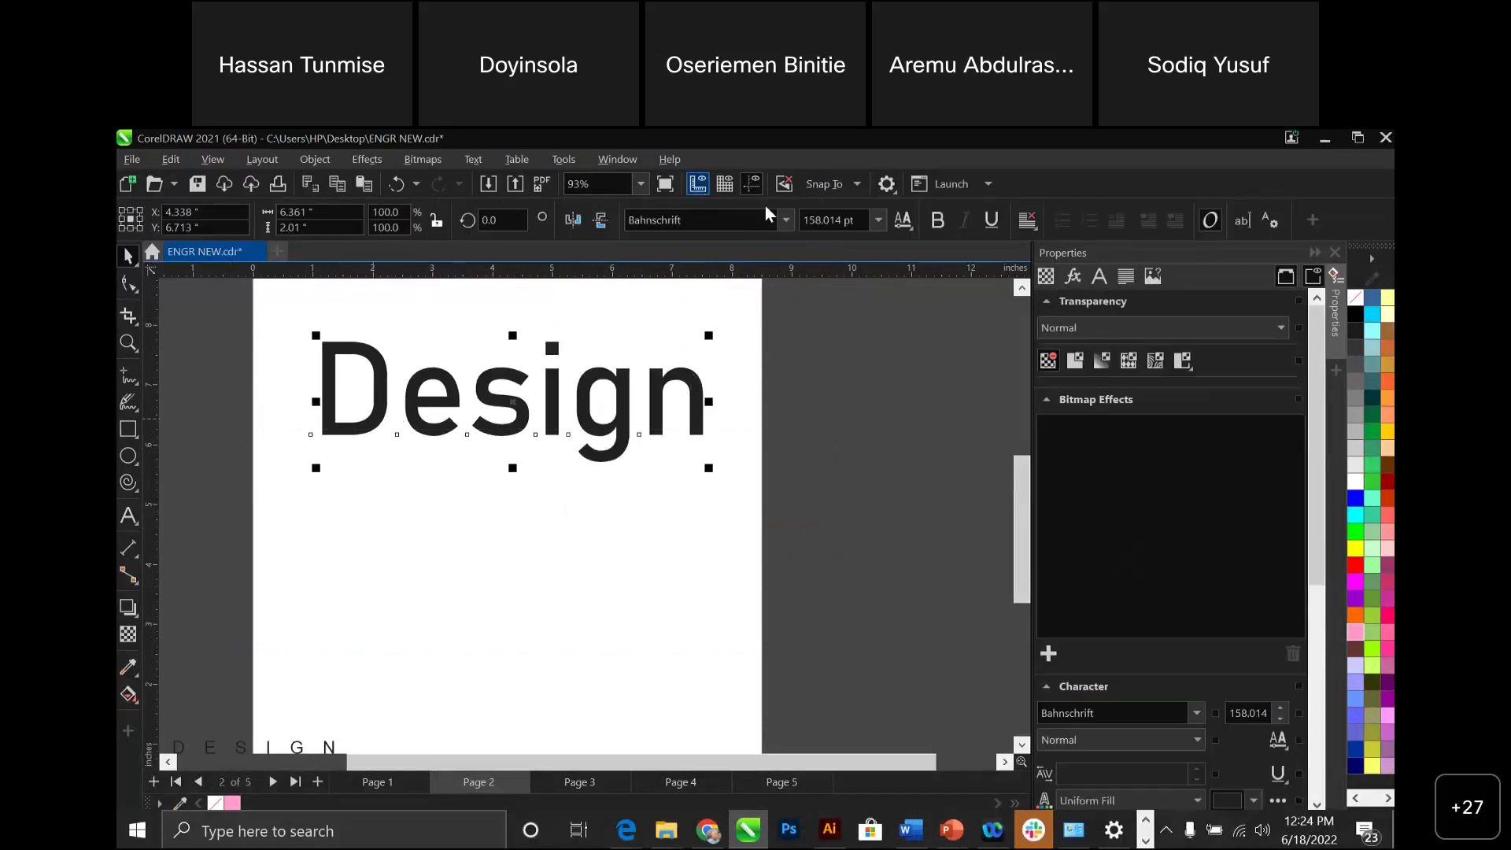
pyautogui.click(787, 221)
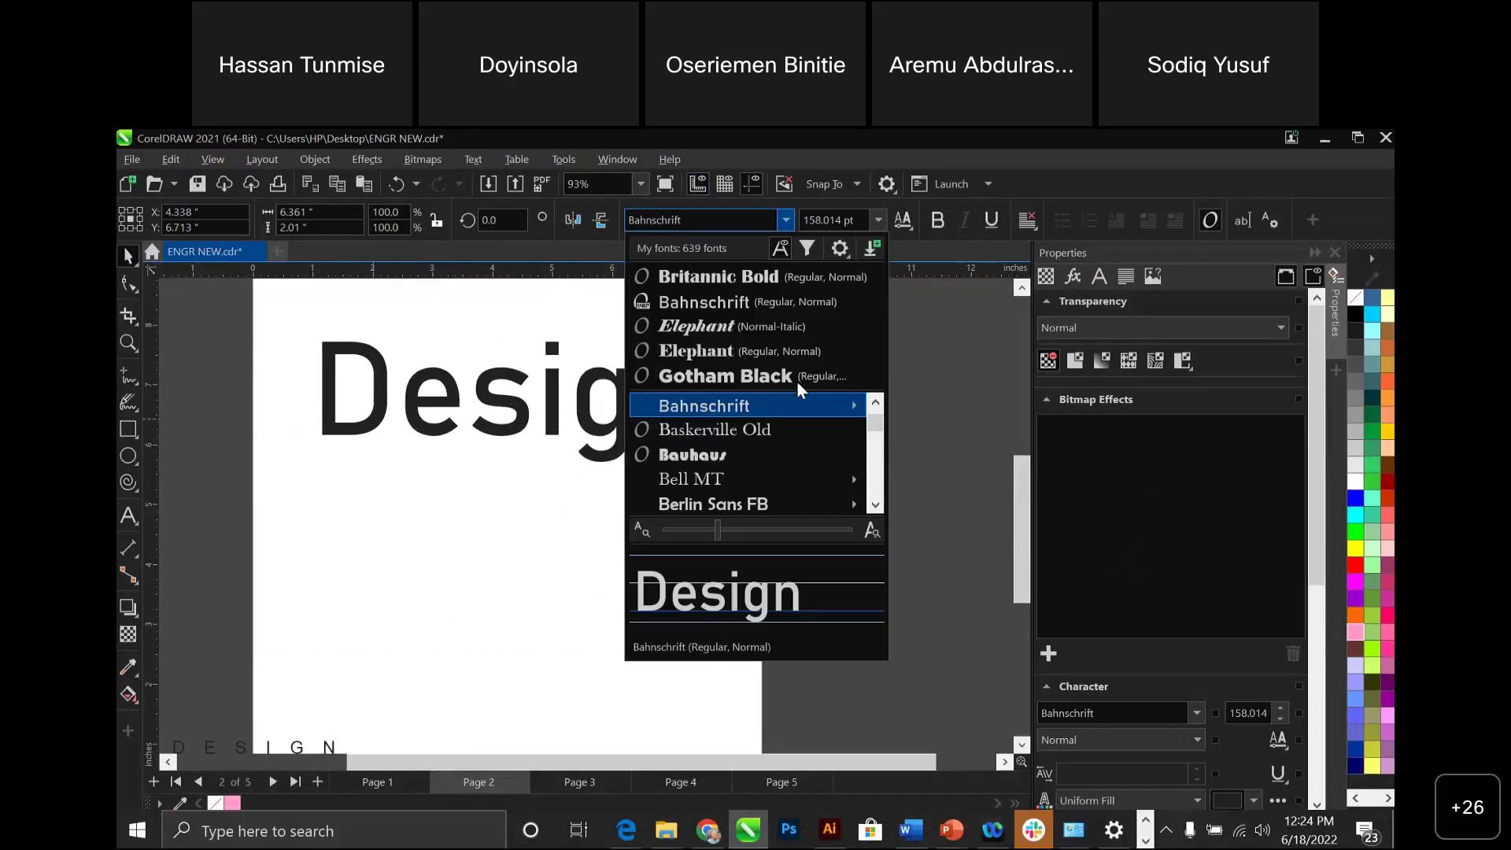
pyautogui.click(702, 224)
pyautogui.write('eas')
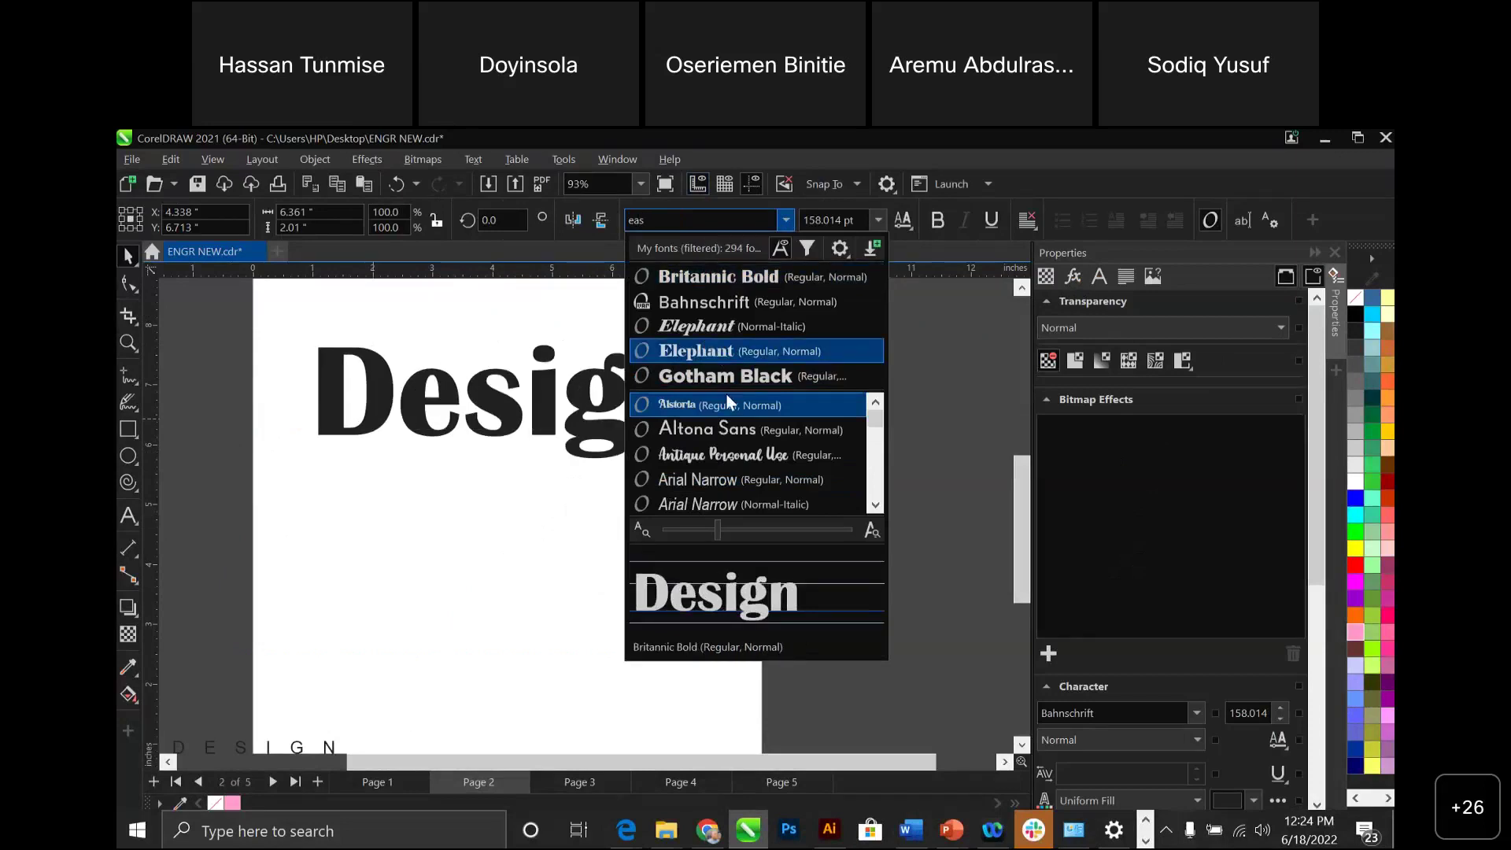
pyautogui.click(876, 506)
pyautogui.click(875, 505)
pyautogui.click(875, 505)
pyautogui.click(876, 505)
pyautogui.click(876, 505)
pyautogui.click(876, 505)
pyautogui.click(876, 505)
pyautogui.click(875, 505)
pyautogui.click(876, 506)
pyautogui.click(876, 505)
pyautogui.click(876, 505)
pyautogui.moveTo(874, 433); pyautogui.dragTo(875, 463)
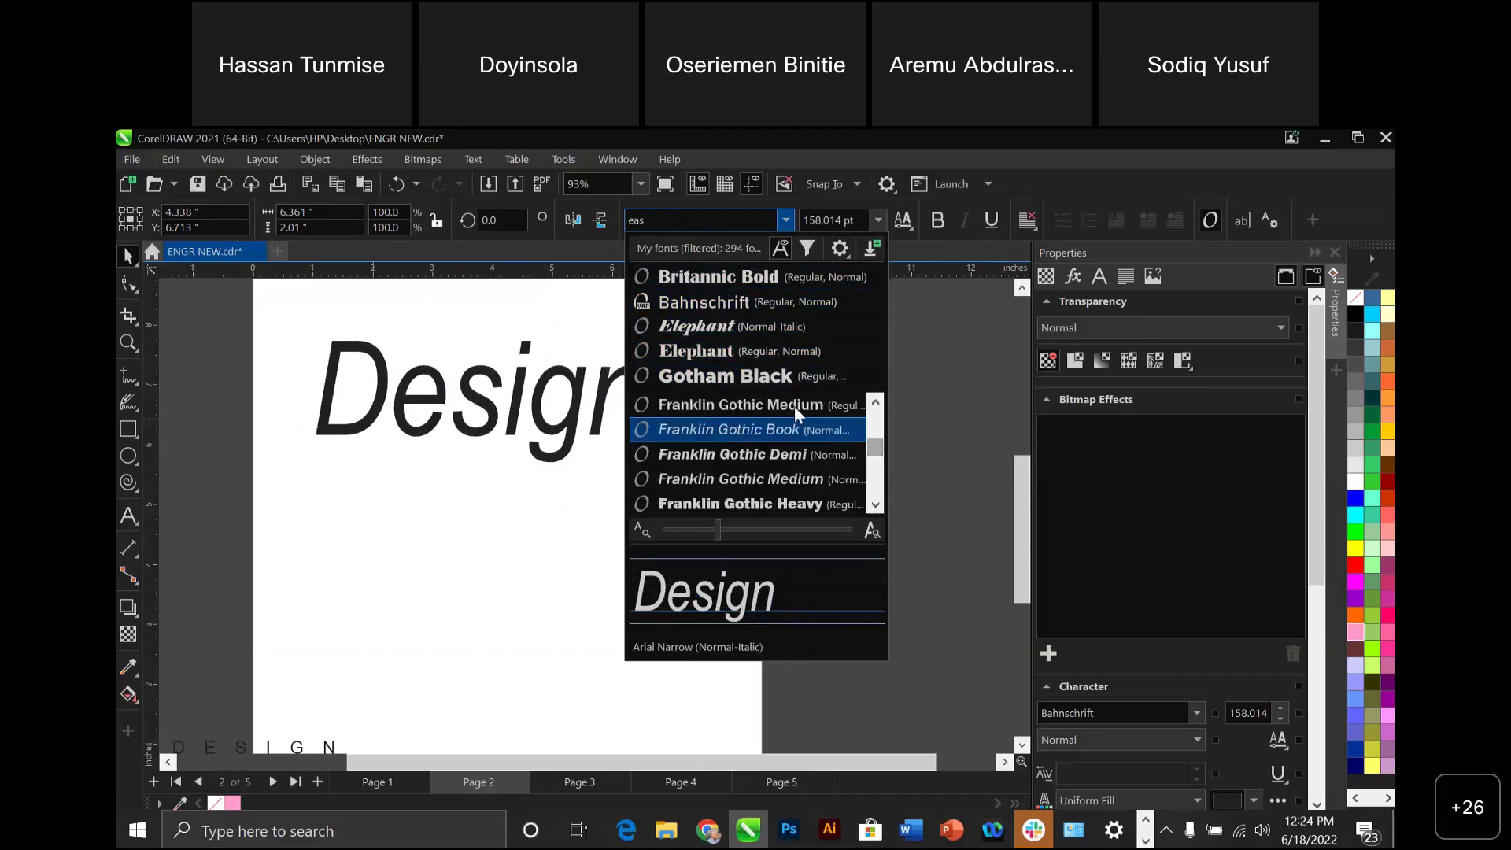
pyautogui.click(876, 403)
pyautogui.click(876, 403)
pyautogui.click(877, 403)
pyautogui.click(738, 427)
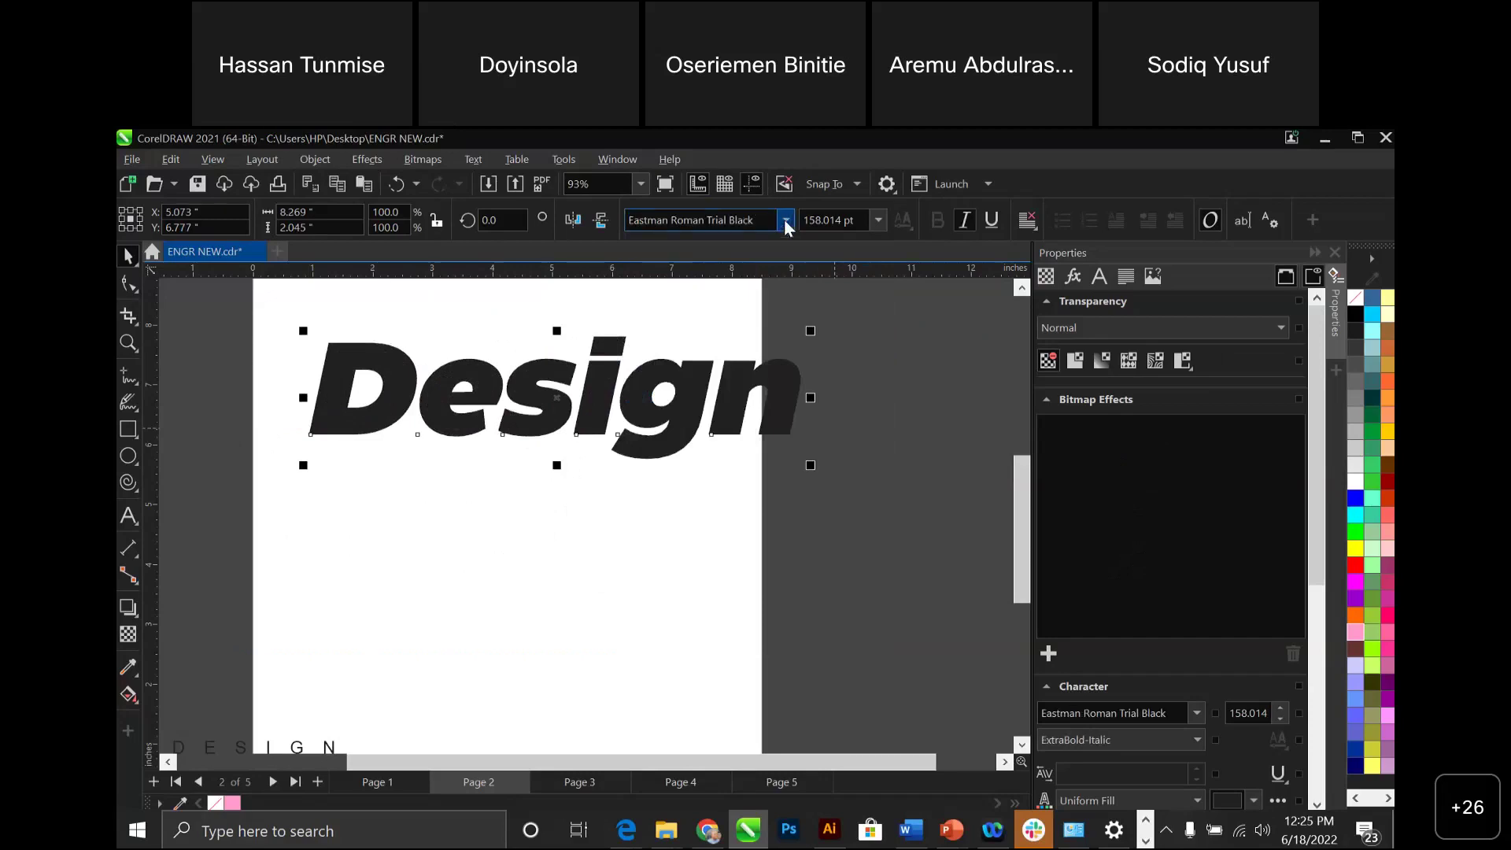
# Duplicate the ExtraBold-Italic "Design" below the original and set the copy's font to Eastman Roman Trial Medium in the Italic style.
pyautogui.moveTo(810, 331); pyautogui.dragTo(822, 315)
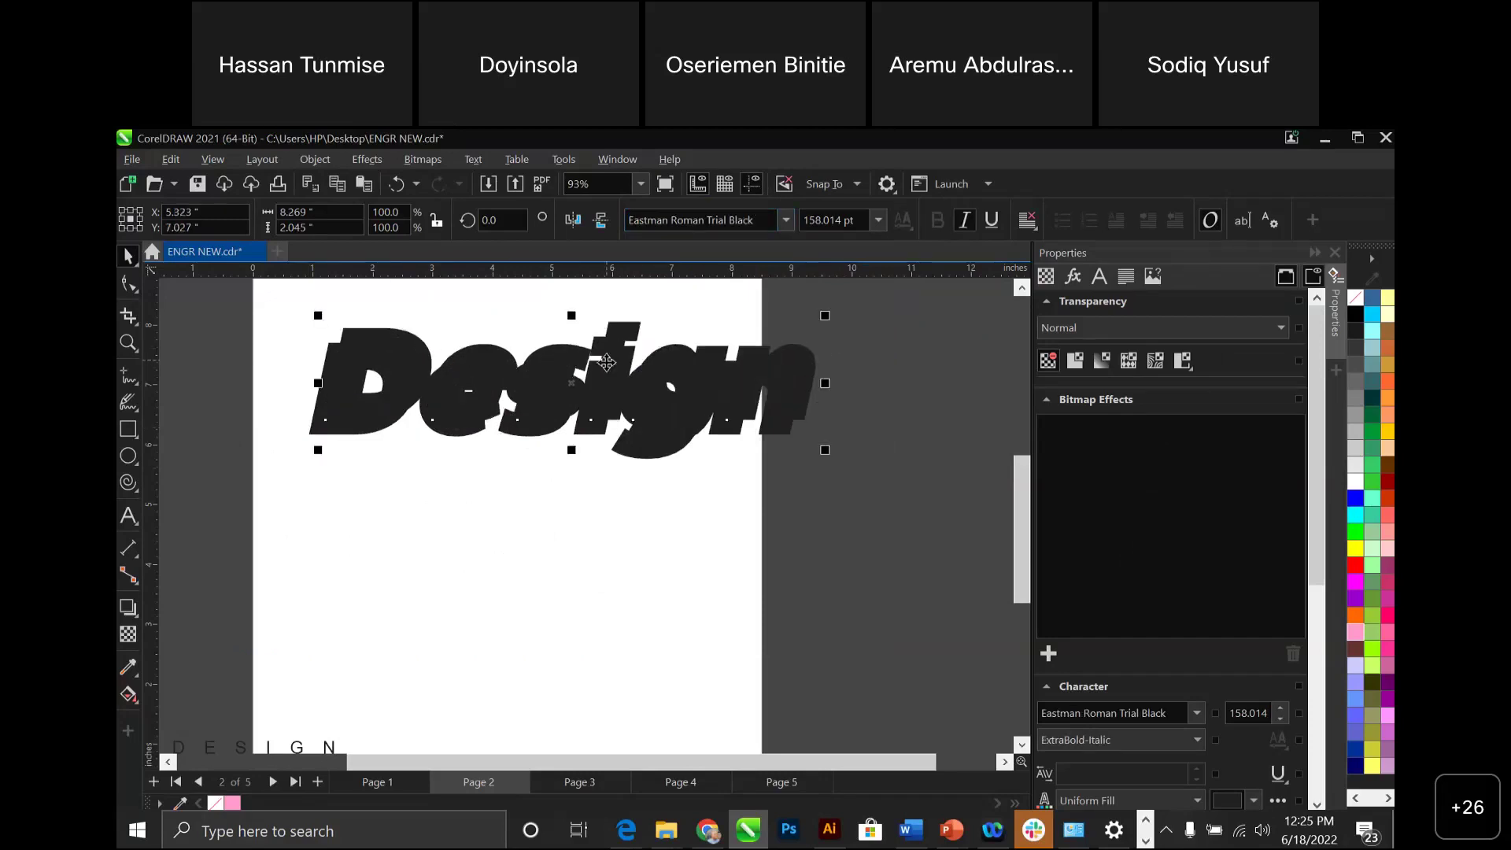
pyautogui.moveTo(606, 362); pyautogui.dragTo(598, 478)
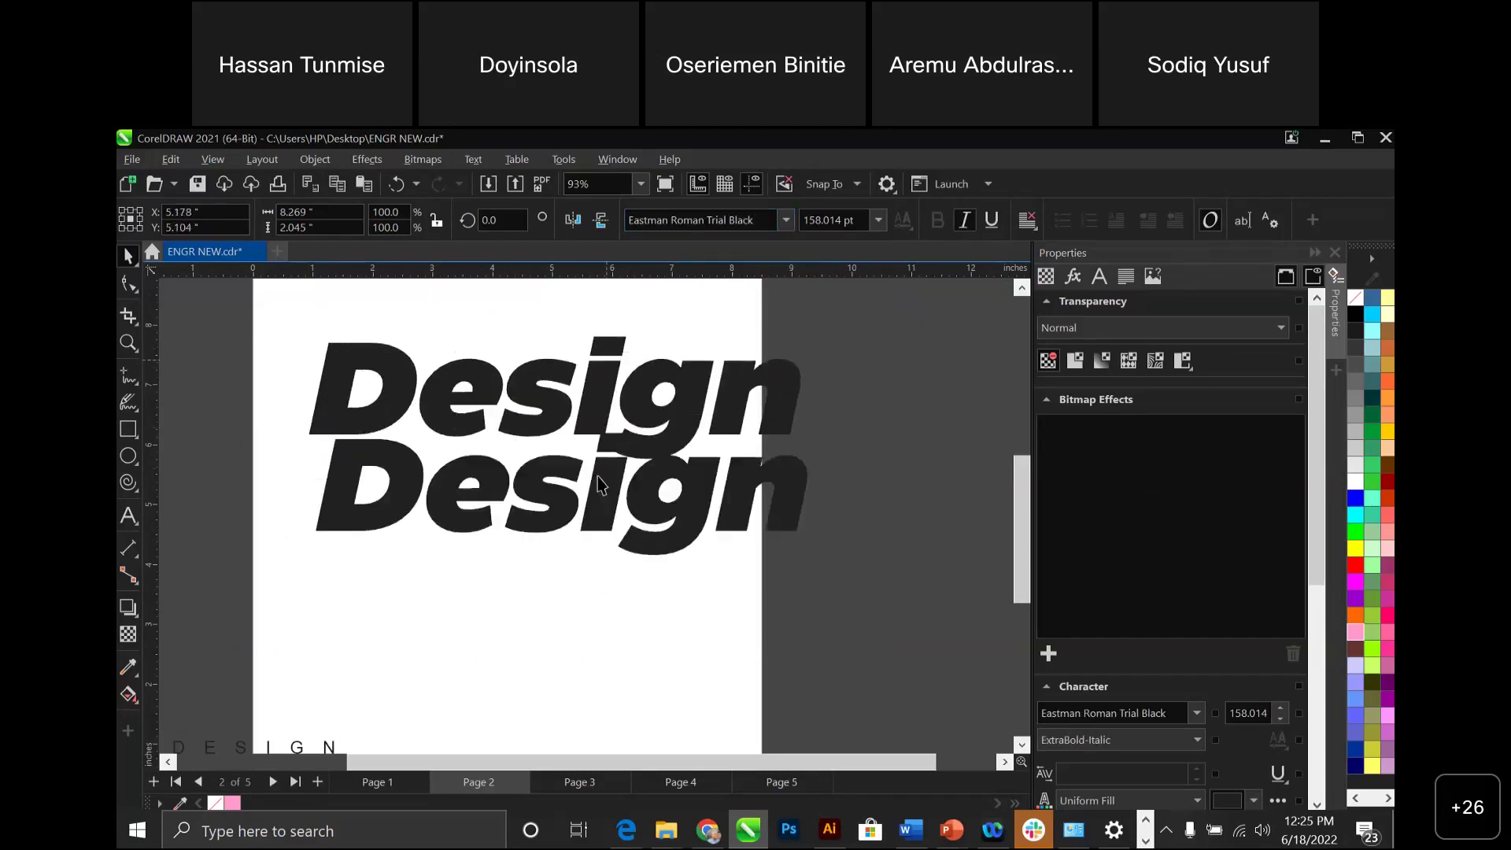
pyautogui.click(787, 221)
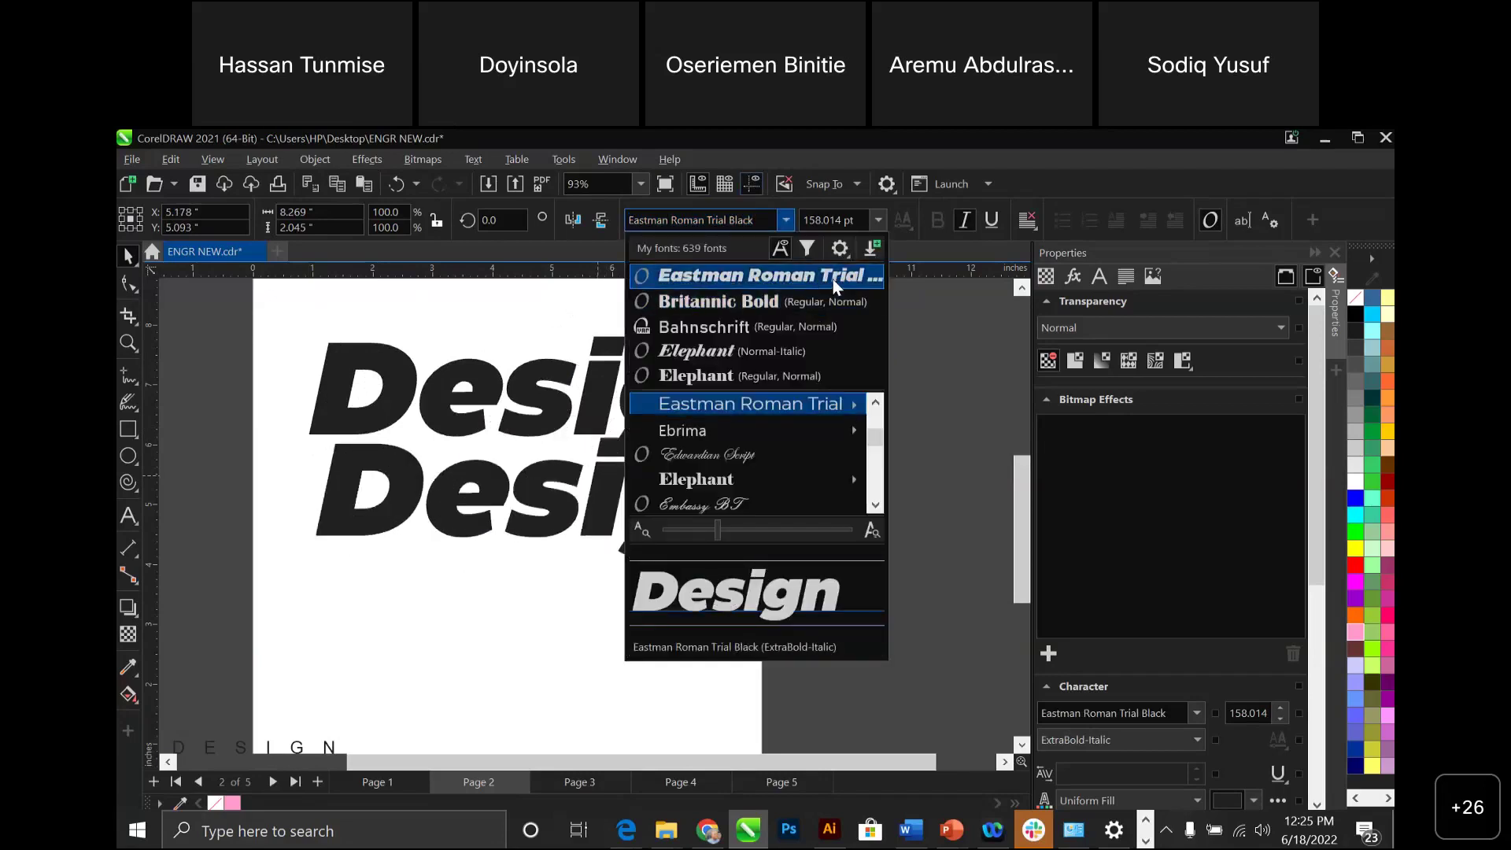
pyautogui.moveTo(787, 404)
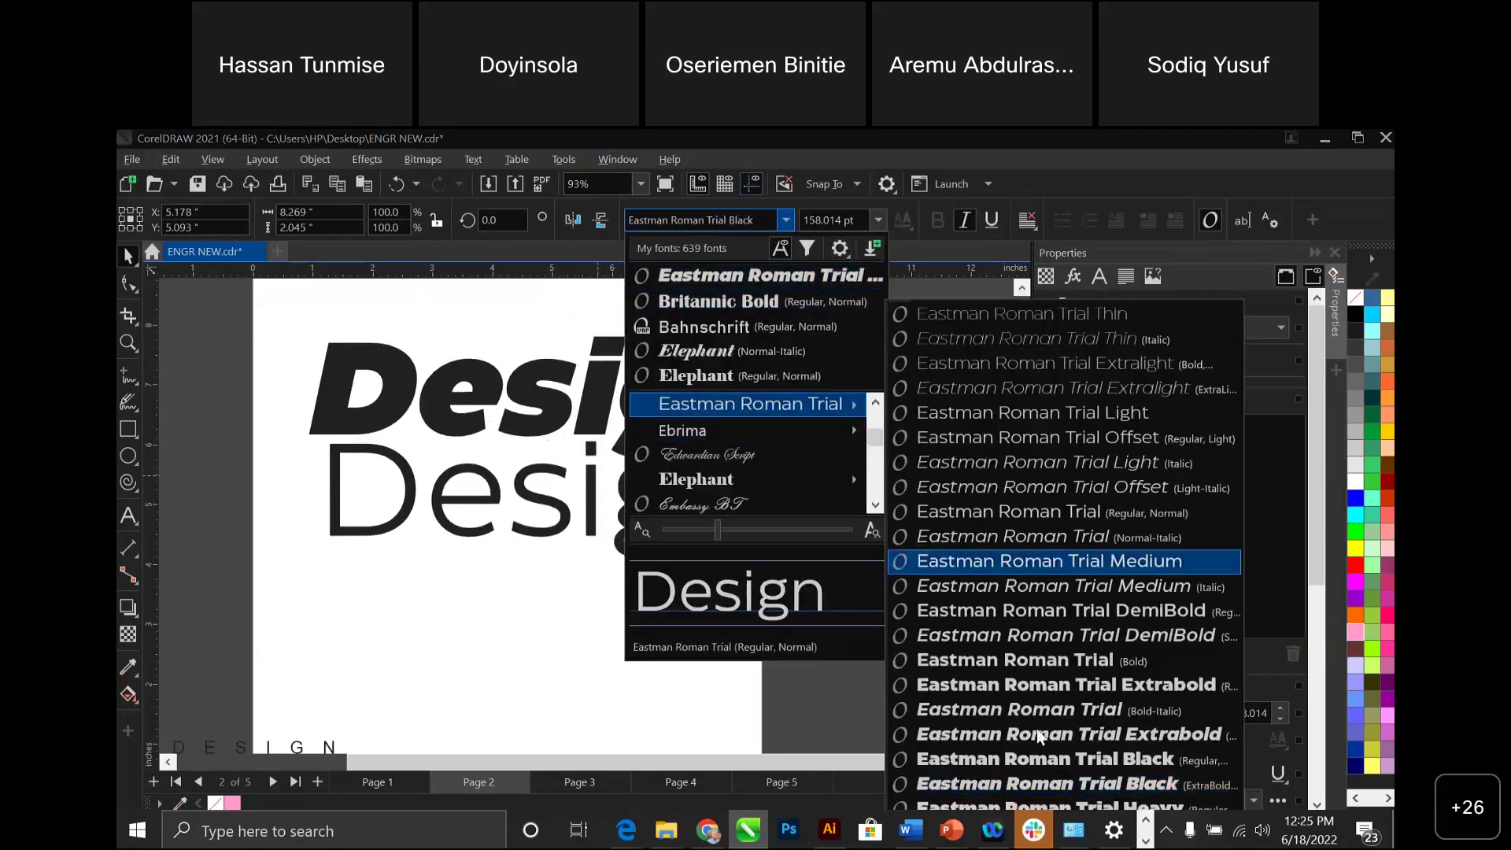
pyautogui.click(1020, 599)
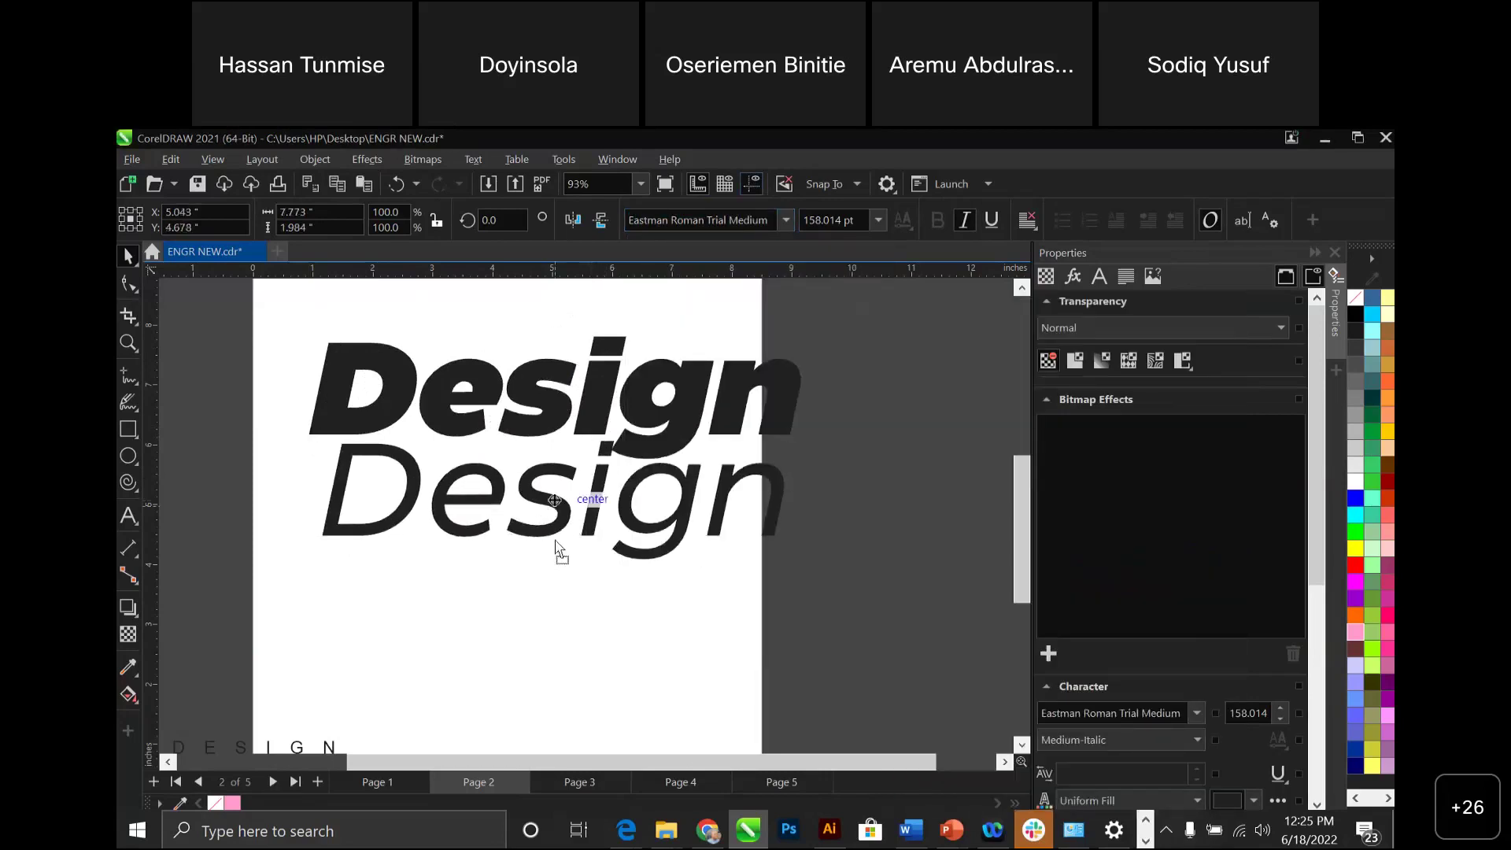
pyautogui.moveTo(555, 540); pyautogui.dragTo(555, 581)
# Place a vertical guideline outside the page's left edge at about -0.95 inches.
pyautogui.moveTo(155, 324); pyautogui.dragTo(197, 364)
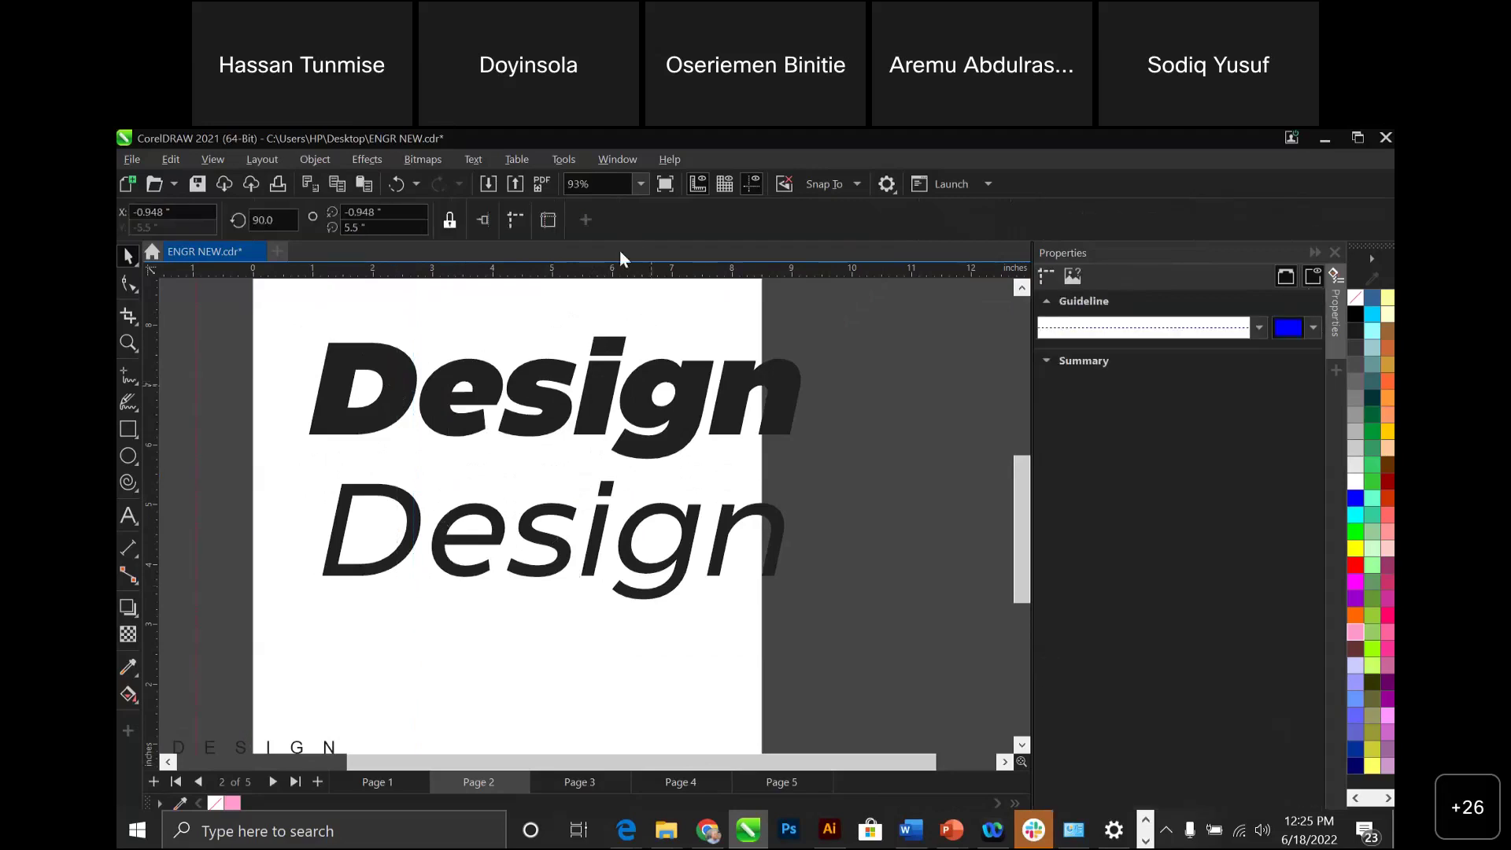
pyautogui.click(641, 186)
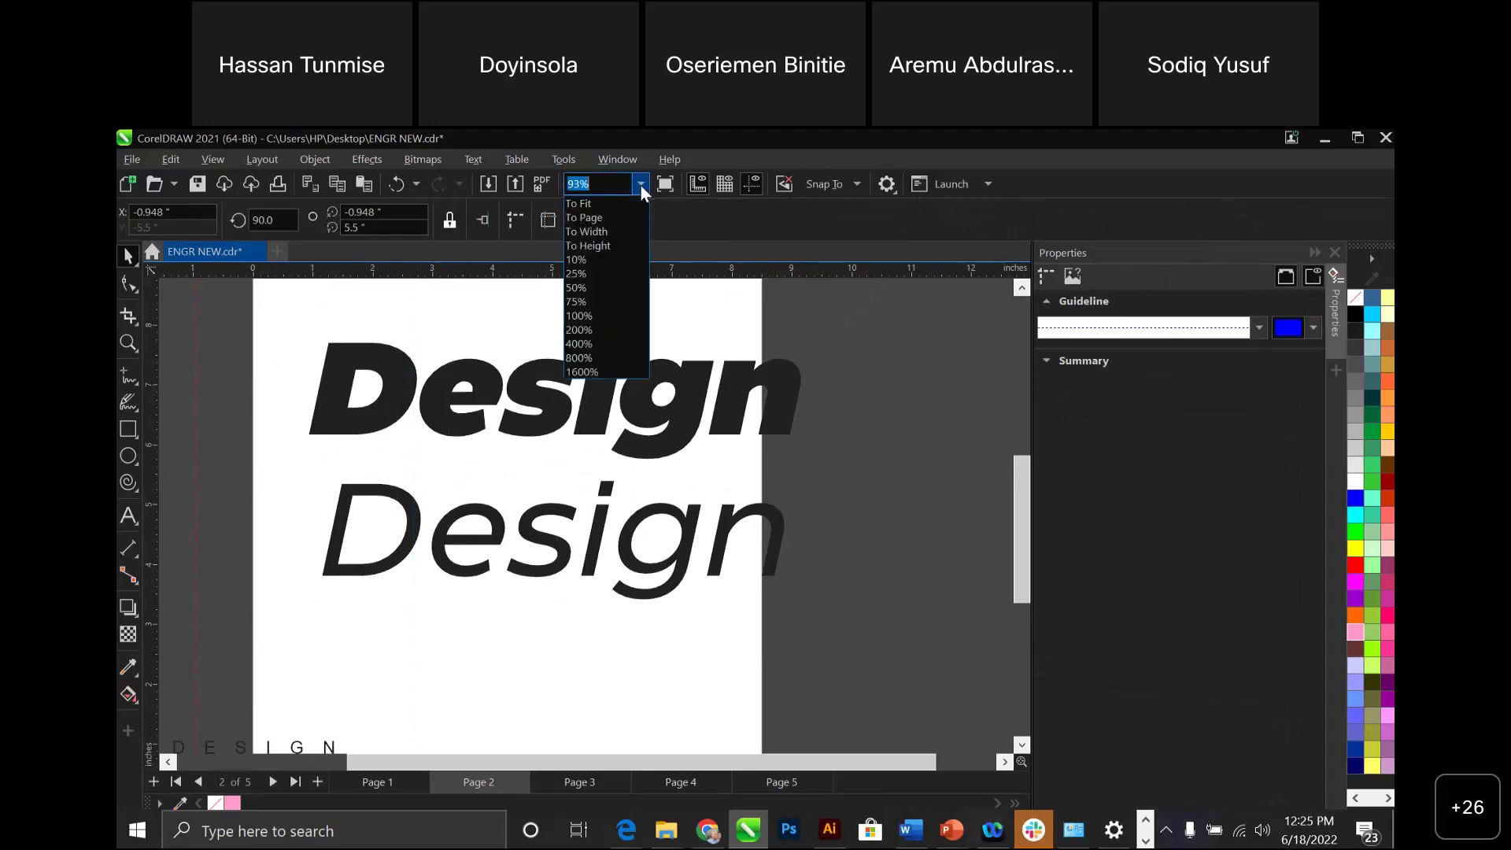
pyautogui.click(902, 419)
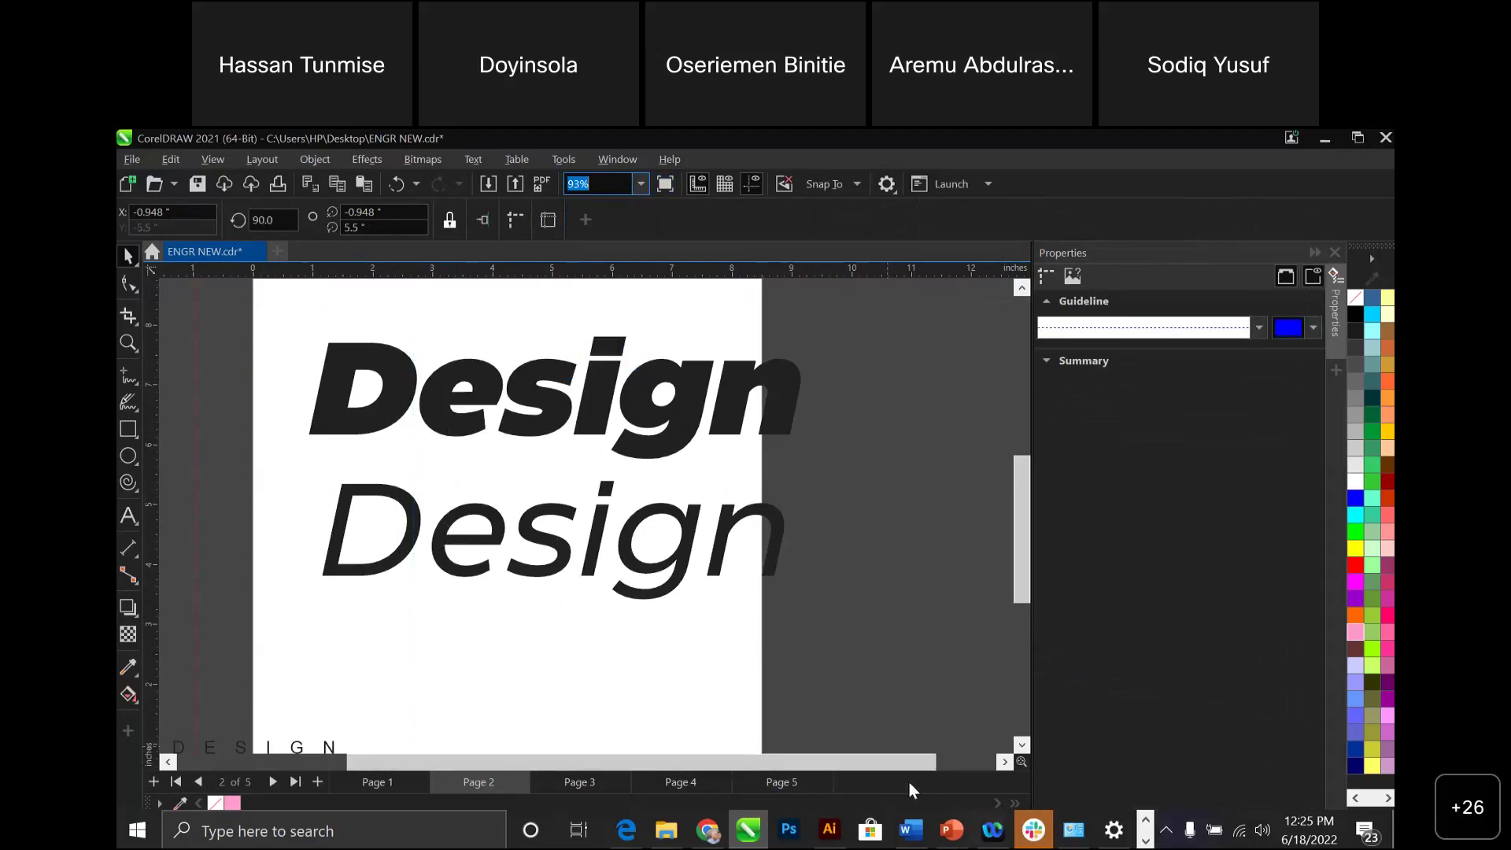
# Review the lowercase, uppercase, italics and stroke point on the Anatomy of Typeface slide and return to the CorelDRAW page.
pyautogui.hotkey('alt', 'Tab')
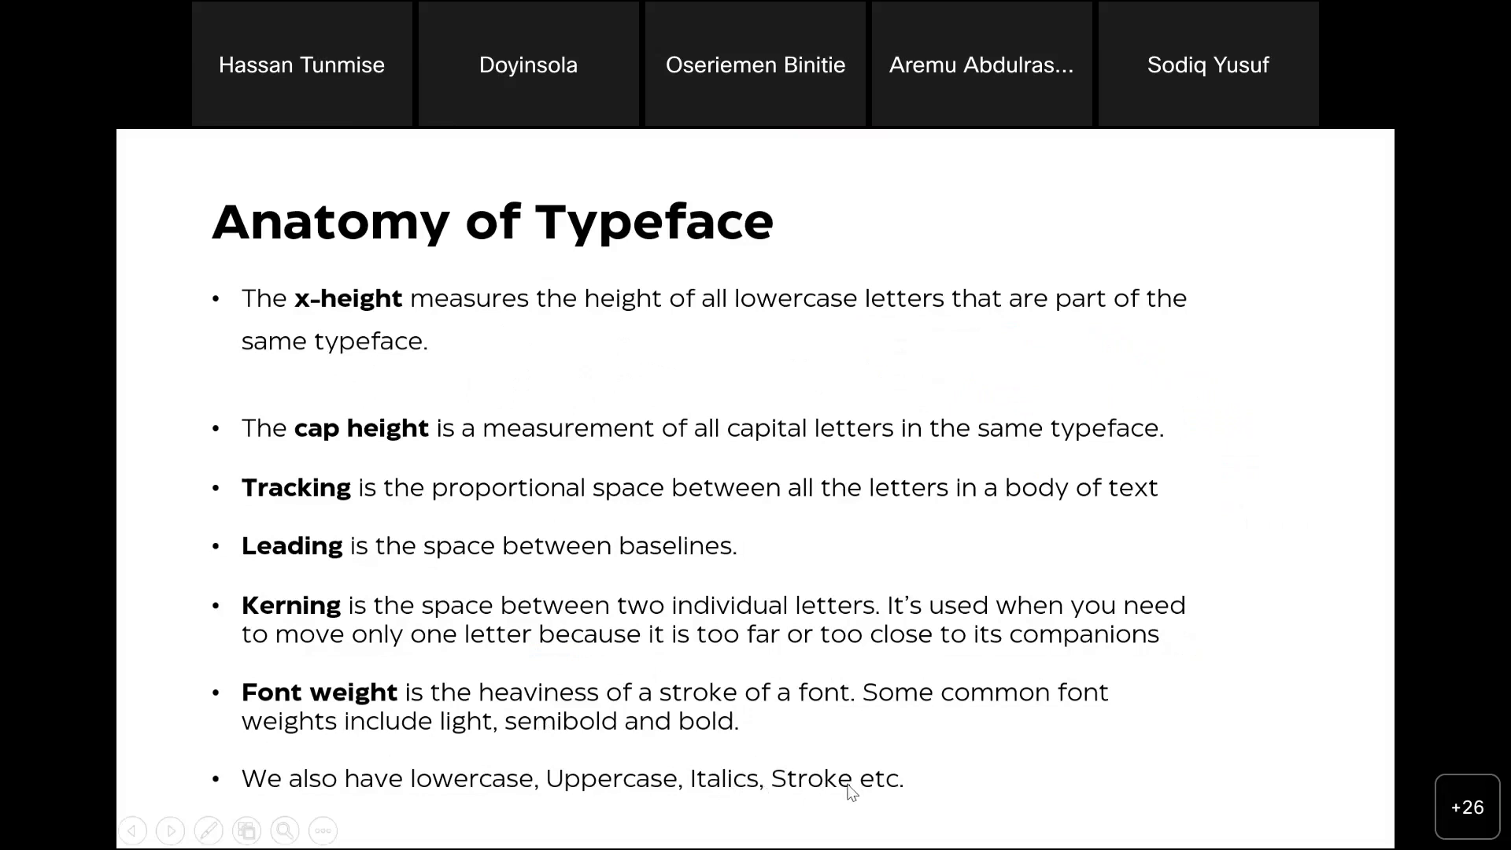
pyautogui.hotkey('alt', 'Tab')
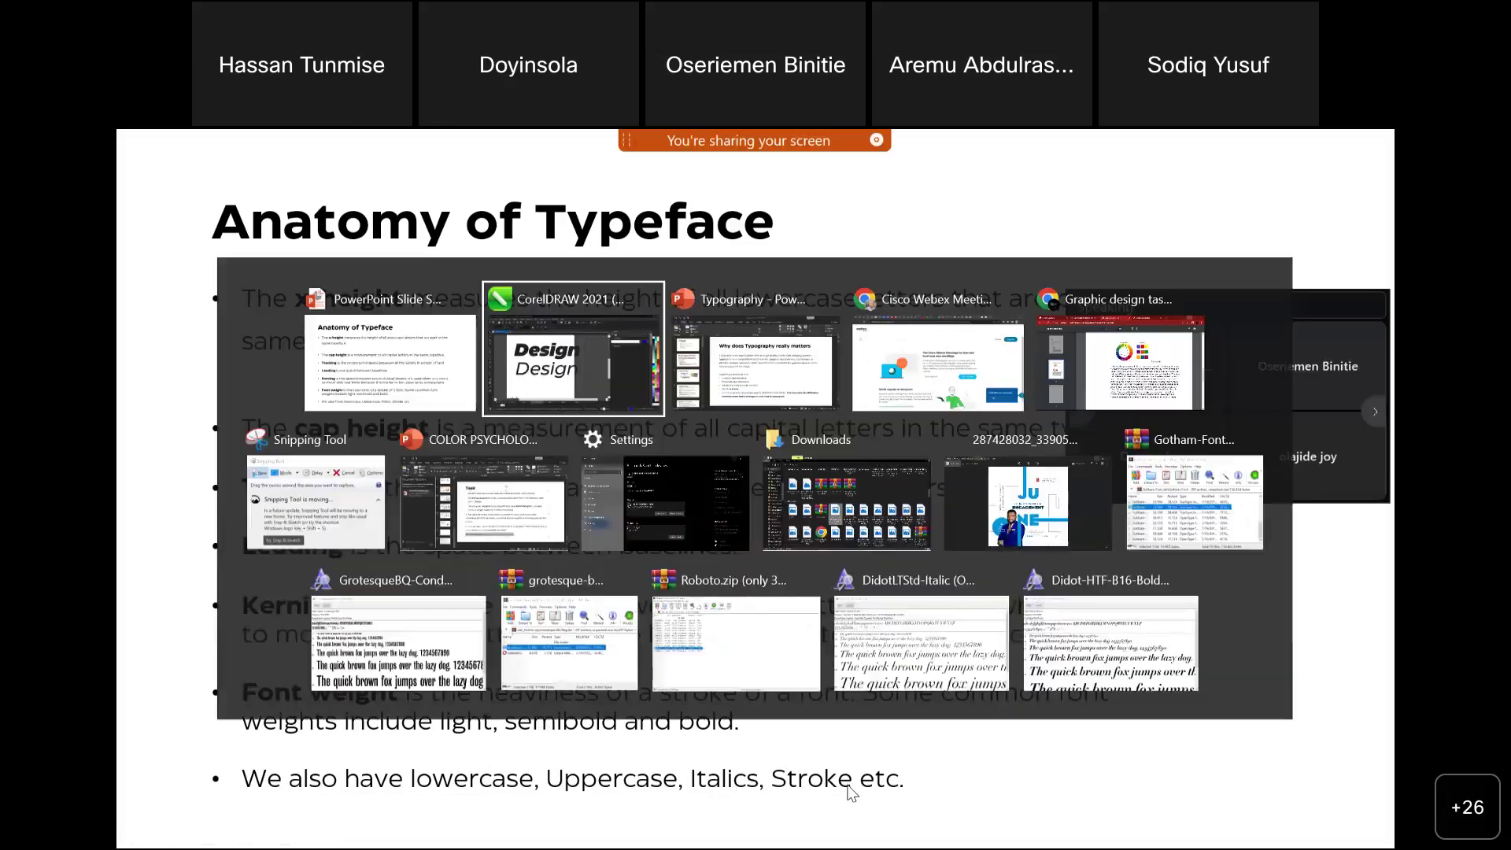
# Enlarge the Medium-Italic "Design" to about 195 pt and place a duplicate of it directly below.
pyautogui.moveTo(793, 605); pyautogui.dragTo(905, 661)
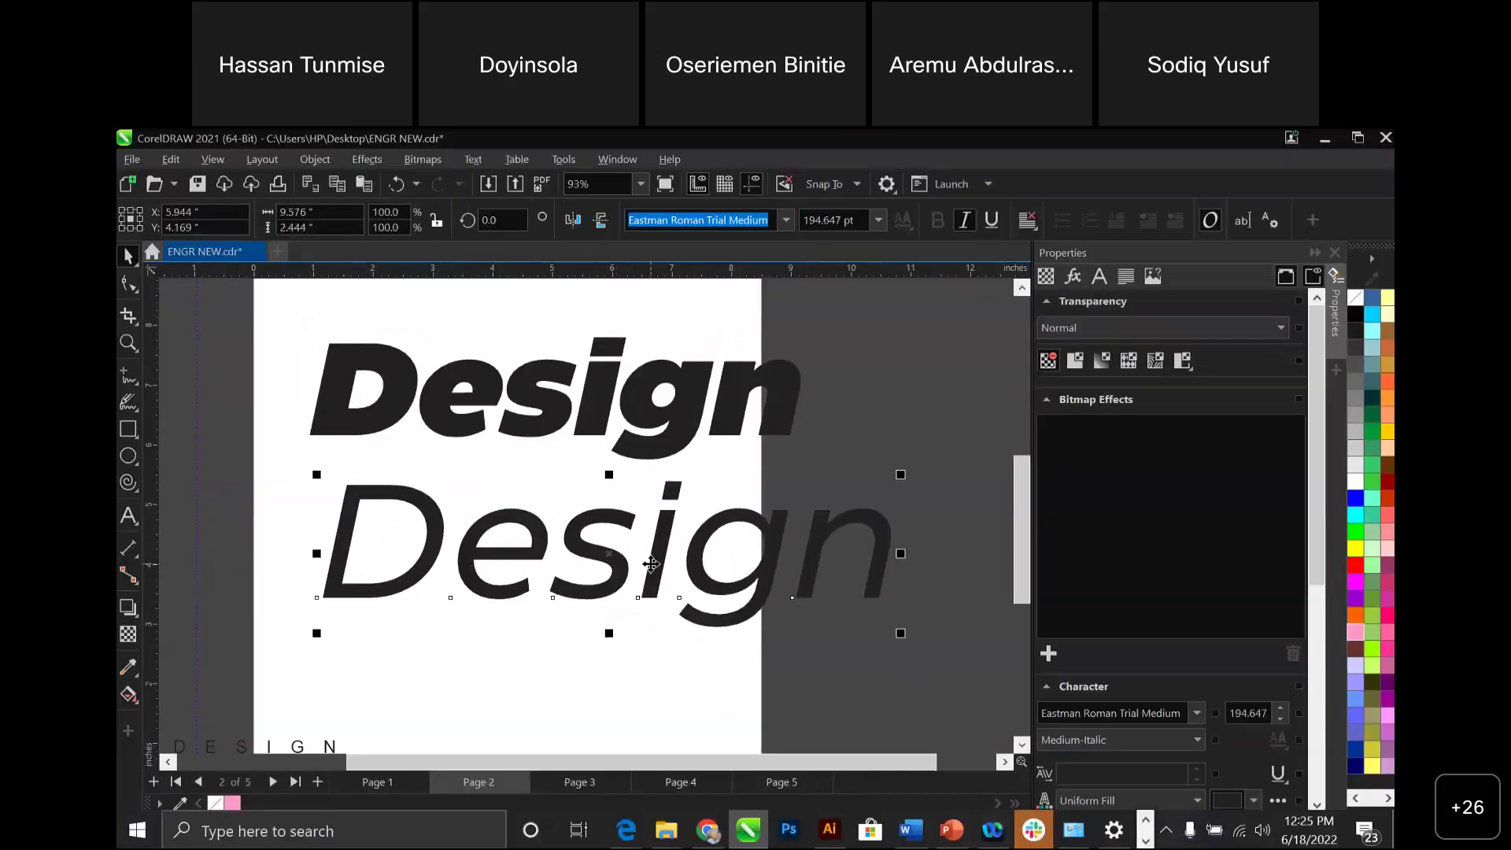
pyautogui.moveTo(650, 563); pyautogui.dragTo(555, 671)
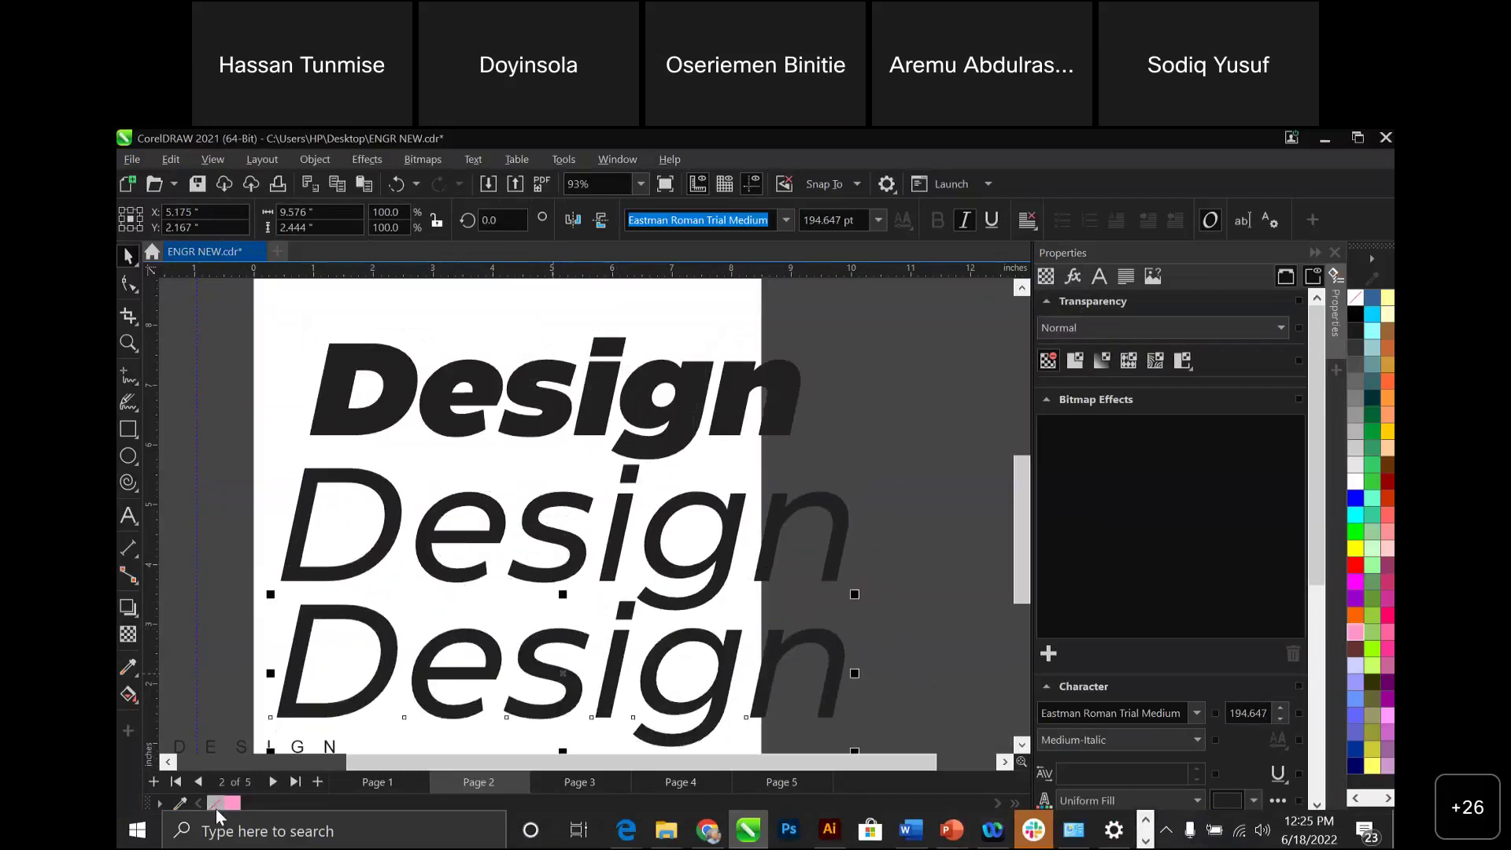
# Remove the fill of the lowest "Design", give it a red outline and shift it slightly under the filled version.
pyautogui.click(215, 809)
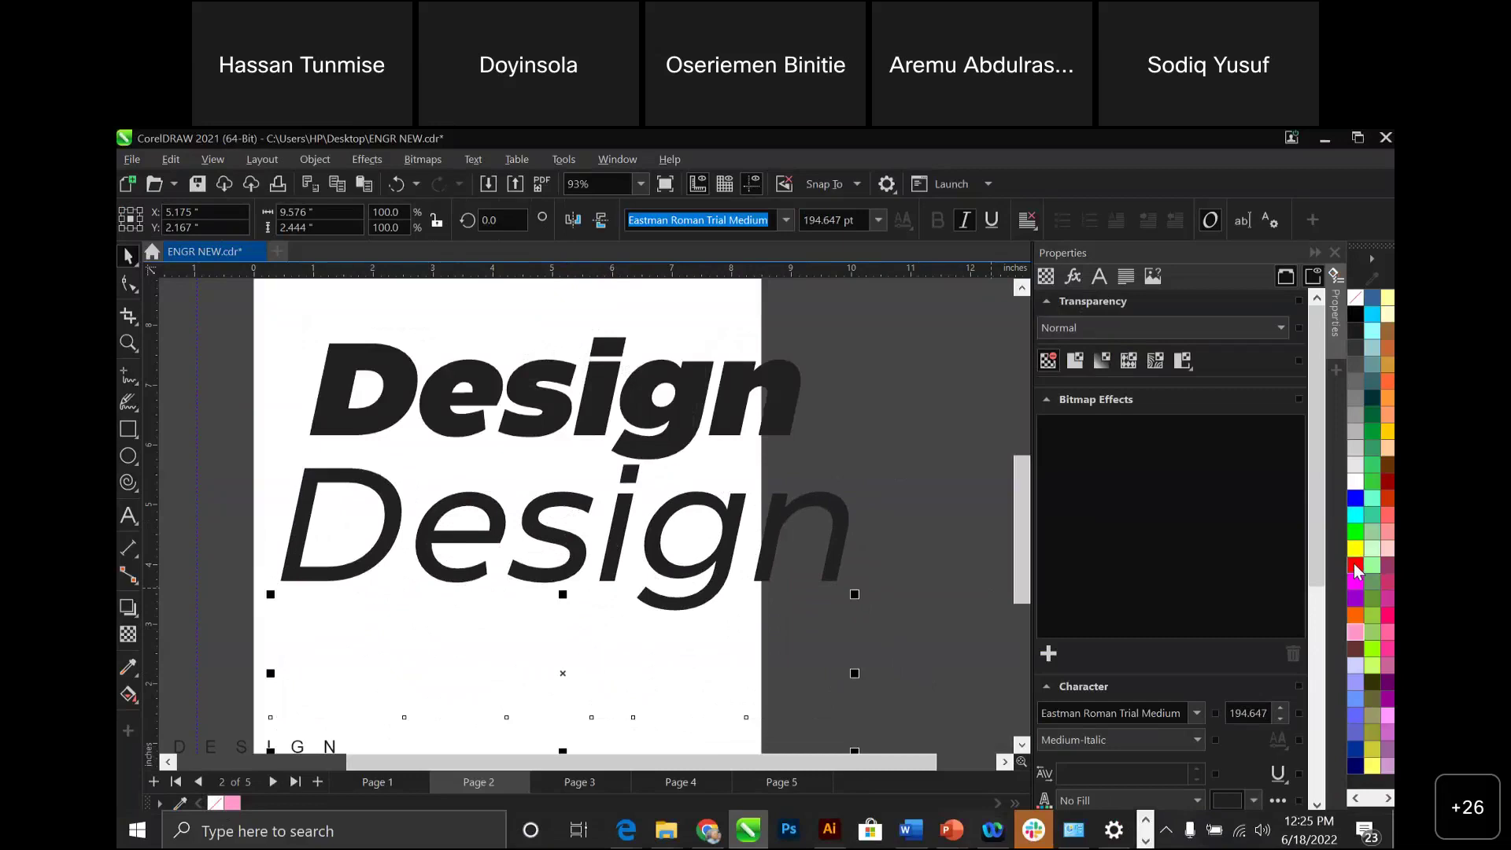
pyautogui.rightClick(1355, 569)
pyautogui.click(1276, 577)
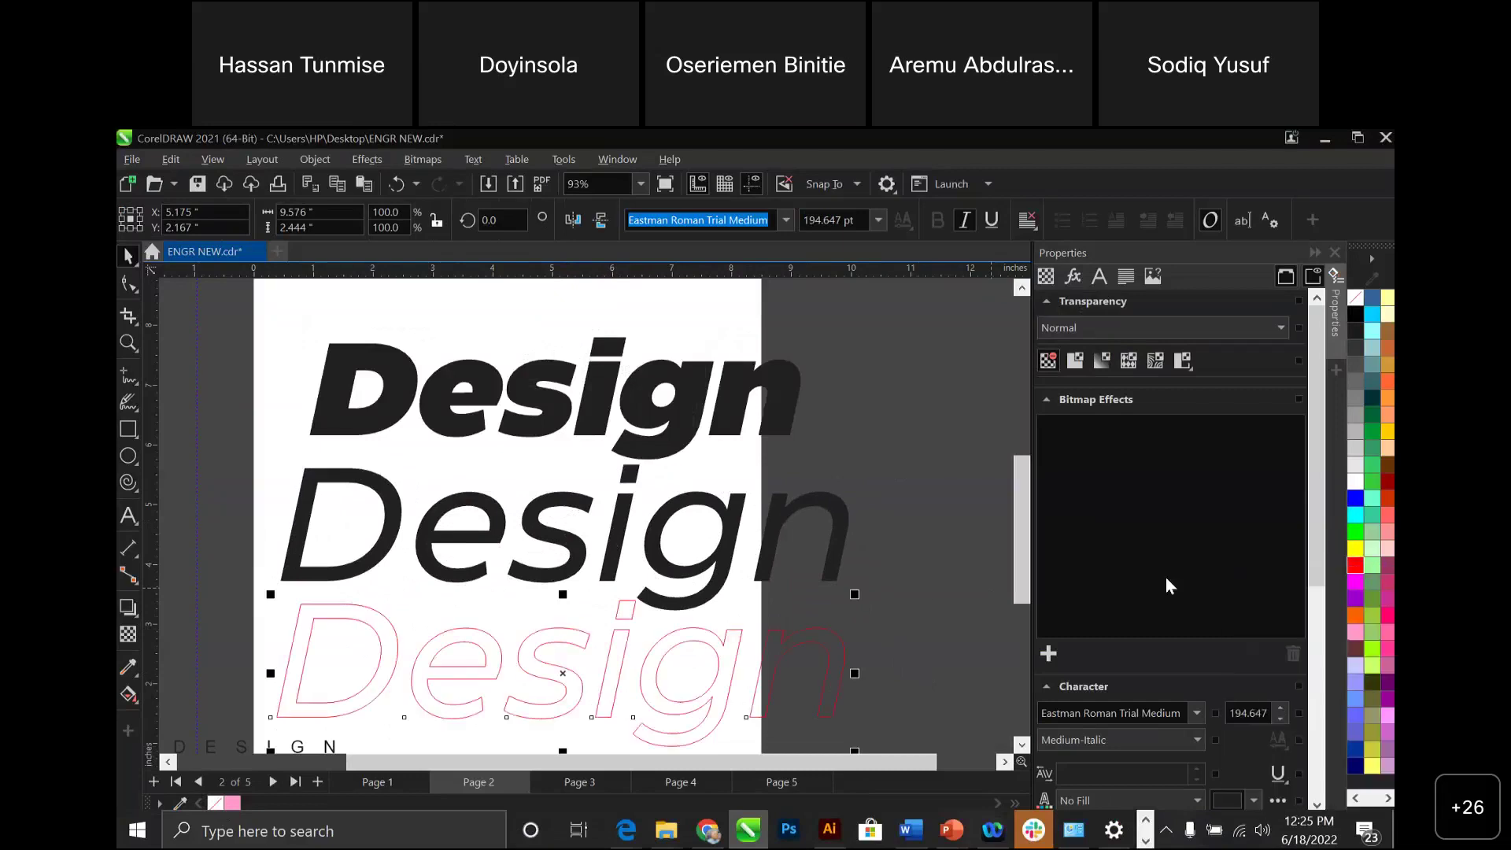
pyautogui.moveTo(563, 678)
pyautogui.mouseDown()
pyautogui.moveTo(551, 665)
pyautogui.moveTo(580, 682)
pyautogui.moveTo(571, 669)
pyautogui.mouseUp()
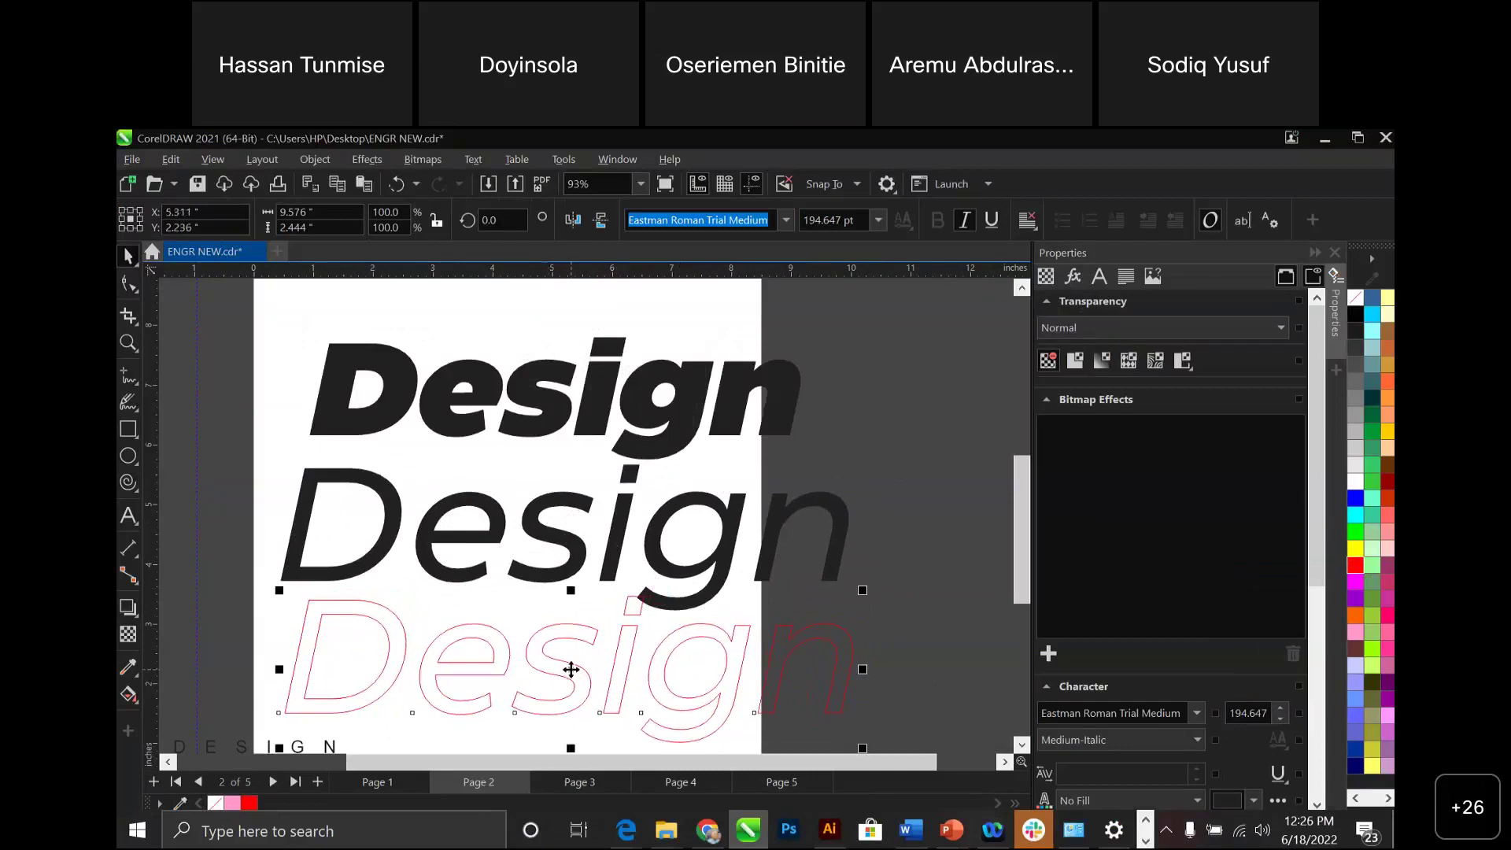
pyautogui.click(942, 621)
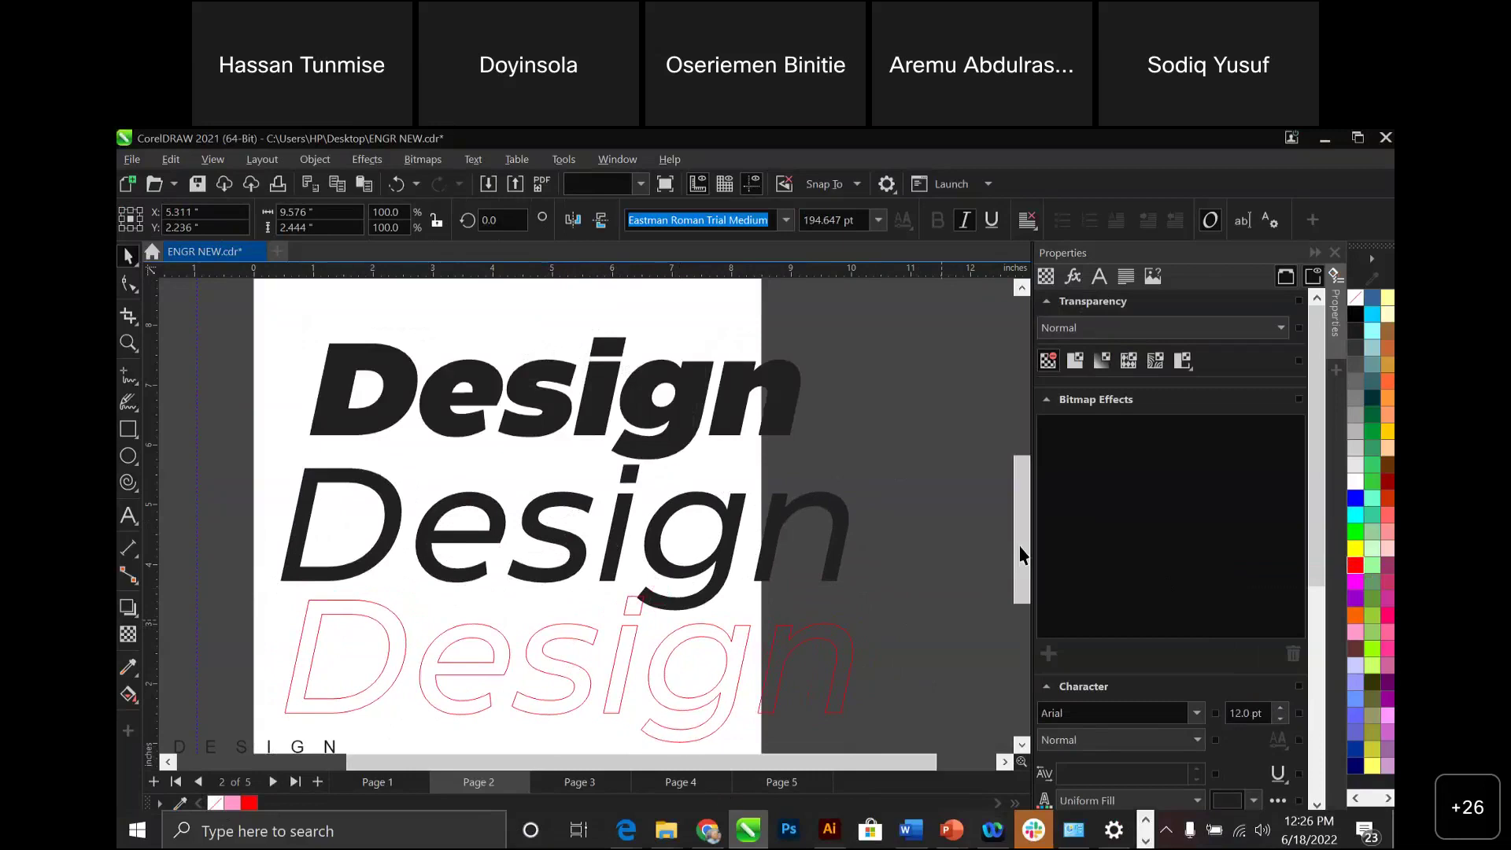
pyautogui.moveTo(1021, 546); pyautogui.dragTo(1022, 572)
pyautogui.moveTo(617, 585); pyautogui.dragTo(604, 583)
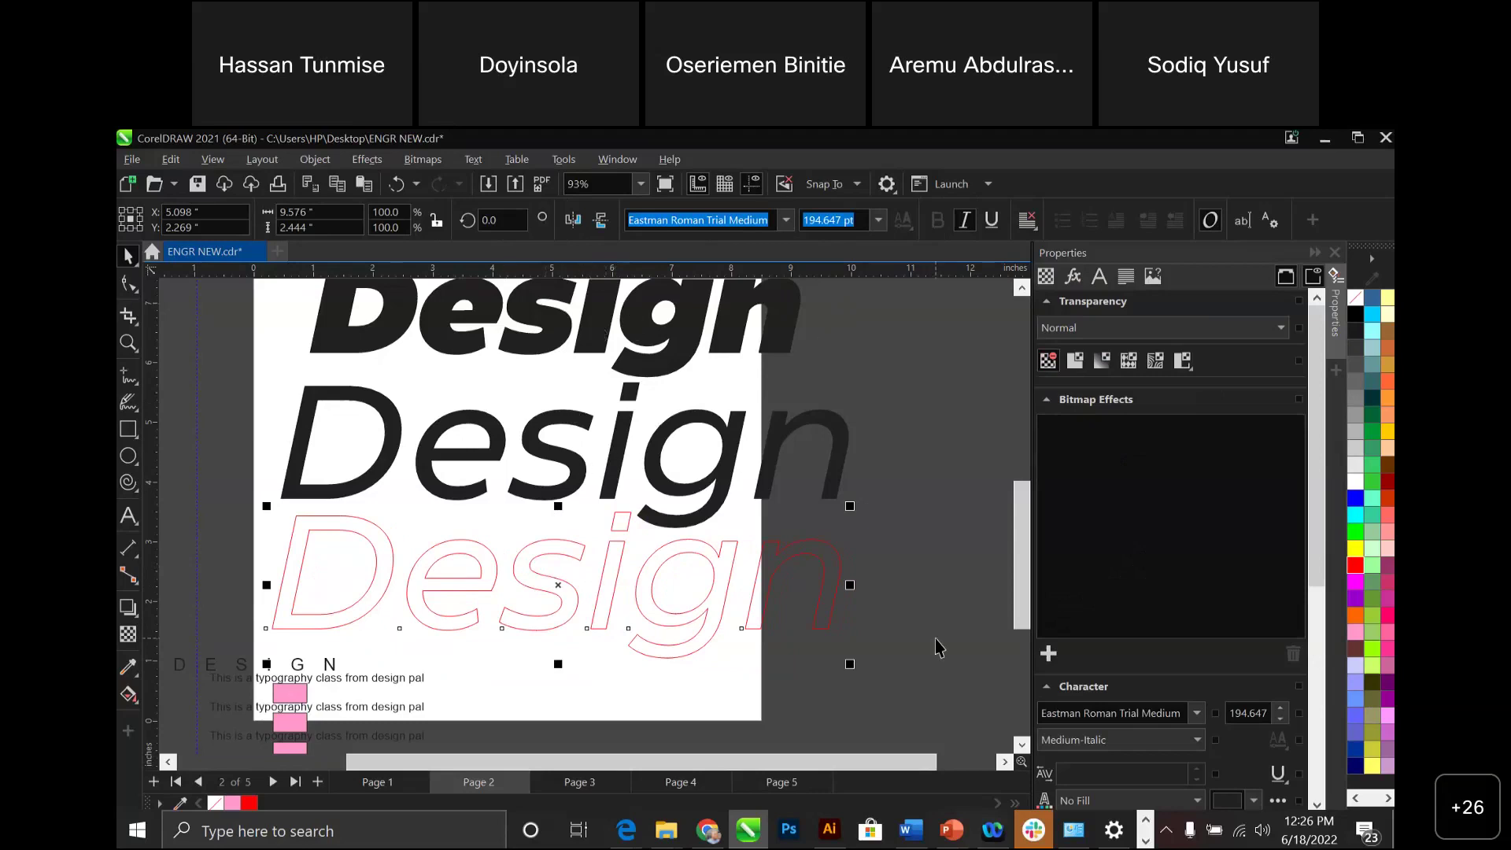
pyautogui.scroll(-1, 937, 646)
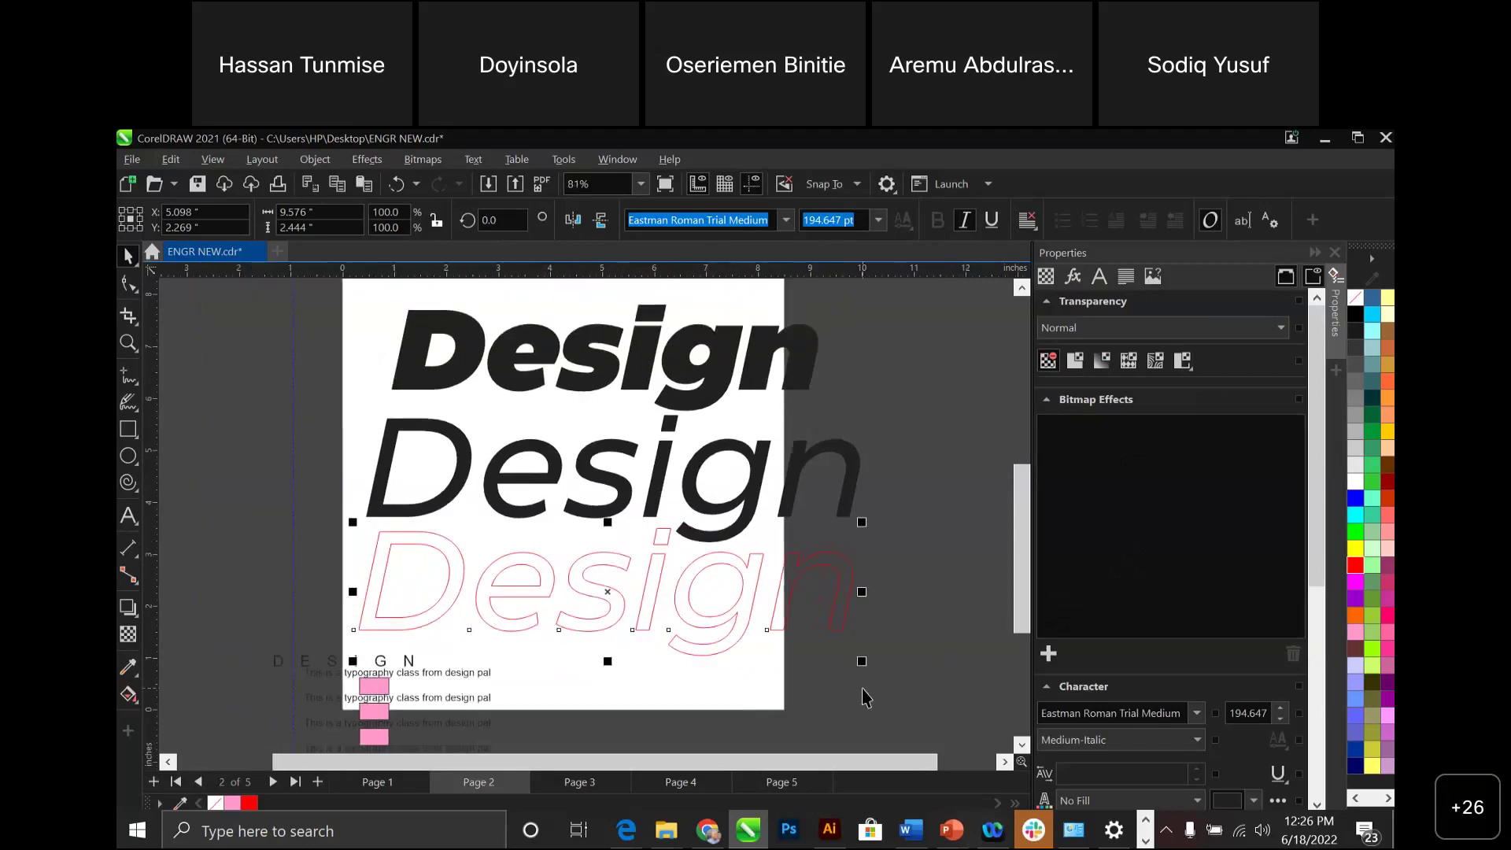
# Switch to the PowerPoint slide show and advance to the Typography in Graphic Design slide.
pyautogui.hotkey('alt', 'Tab')
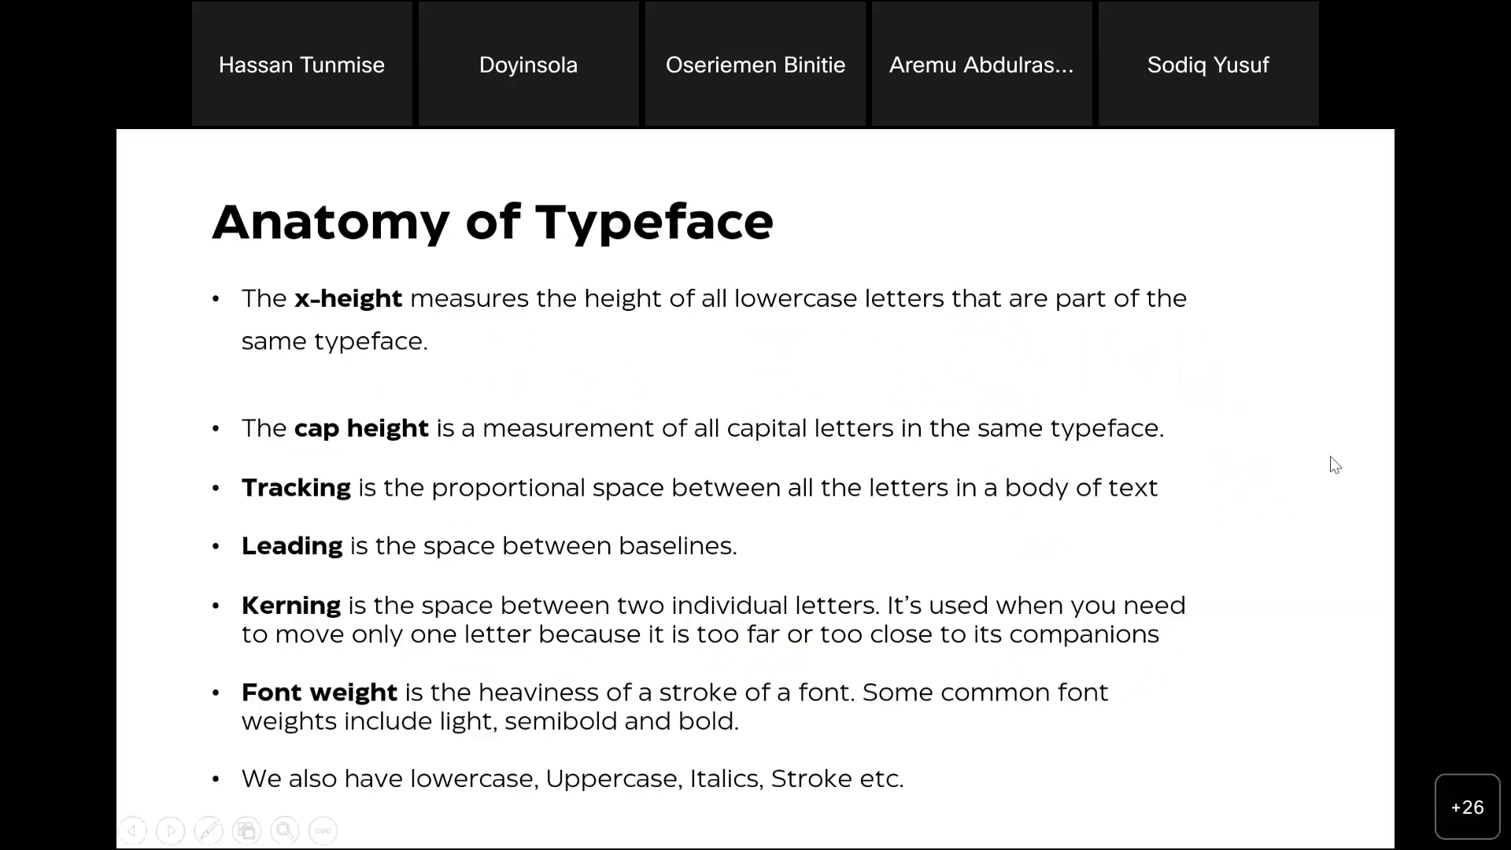
pyautogui.click(639, 573)
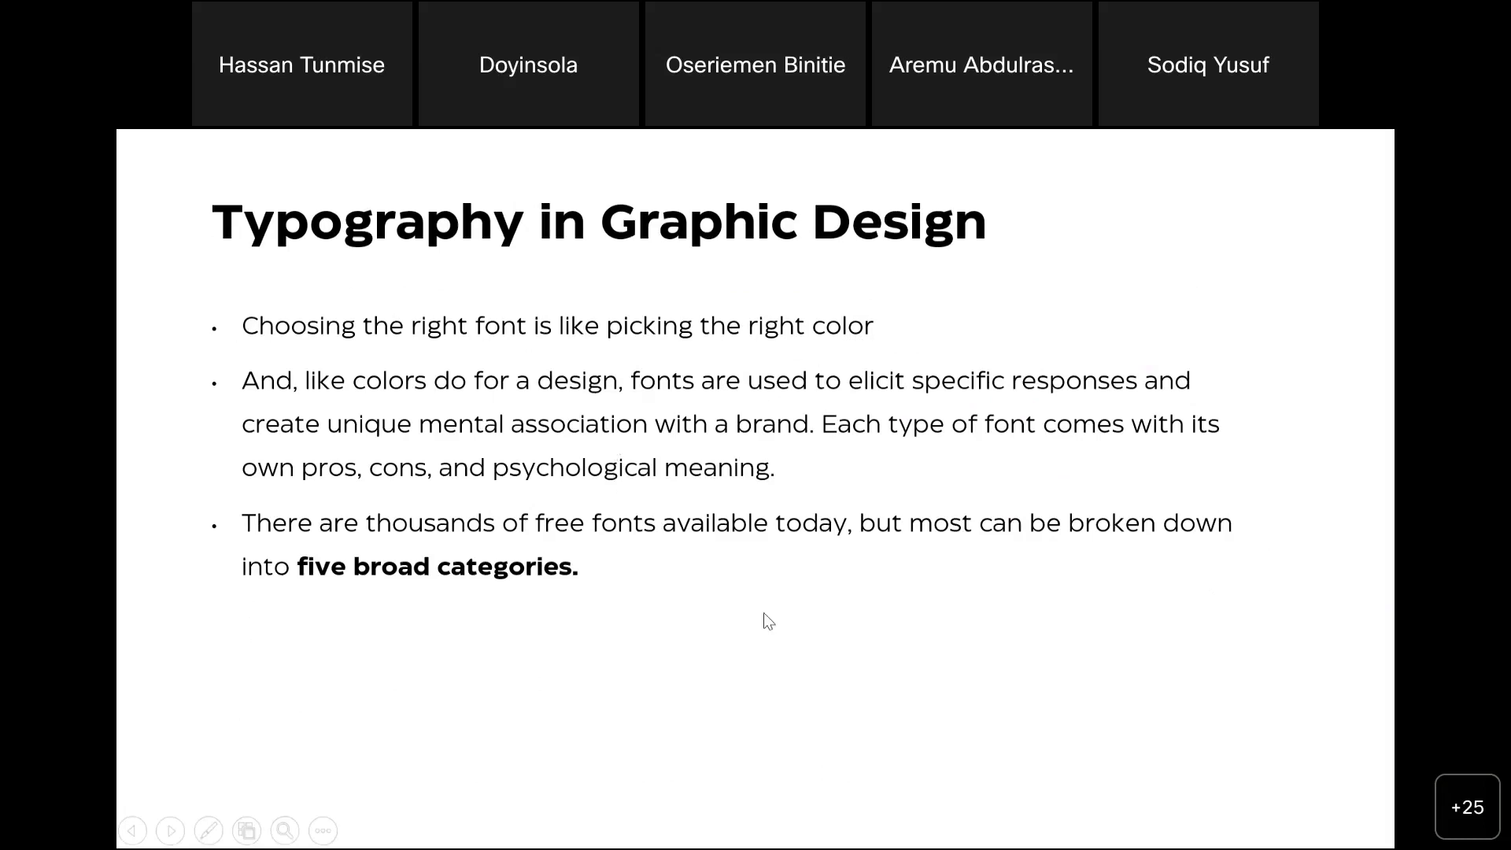
# Switch from the slide show to the open image whose name starts with 287428032_33905.
pyautogui.hotkey('alt', 'Tab')
pyautogui.hotkey('alt', 'Tab')
pyautogui.hotkey('alt', 'Tab')
pyautogui.hotkey('alt', 'Tab')
pyautogui.hotkey('alt', 'Tab')
pyautogui.hotkey('alt', 'Tab')
pyautogui.hotkey('alt', 'Tab')
pyautogui.hotkey('alt', 'Tab')
pyautogui.hotkey('alt', 'Tab')
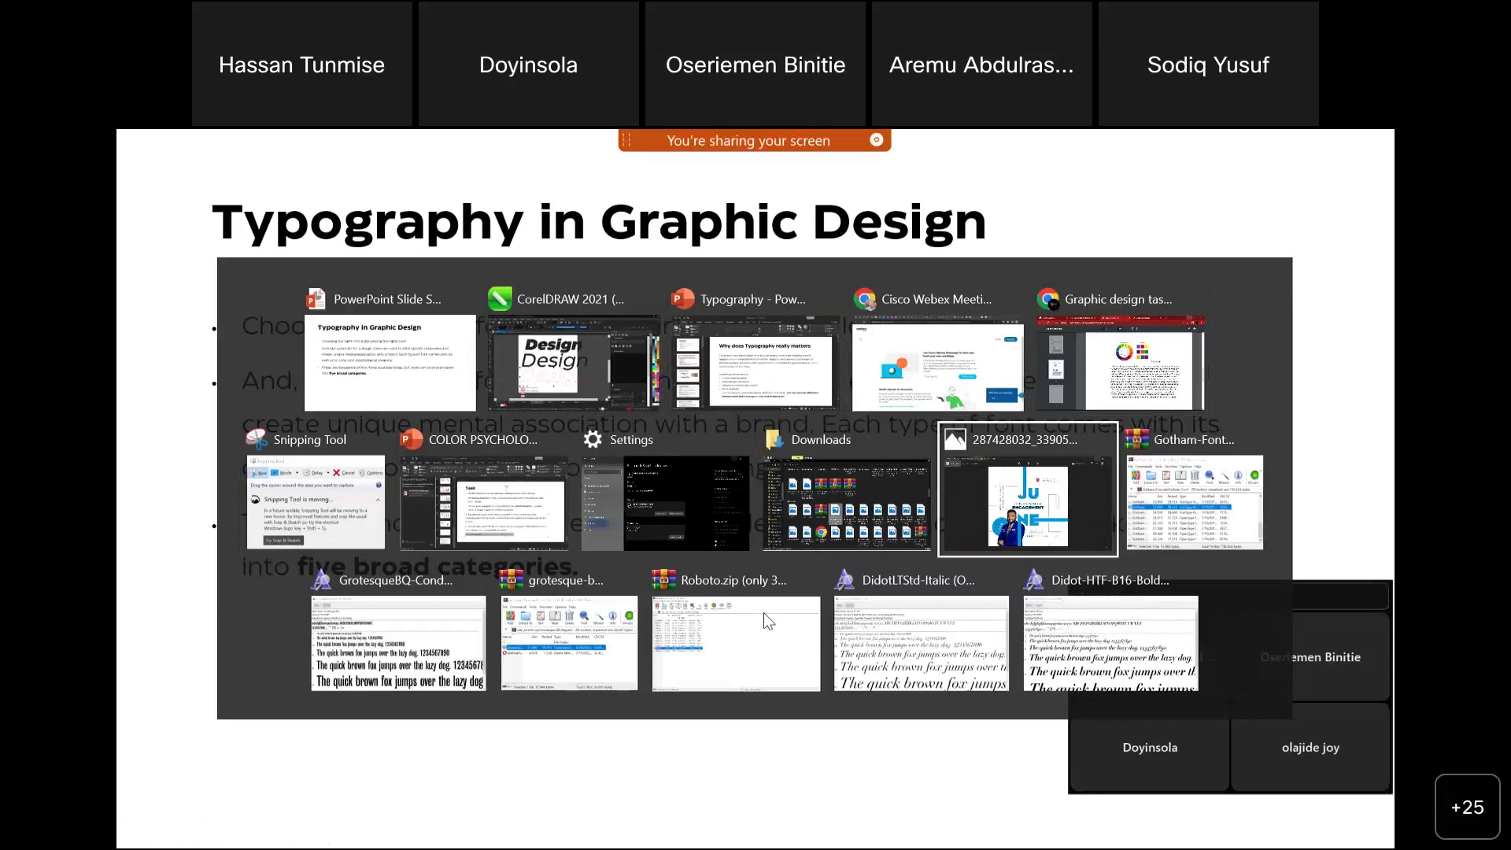